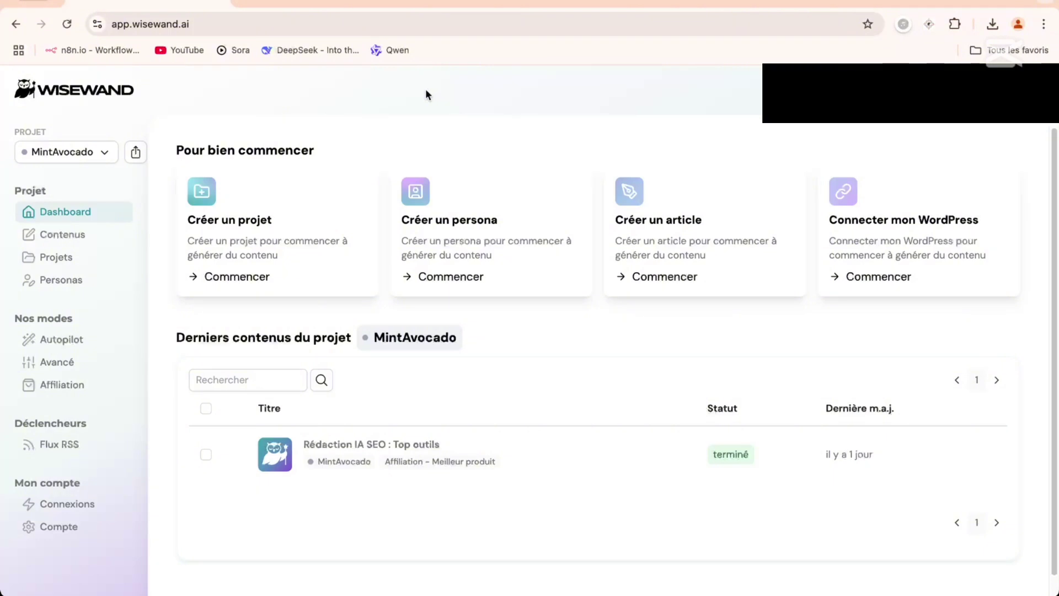
Switch to the Finance Héros review of Fortuneo and examine its Avis clients and Avis Finance Héros sections
click(357, 5)
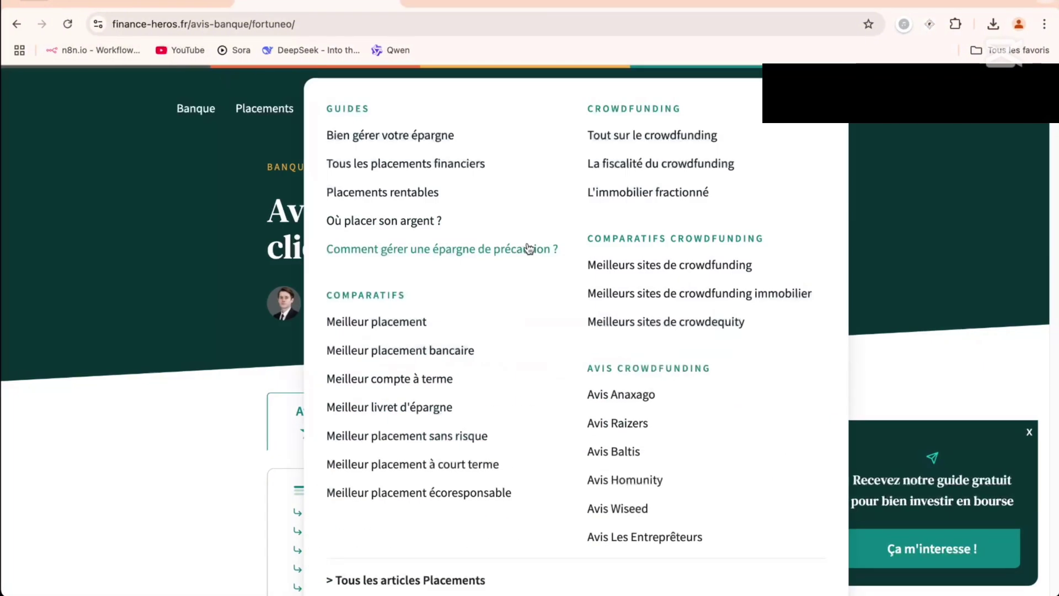
scroll(478, 305, down, 4)
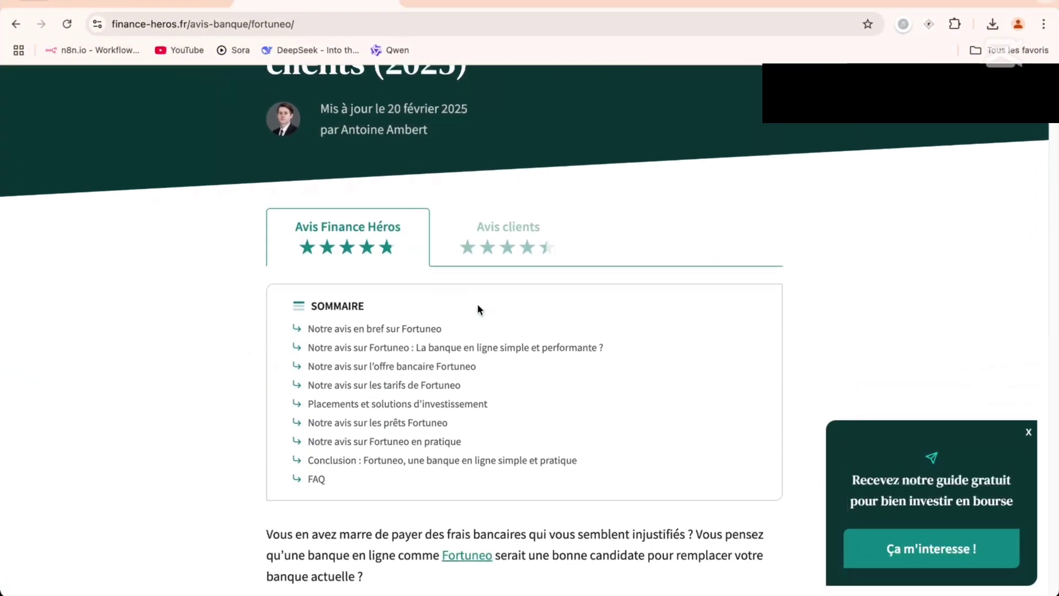
click(496, 233)
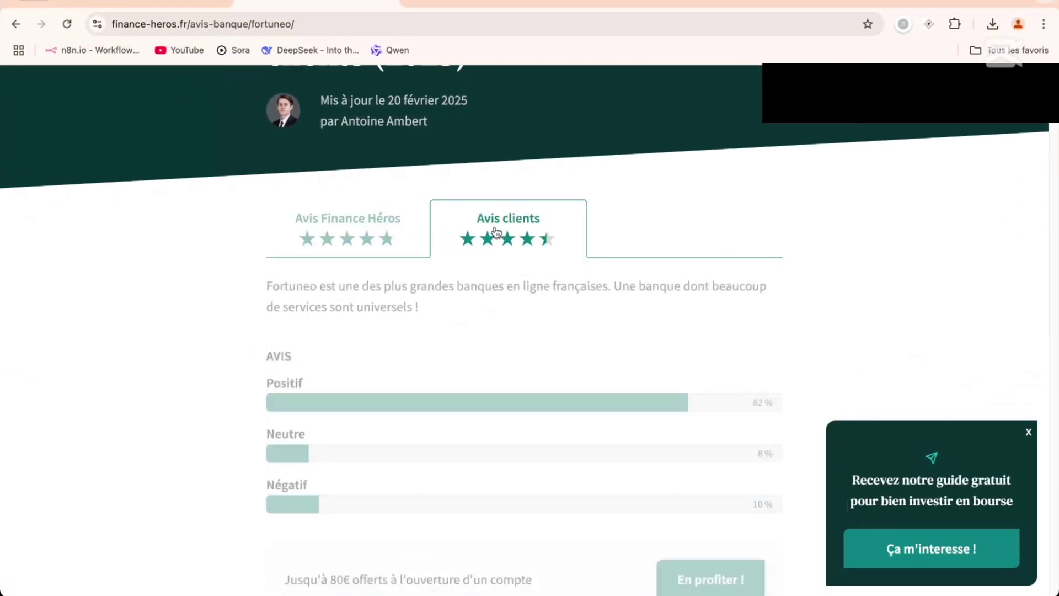
click(337, 239)
scroll(542, 308, down, 3)
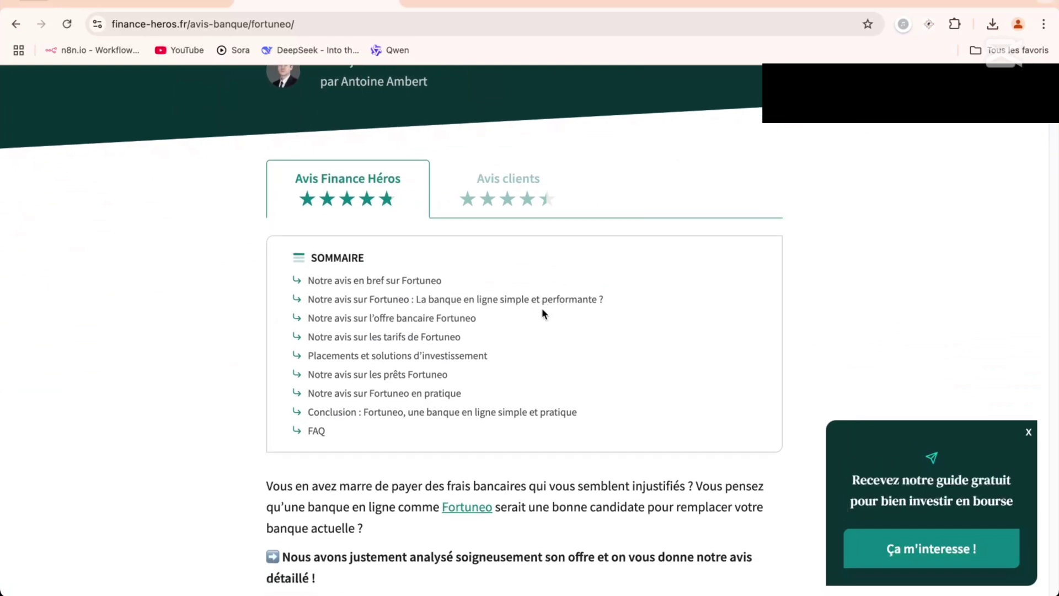
Read the review's pros and cons and its assessment of Fortuneo's banking offer
scroll(397, 389, down, 10)
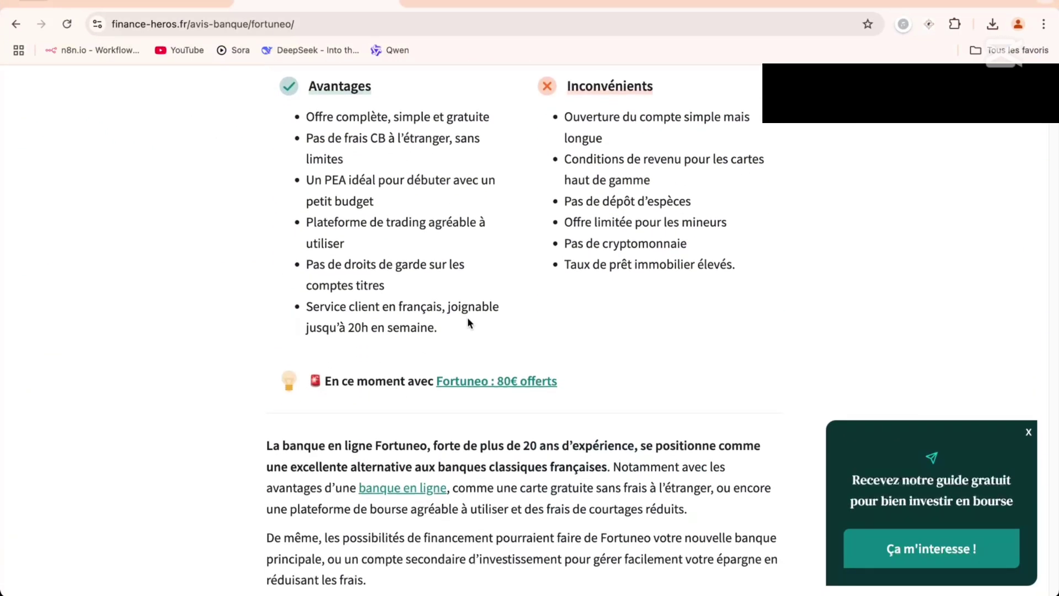
scroll(468, 323, down, 5)
scroll(468, 321, down, 5)
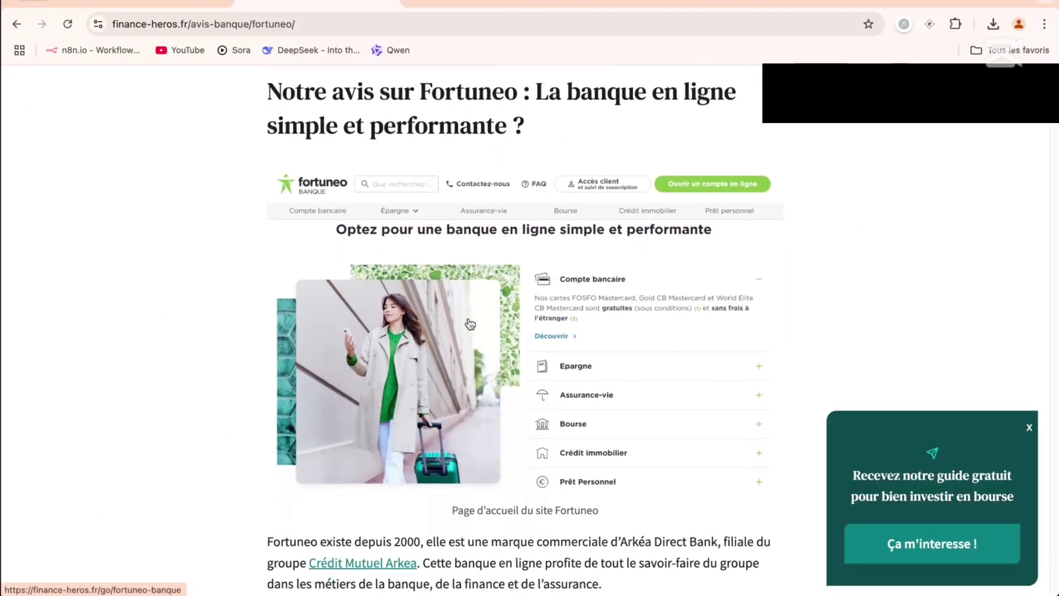
scroll(469, 323, down, 6)
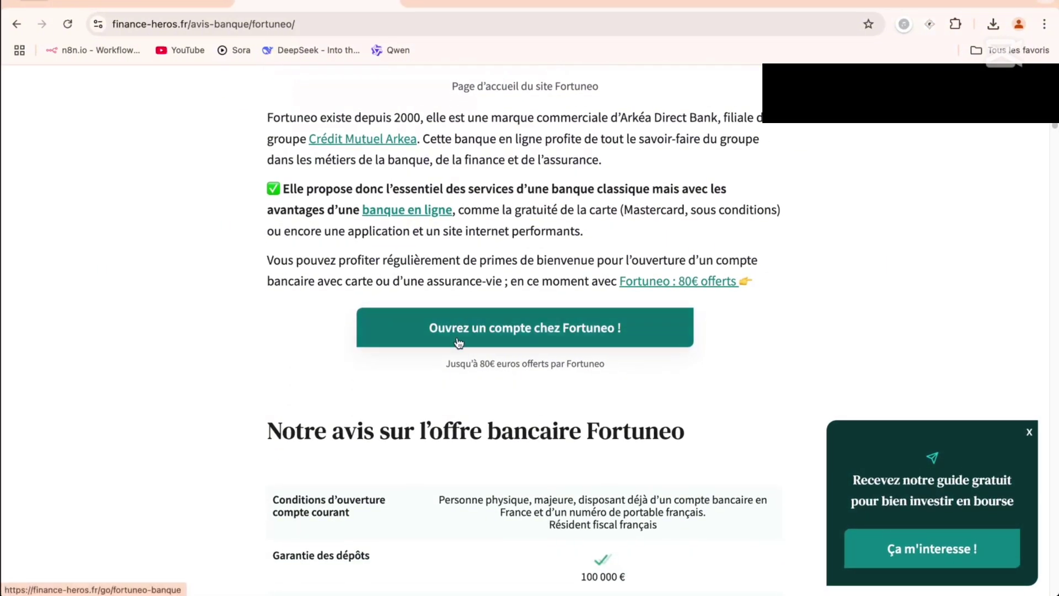
scroll(492, 342, down, 4)
scroll(493, 342, down, 10)
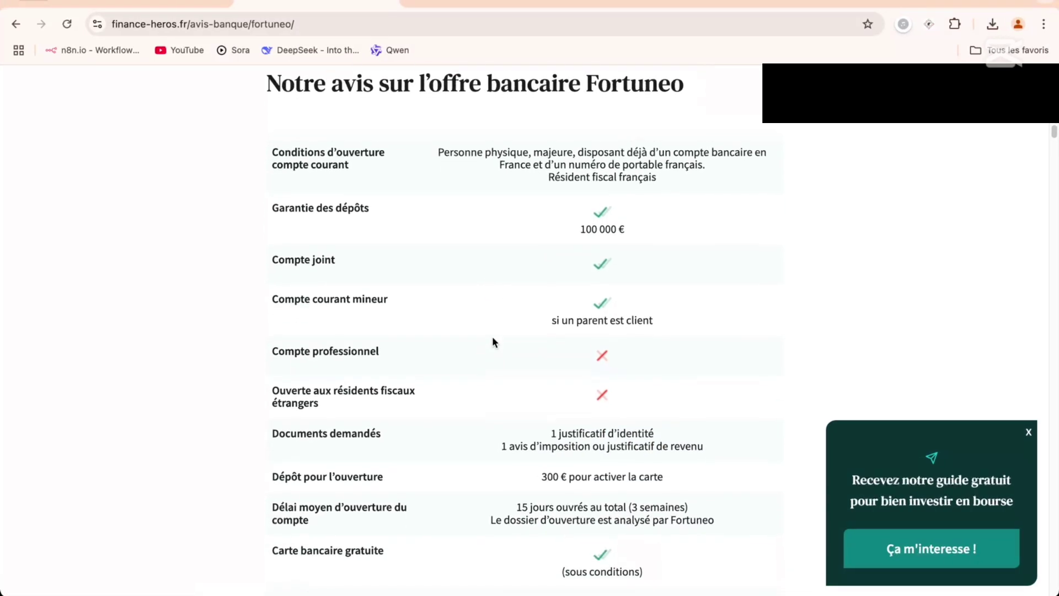
scroll(493, 340, down, 5)
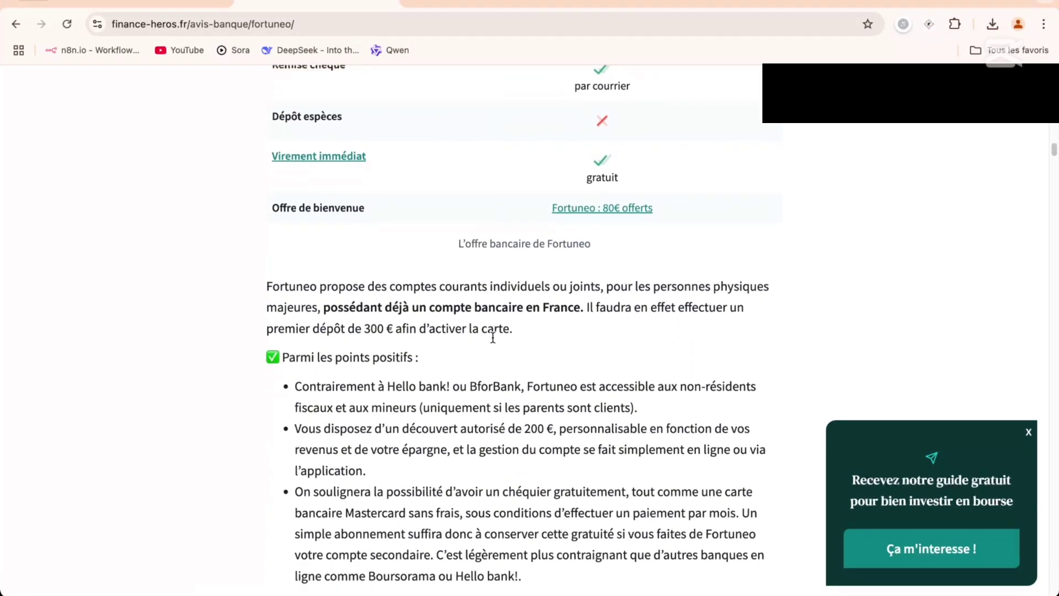
Dismiss the investment guide pop-up and examine the comparison table of Fortuneo's bank cards
scroll(469, 286, down, 8)
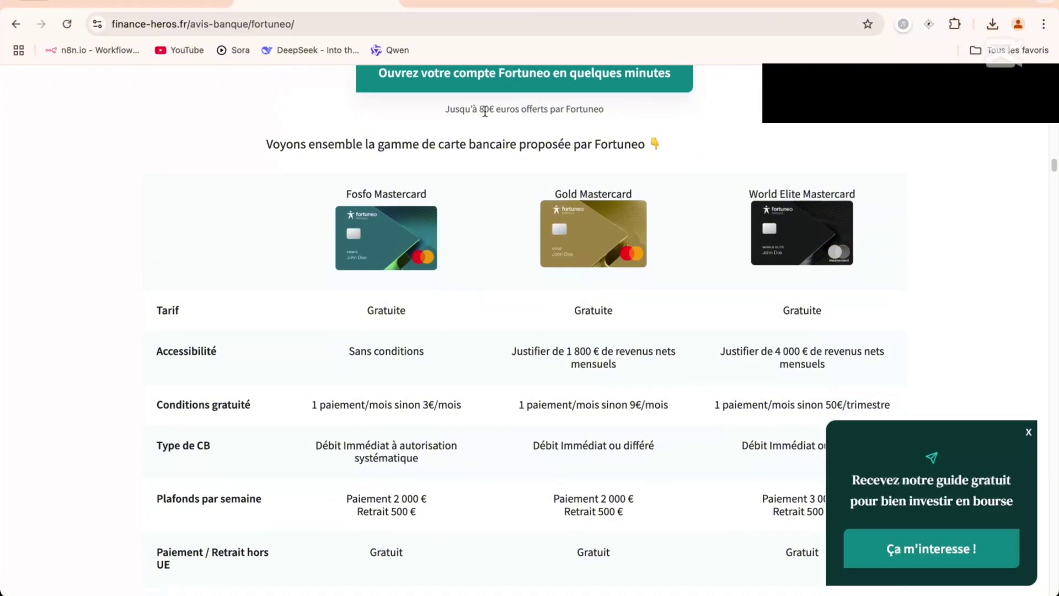
scroll(502, 172, down, 1)
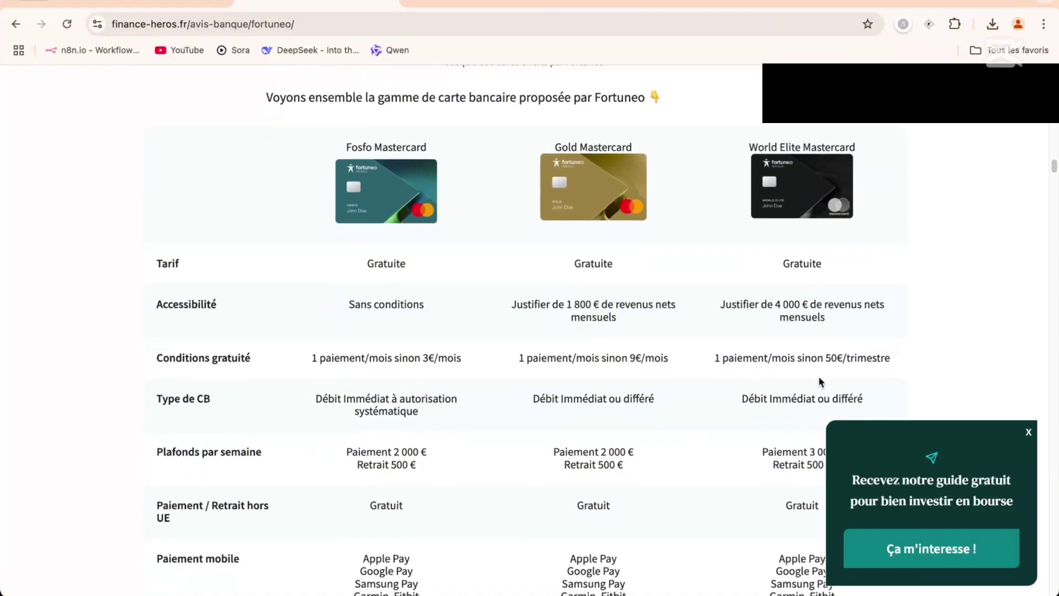
click(1029, 434)
scroll(485, 309, down, 3)
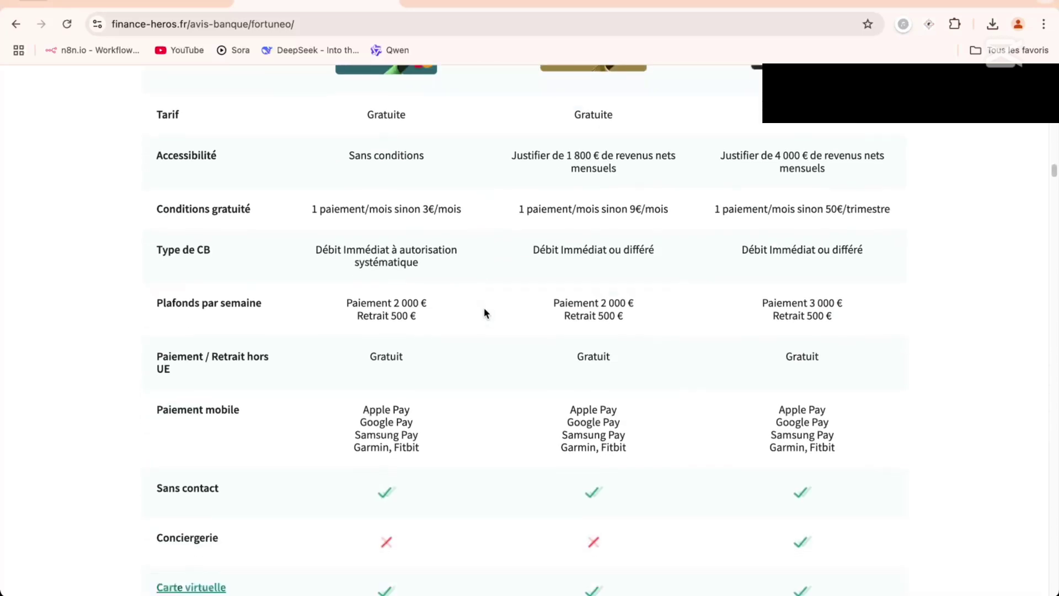
scroll(485, 309, up, 3)
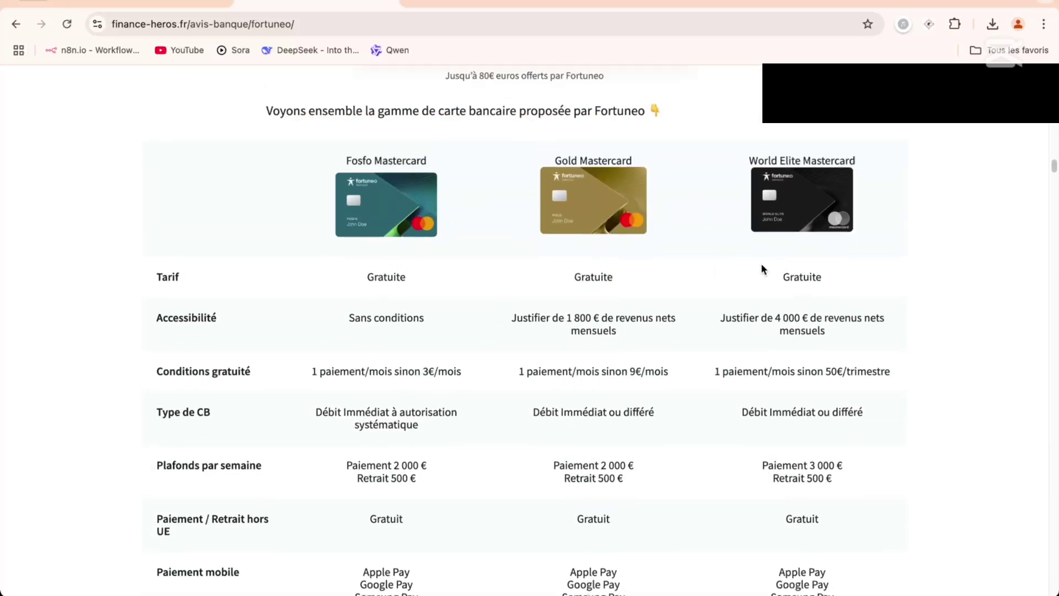
scroll(504, 287, down, 15)
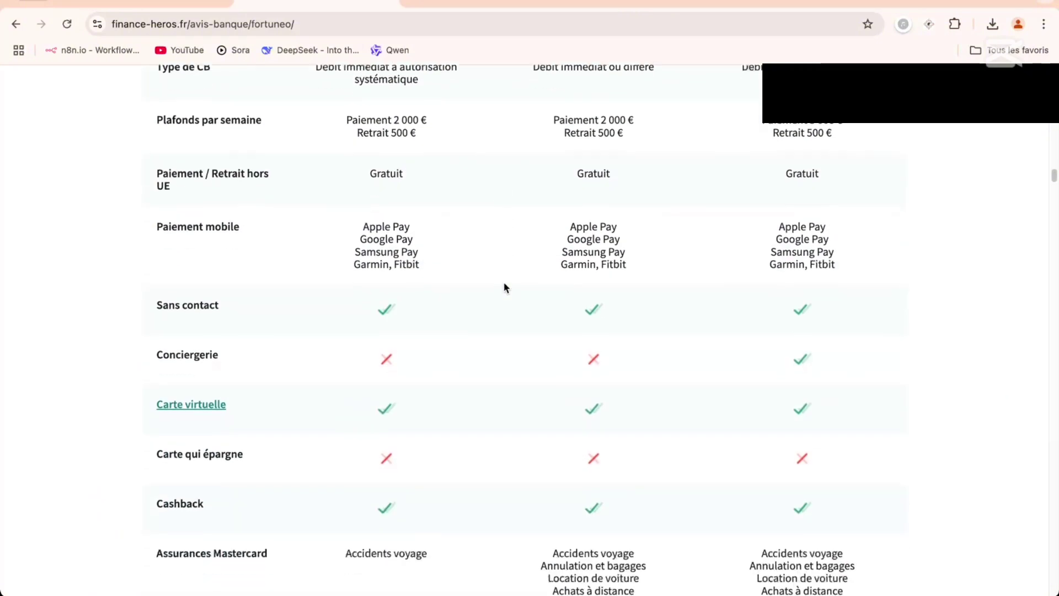
scroll(503, 287, down, 6)
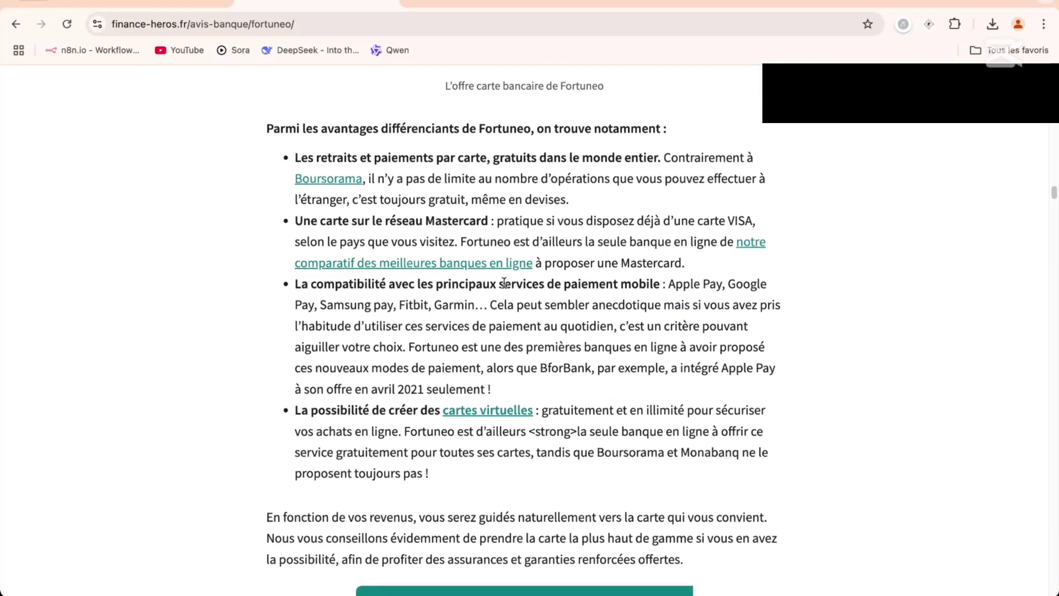
Examine how the review presents Fortuneo's fees and its savings and investment products
scroll(504, 288, down, 9)
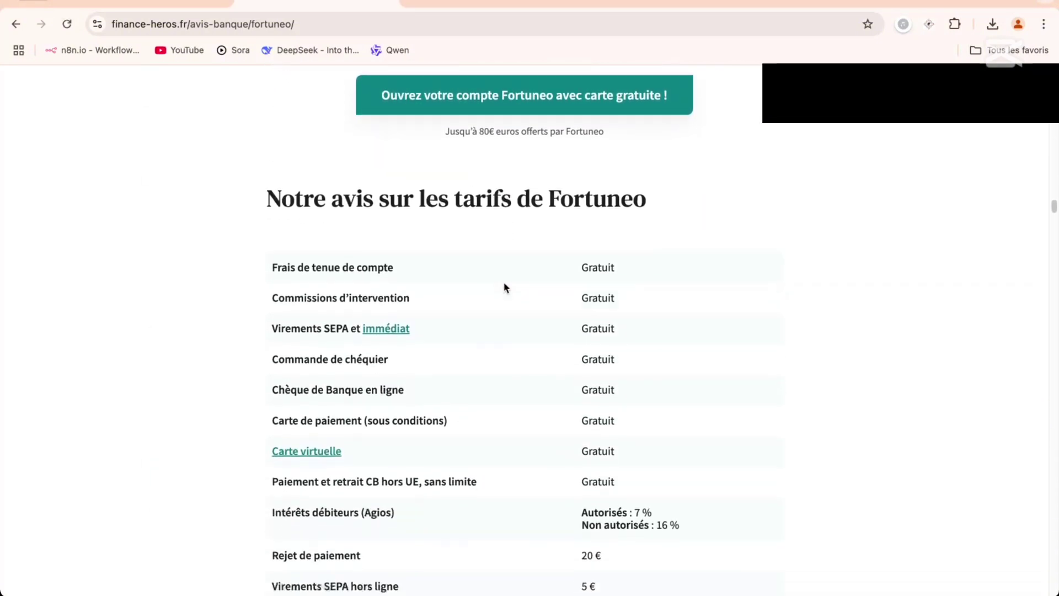
scroll(504, 287, down, 12)
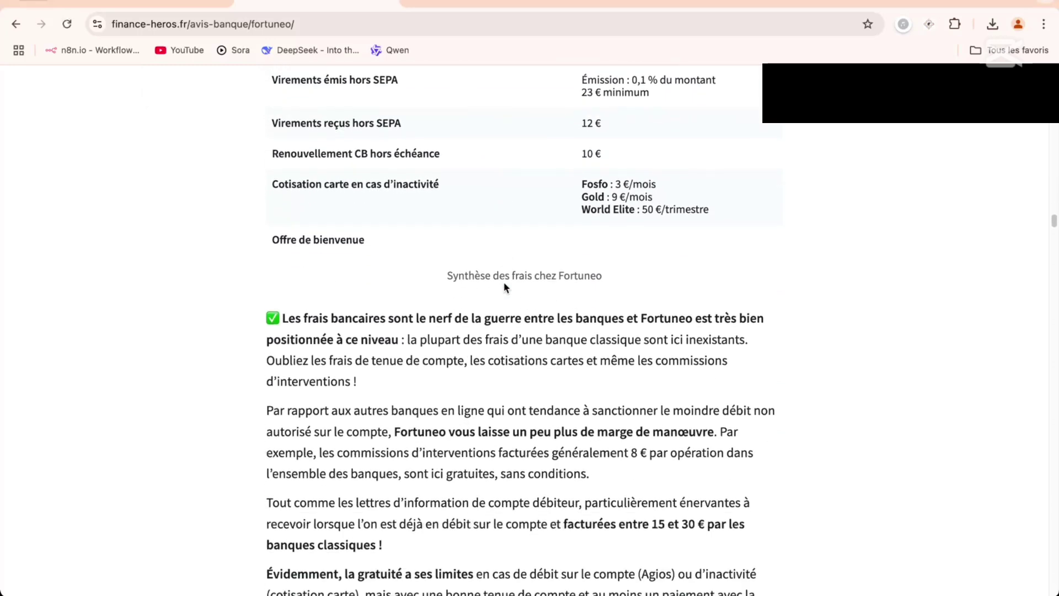
scroll(503, 284, down, 17)
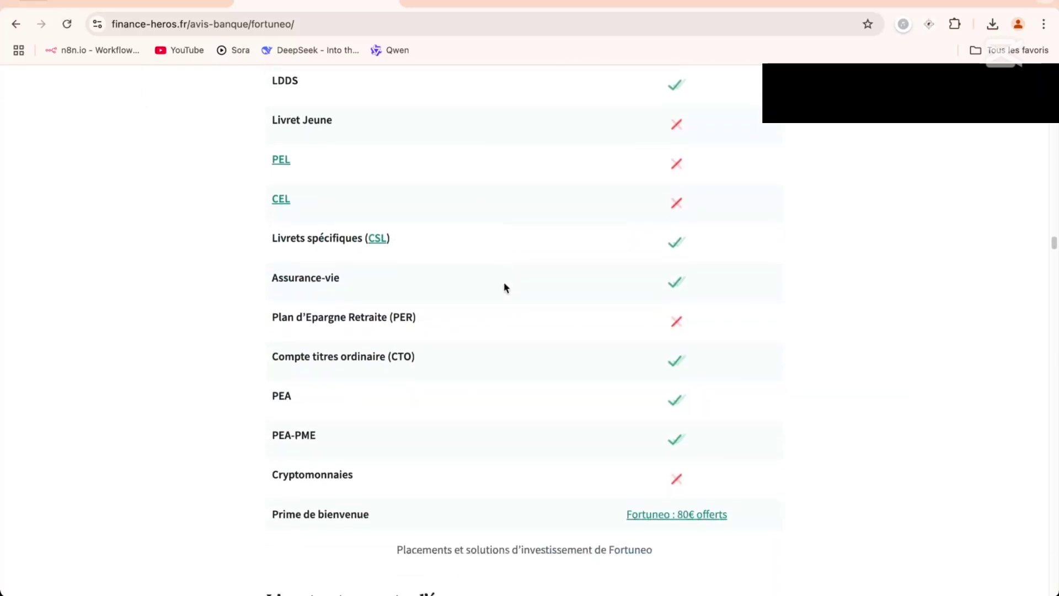
scroll(506, 288, down, 14)
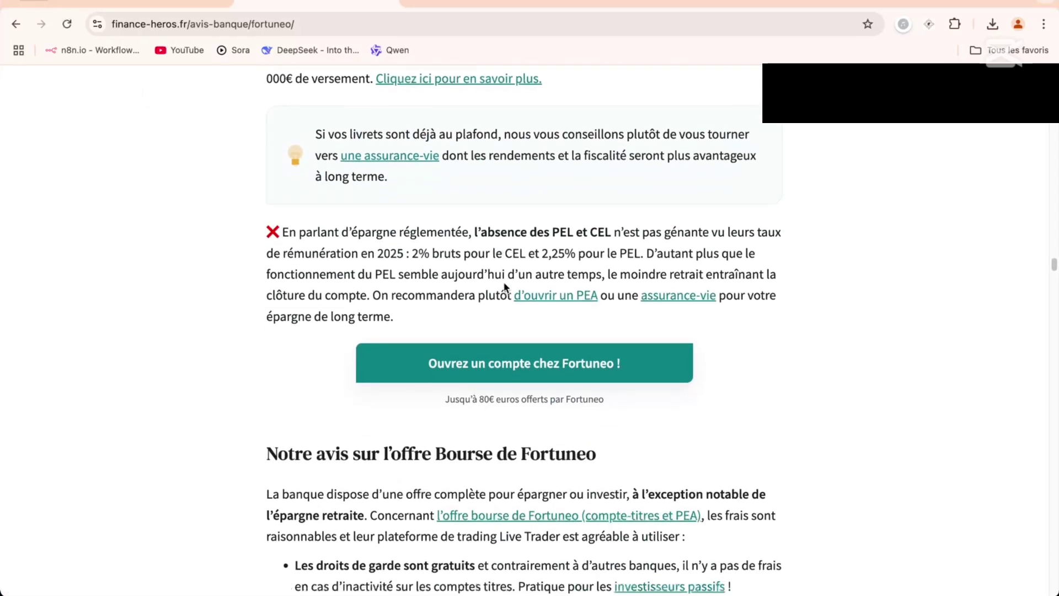
scroll(504, 283, down, 14)
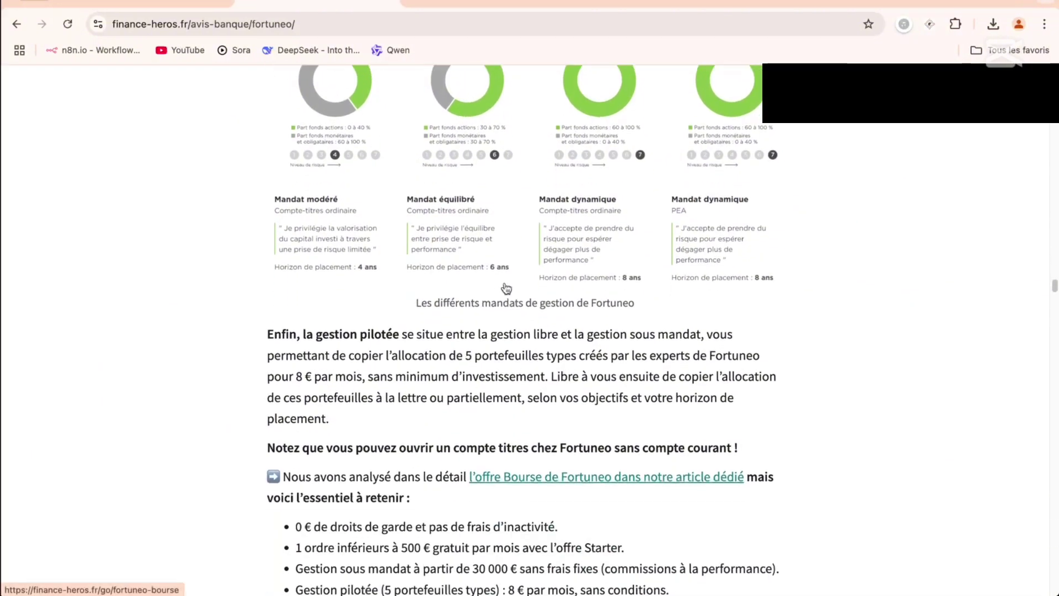
scroll(504, 286, down, 13)
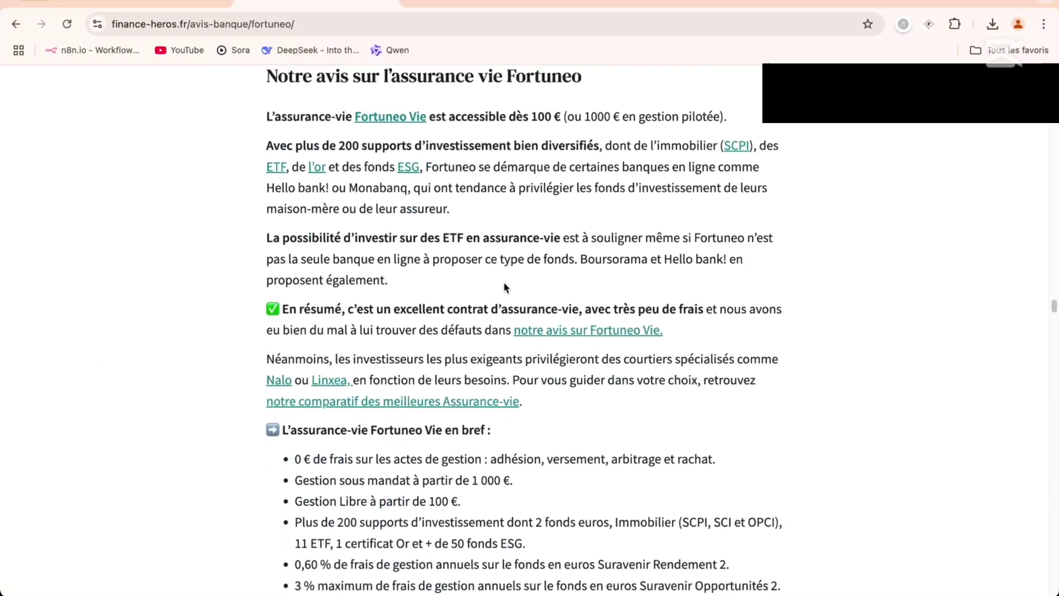
Examine the review's sections on Fortuneo's consumer loans and mortgages, including the mortgage pros and cons
scroll(503, 284, down, 12)
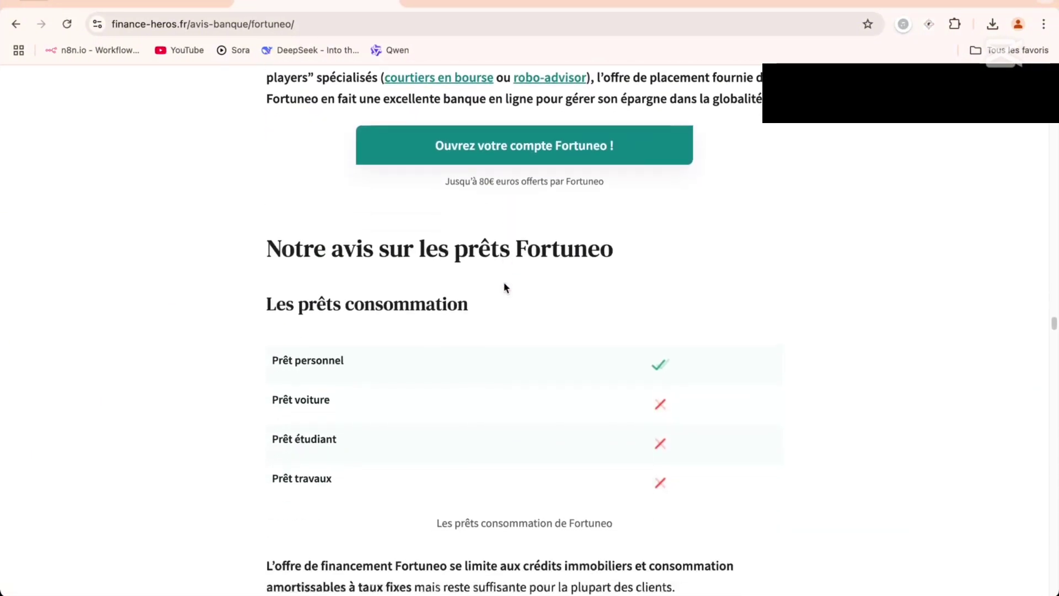
scroll(504, 286, down, 14)
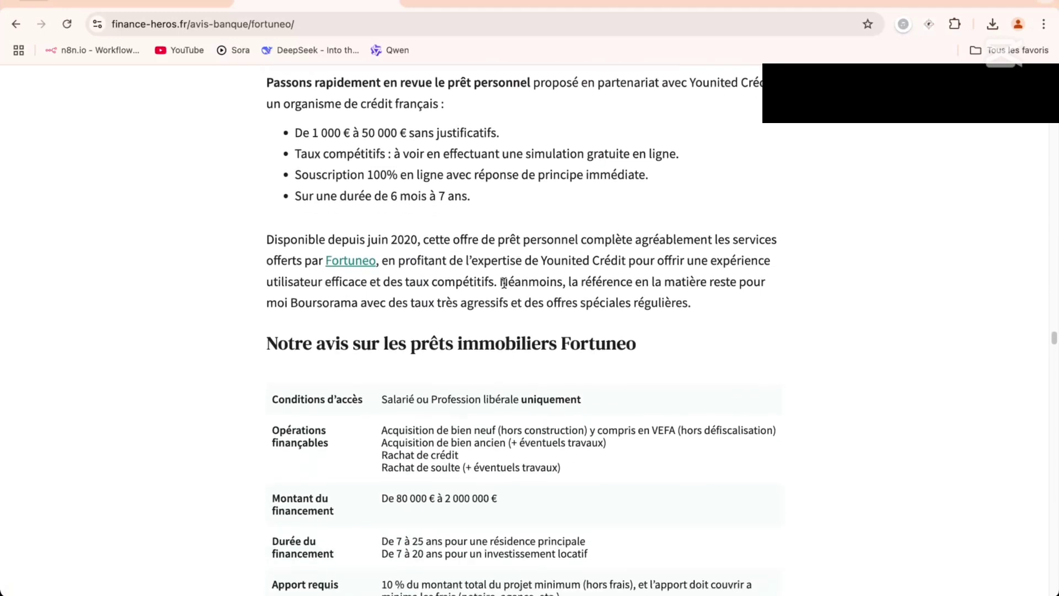
scroll(504, 287, down, 7)
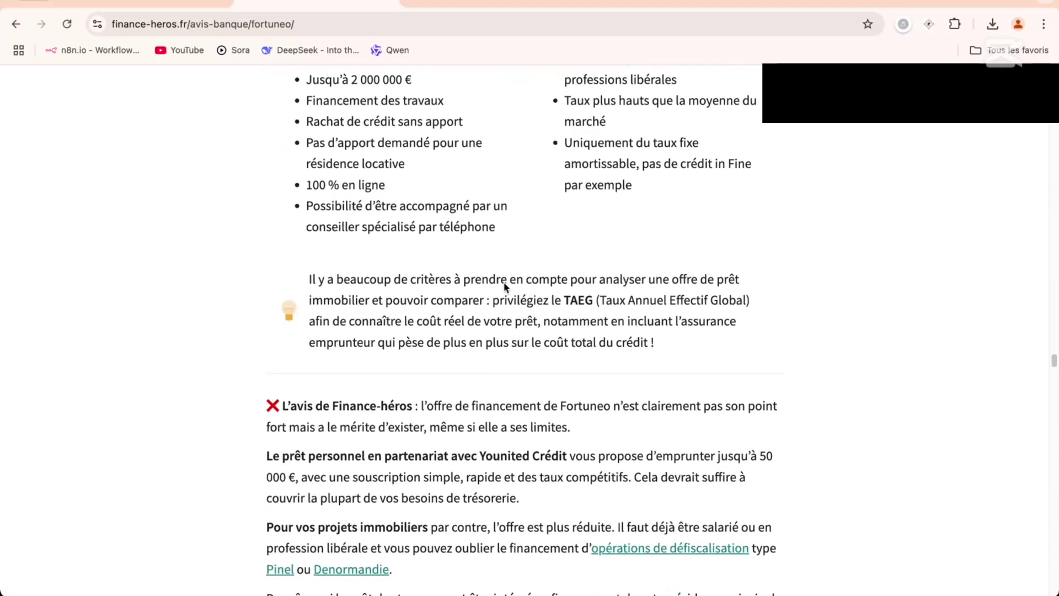
scroll(505, 287, up, 6)
scroll(506, 287, down, 12)
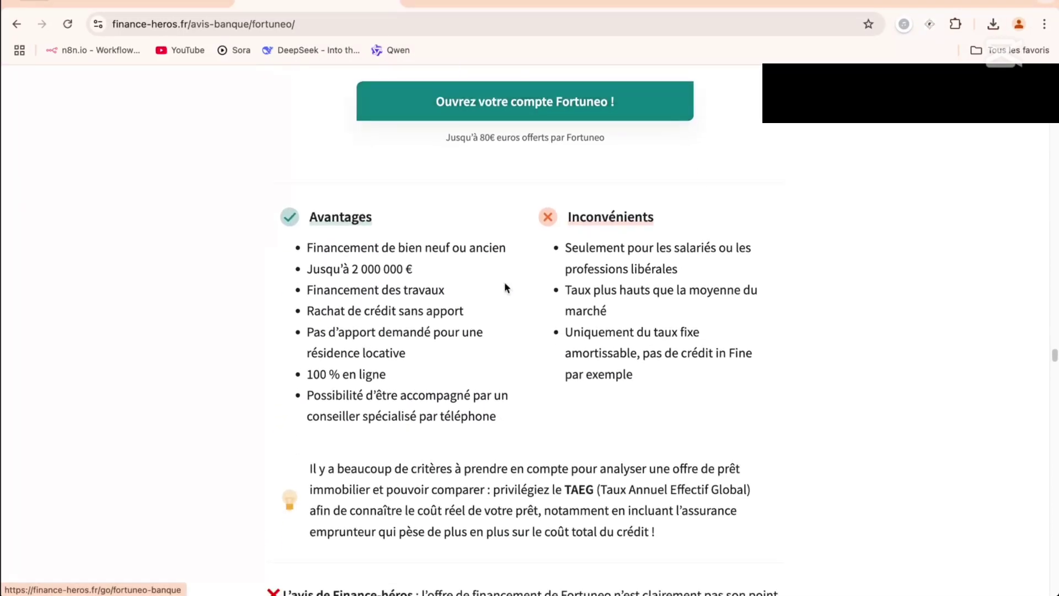
Read the review from the account opening section through the conclusion to the comments, and return to its title
scroll(503, 283, down, 20)
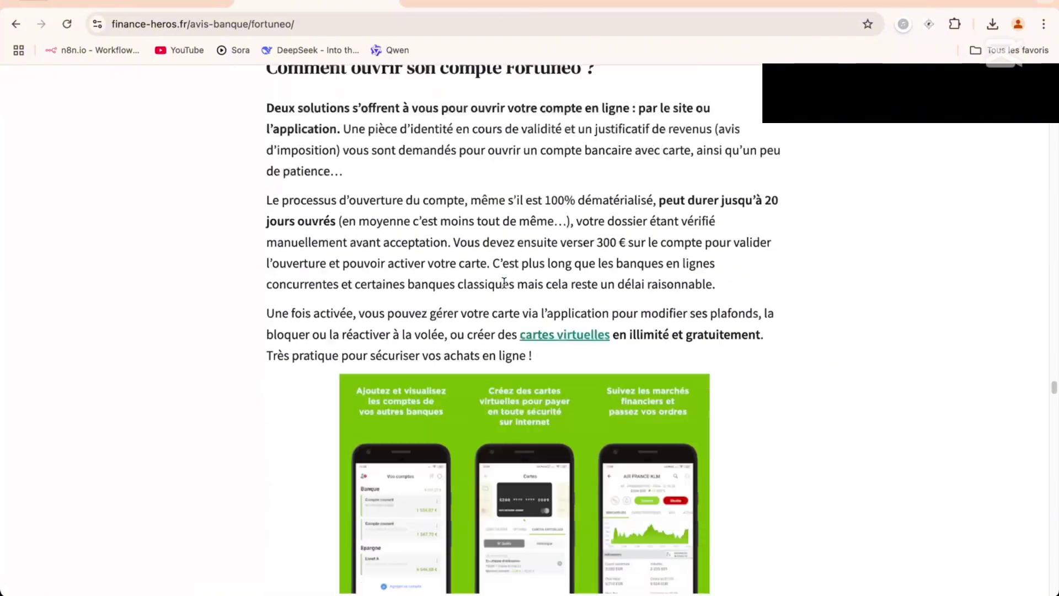
scroll(506, 287, down, 20)
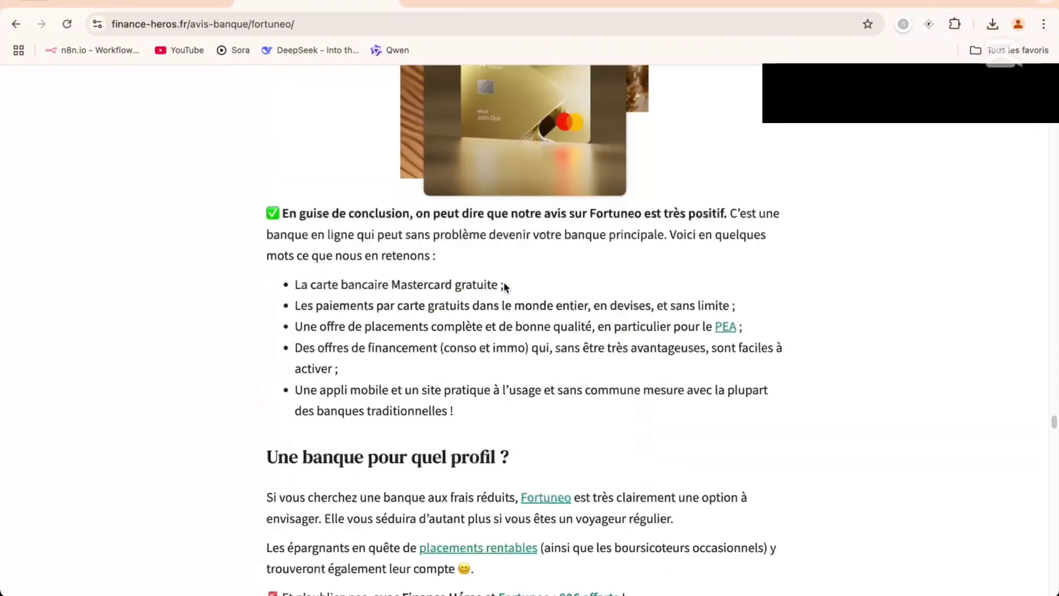
scroll(506, 286, down, 15)
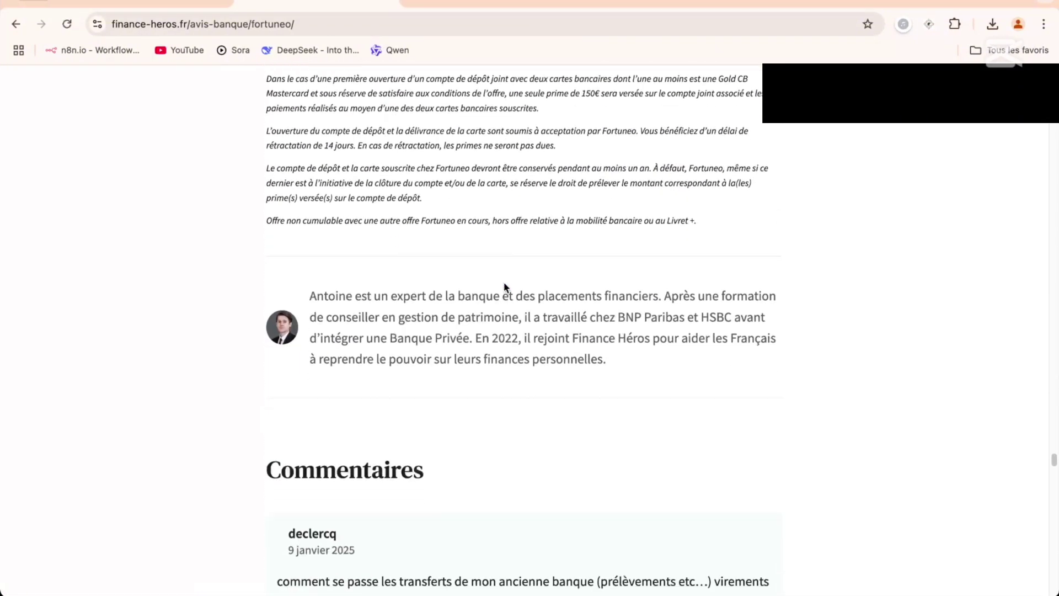
scroll(506, 287, down, 6)
scroll(506, 287, up, 20)
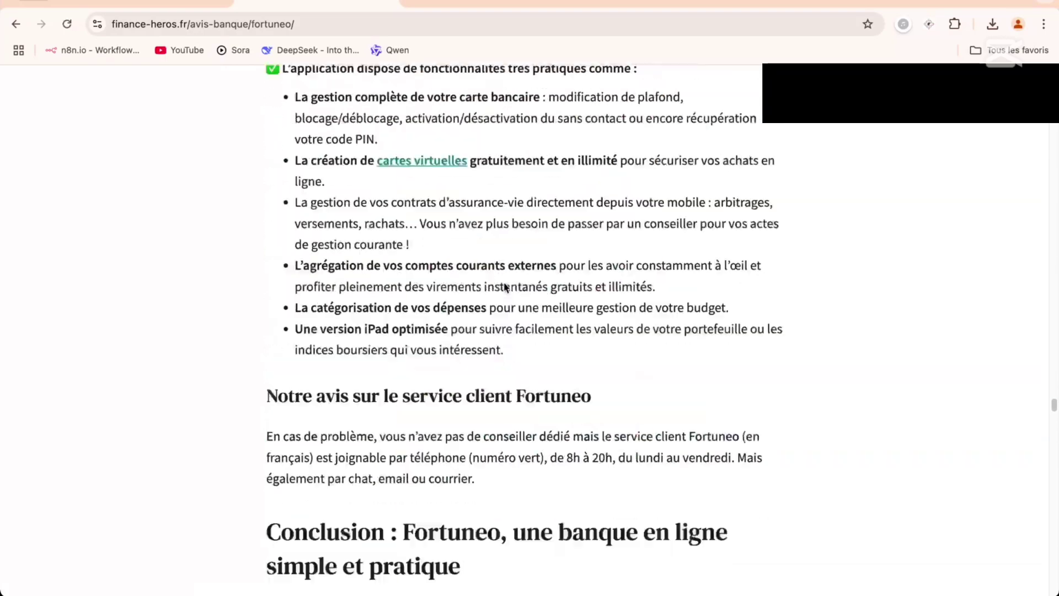
scroll(506, 287, up, 20)
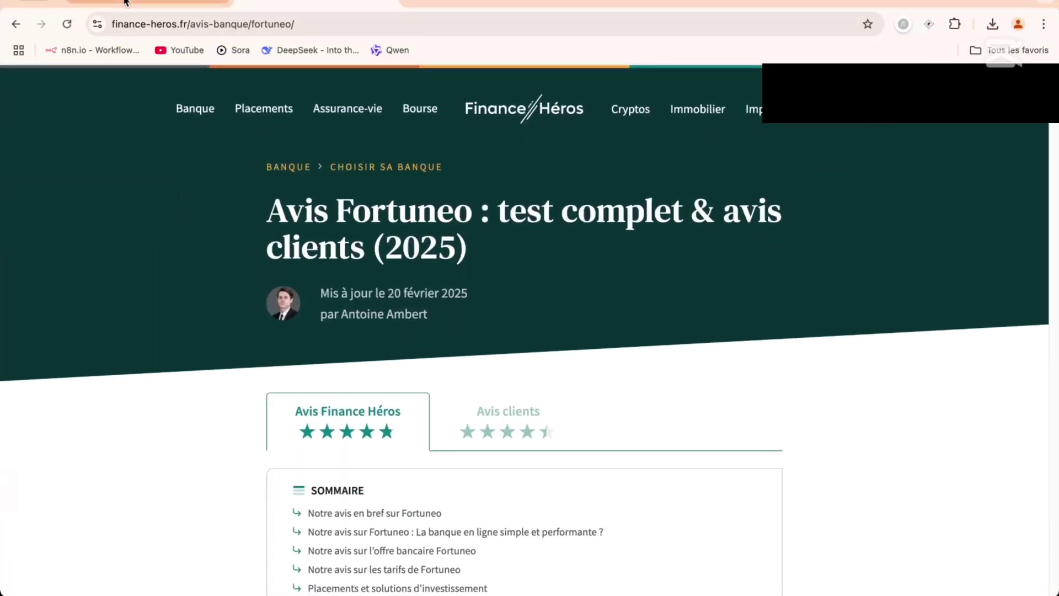
Switch to Wisewand and start a new article in Mode affiliation with the Avis produit content type
click(146, 3)
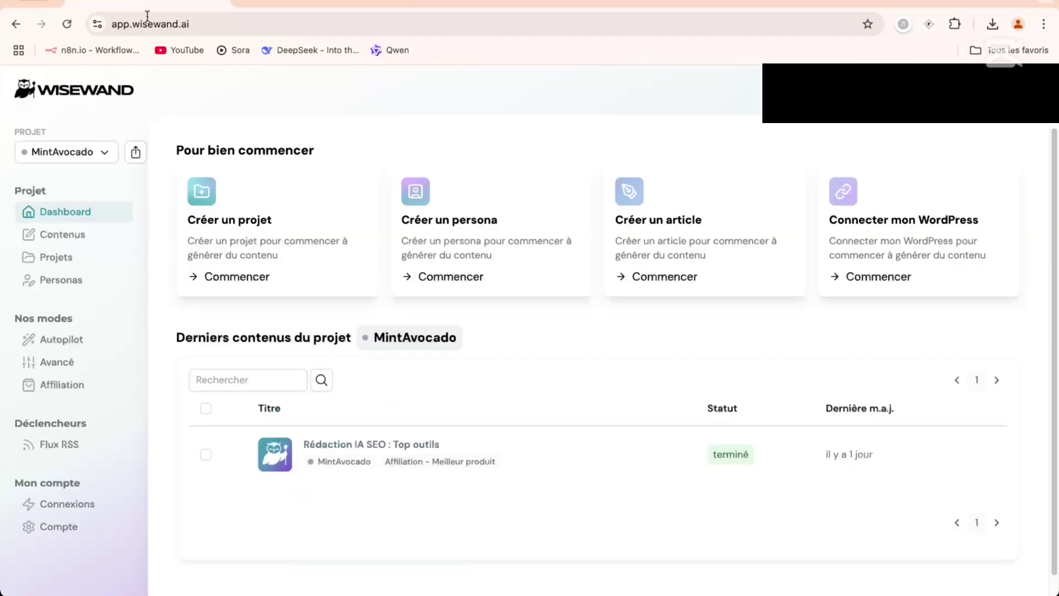
click(685, 253)
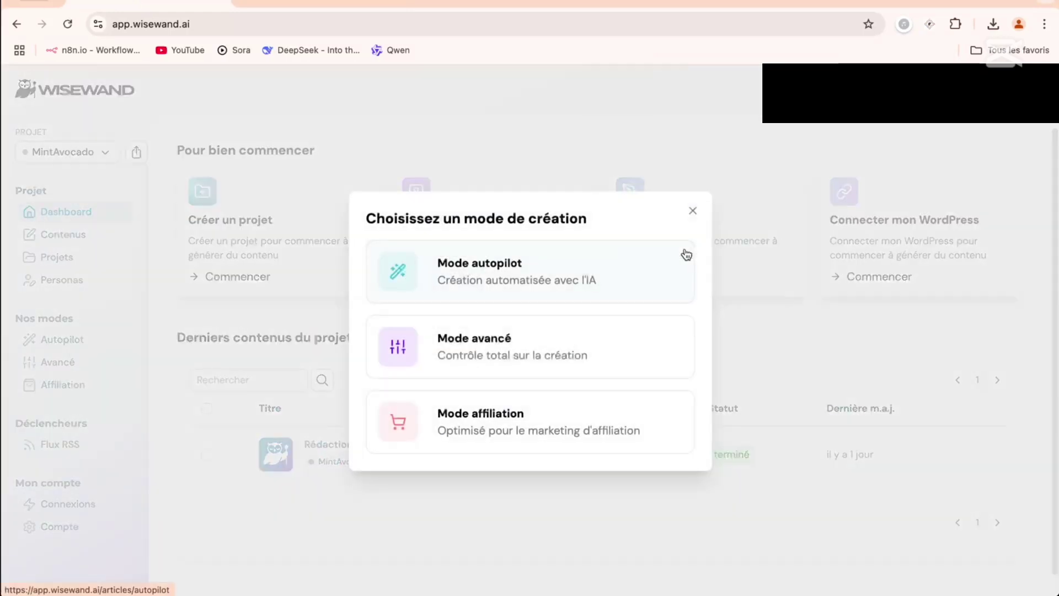
click(501, 415)
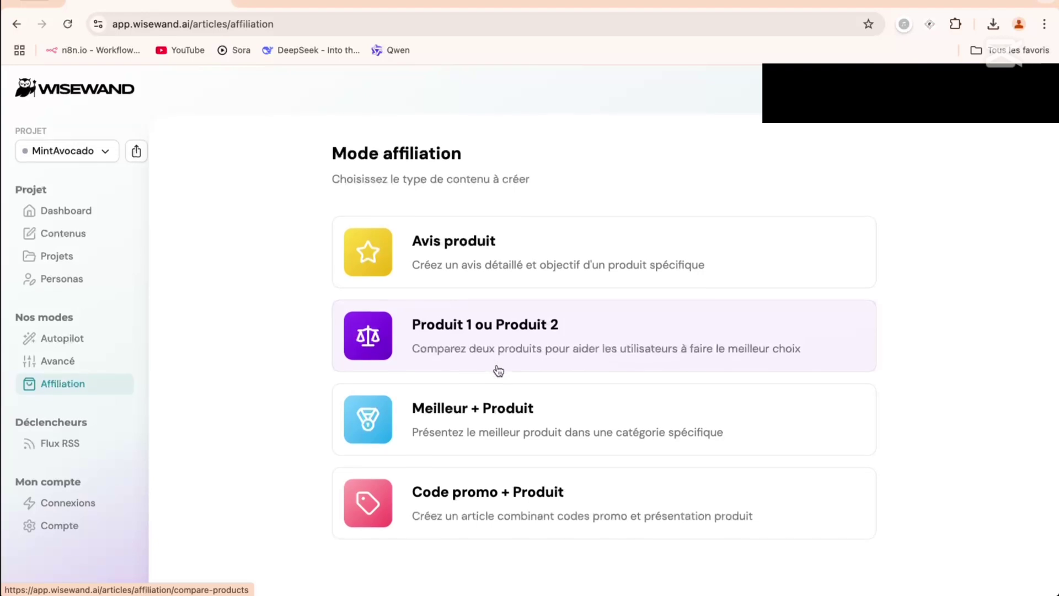
click(466, 258)
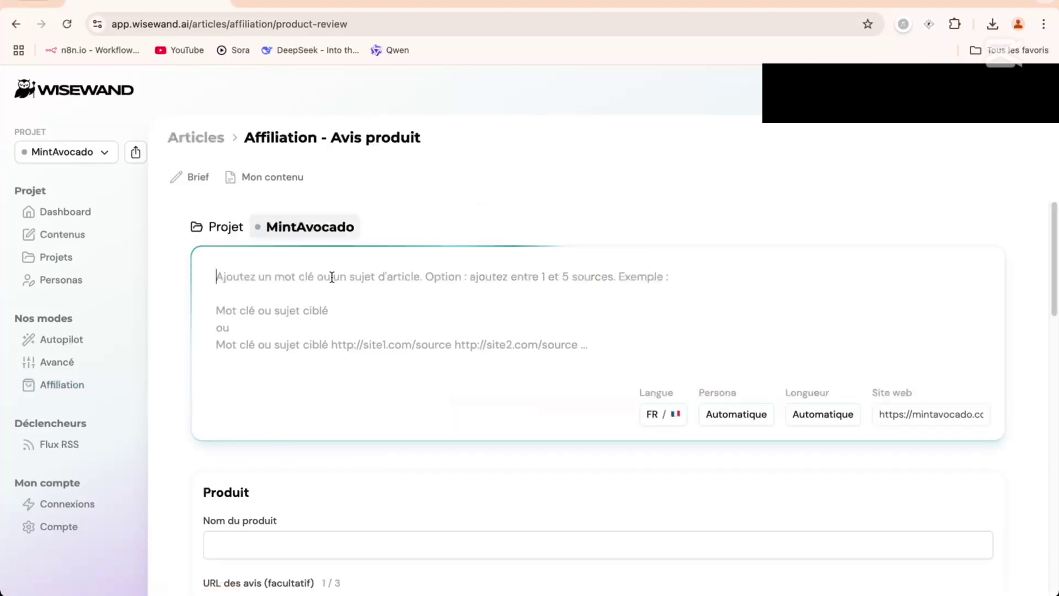
Copy the Finance Héros title "Avis Fortuneo : test complet & avis clients (2025)" into the Wisewand article's subject
click(315, 2)
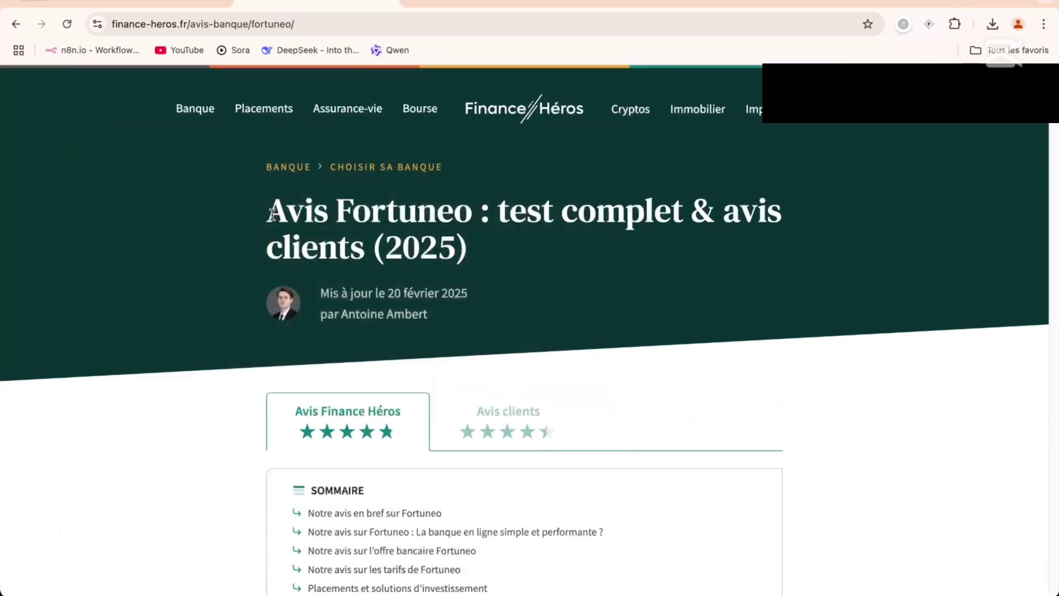
drag(271, 213, 469, 256)
key(super+c)
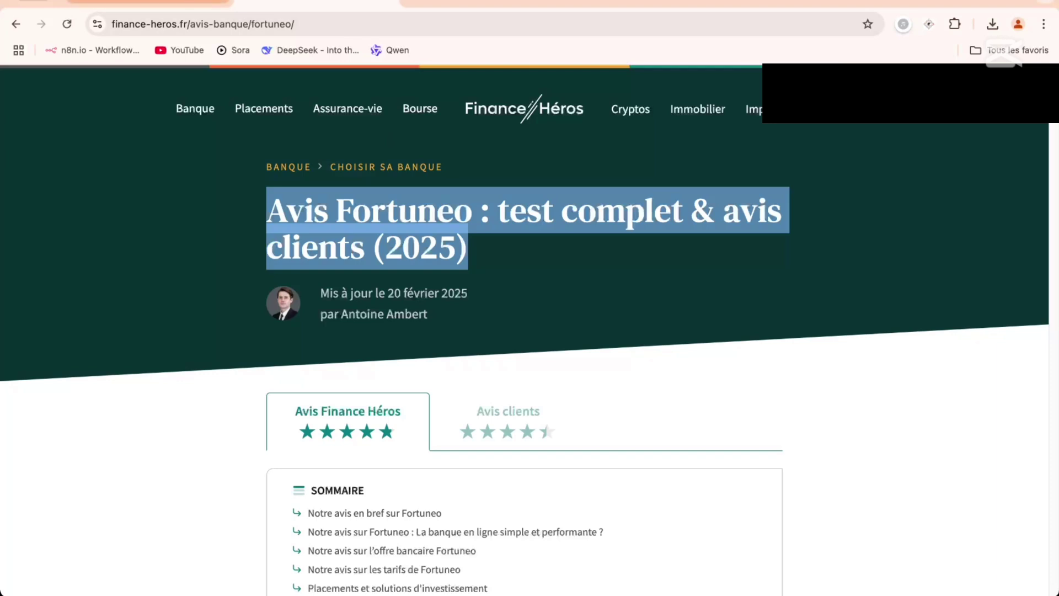
click(149, 3)
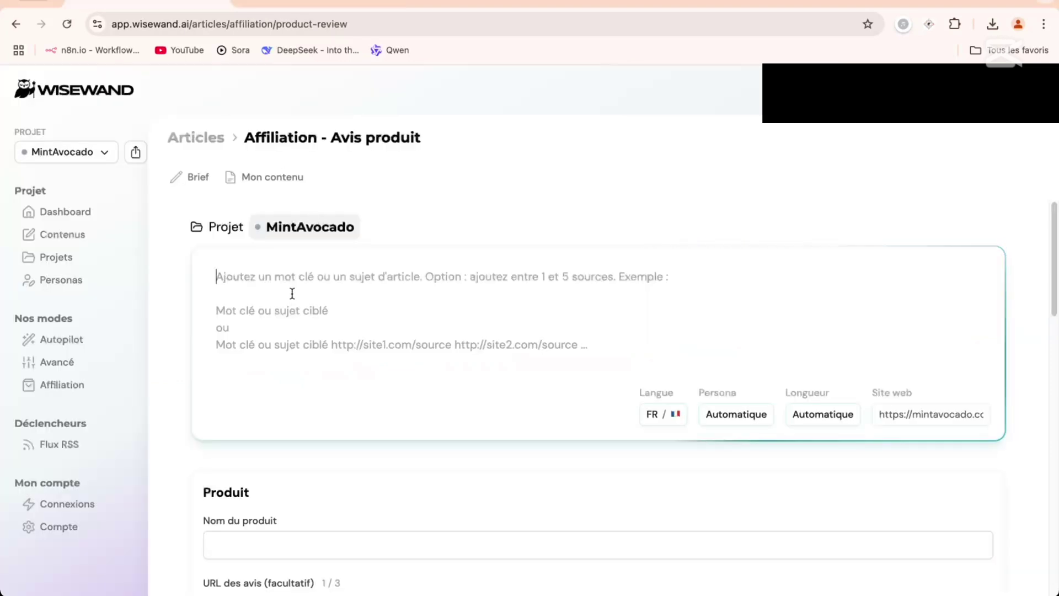
key(super+v)
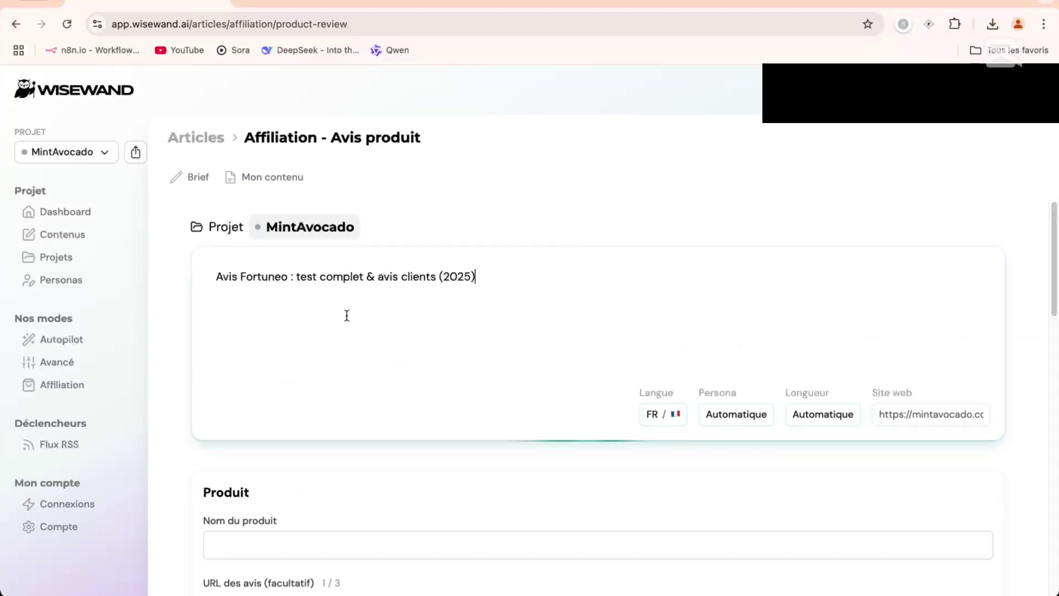
Open the project list from the article's website setting and begin adding a project named "banques"
scroll(346, 315, down, 3)
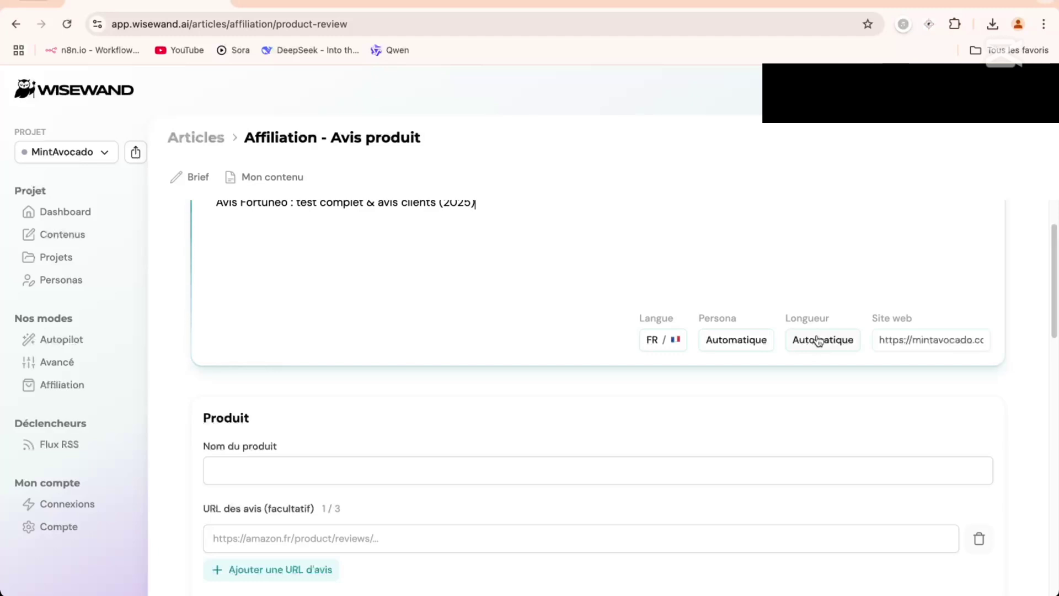
mouse_move(907, 340)
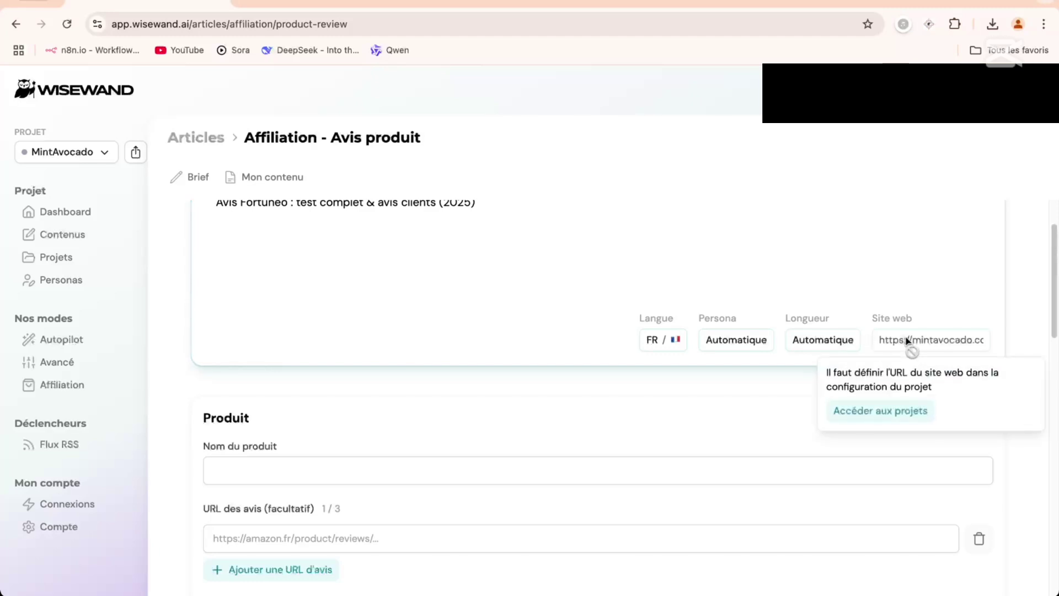
click(882, 412)
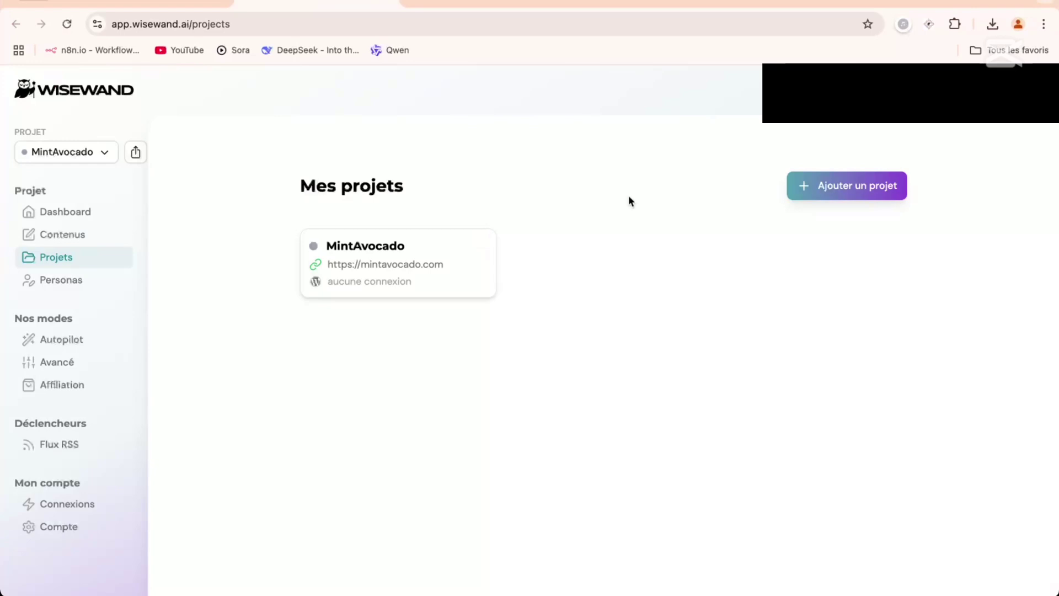
click(845, 196)
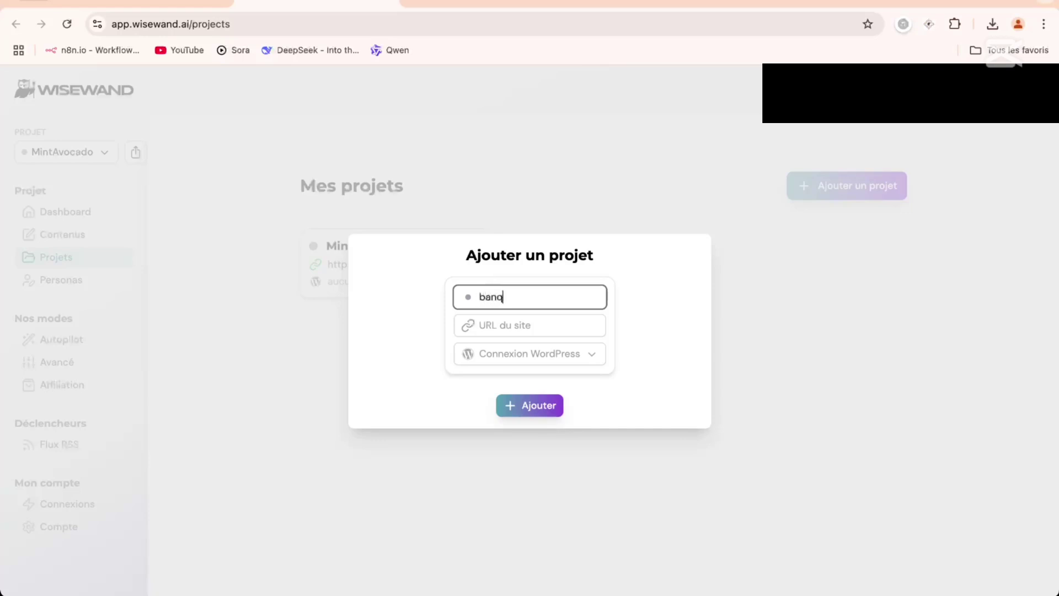
click(488, 320)
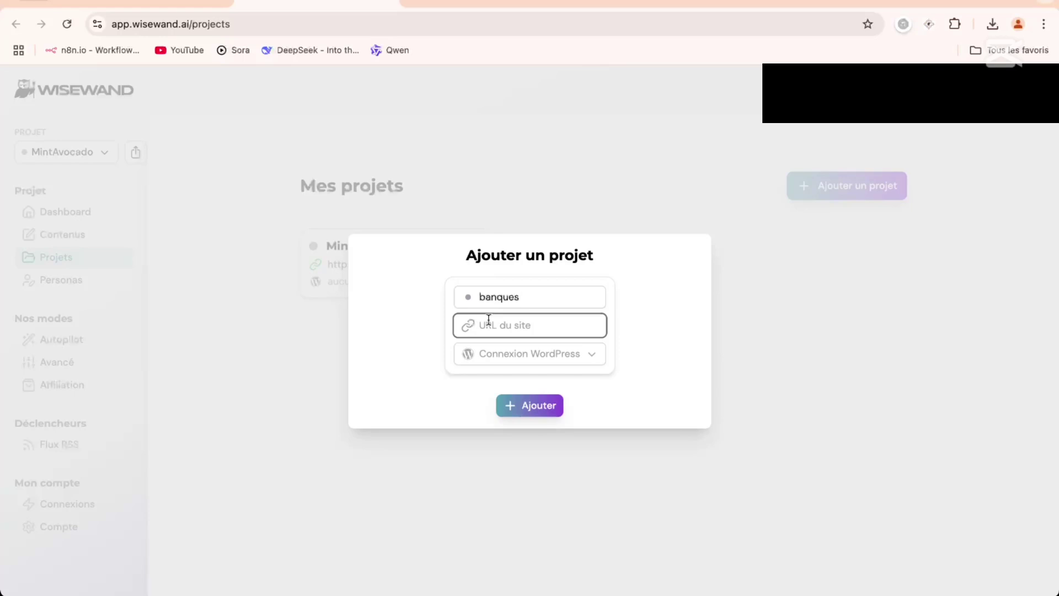
Search Google in a new browser tab for "avis fortuneo 2025"
click(523, 2)
click(586, 2)
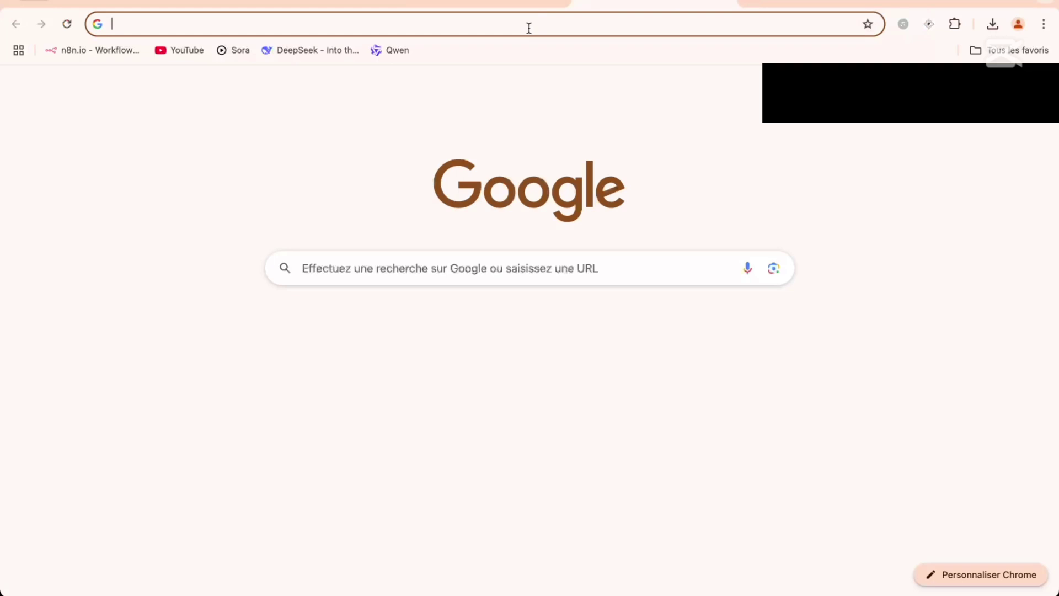
text(avis fortune)
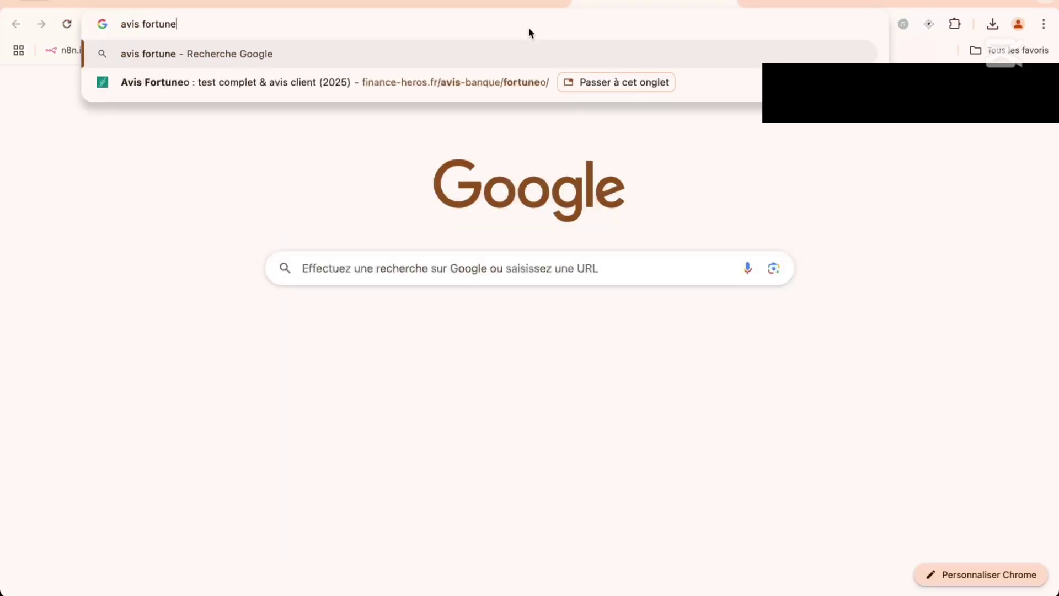
text(o 2025)
key(Return)
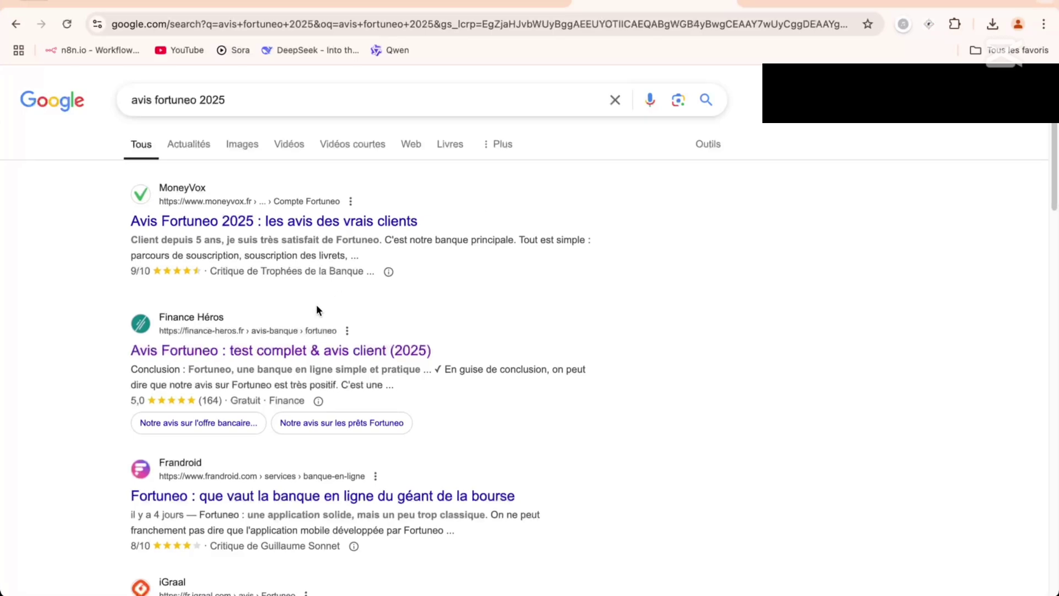
Look through the first two pages of search results and open Avenue des Investisseurs' review of the Fortuneo Vie life insurance
scroll(316, 303, down, 6)
scroll(317, 307, up, 2)
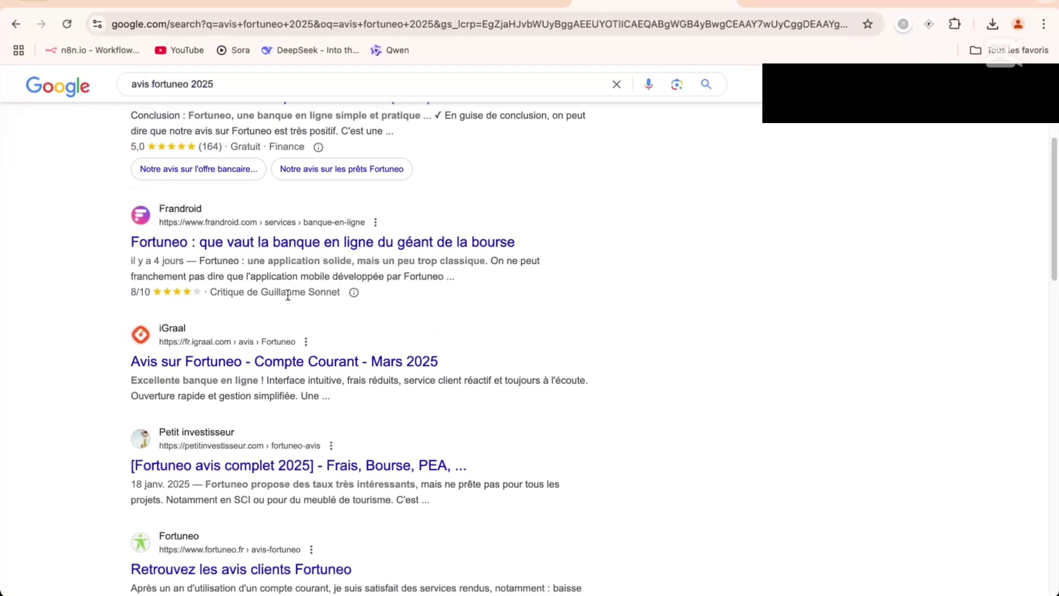
scroll(313, 319, down, 8)
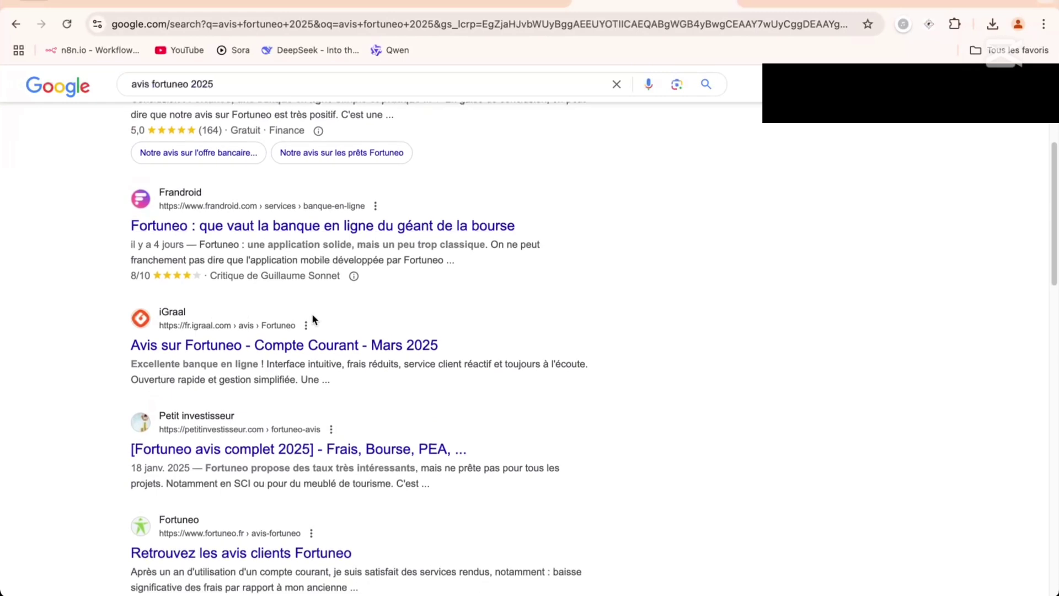
scroll(314, 320, down, 13)
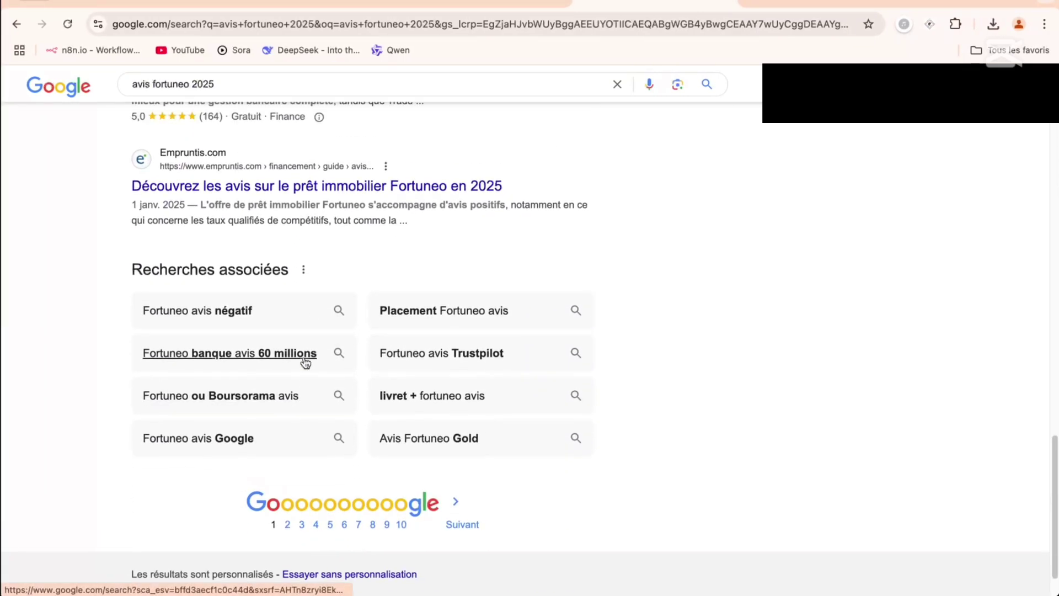
scroll(331, 279, up, 1)
scroll(331, 279, down, 3)
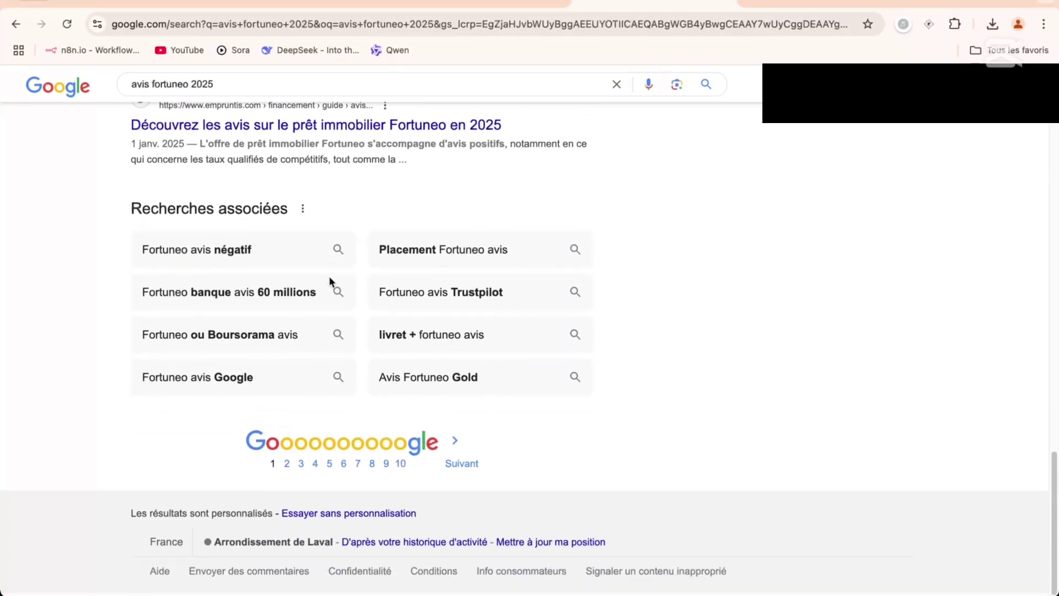
click(302, 468)
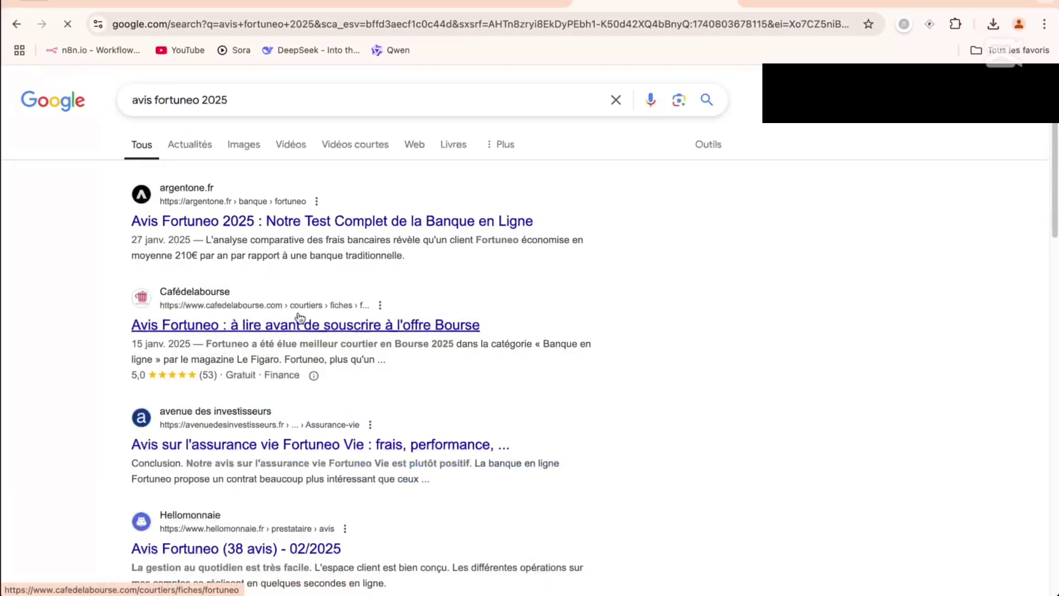
scroll(227, 205, down, 1)
scroll(226, 205, down, 3)
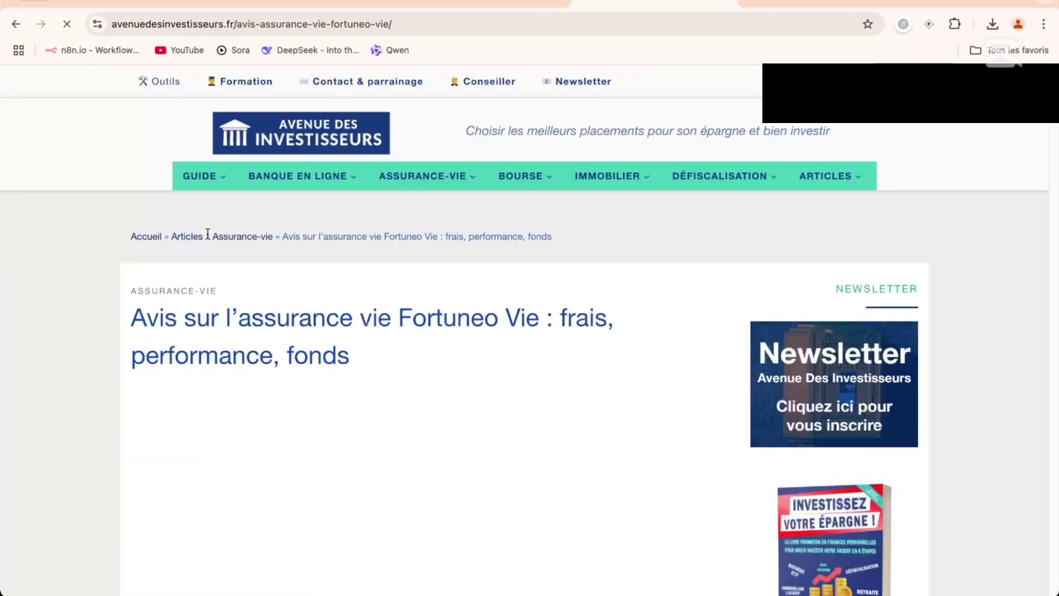
click(208, 23)
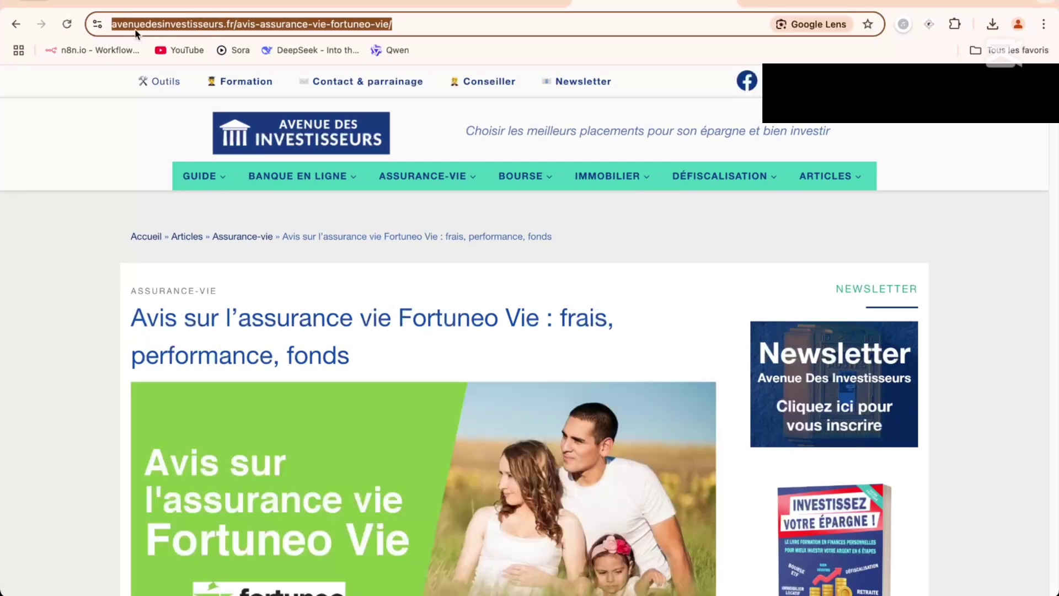
click(236, 24)
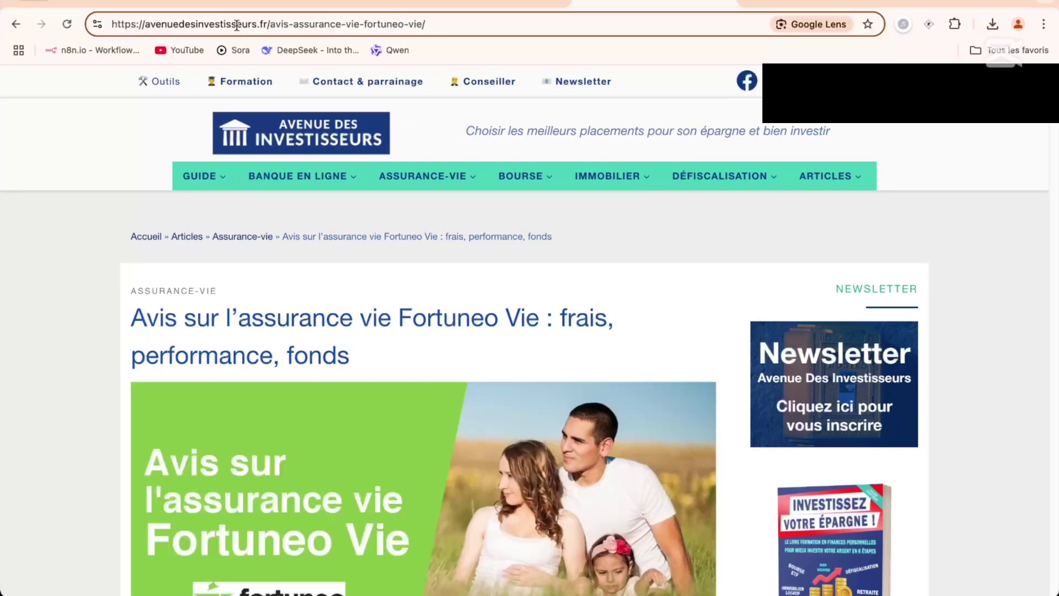
drag(267, 26, 105, 17)
key(ctrl+c)
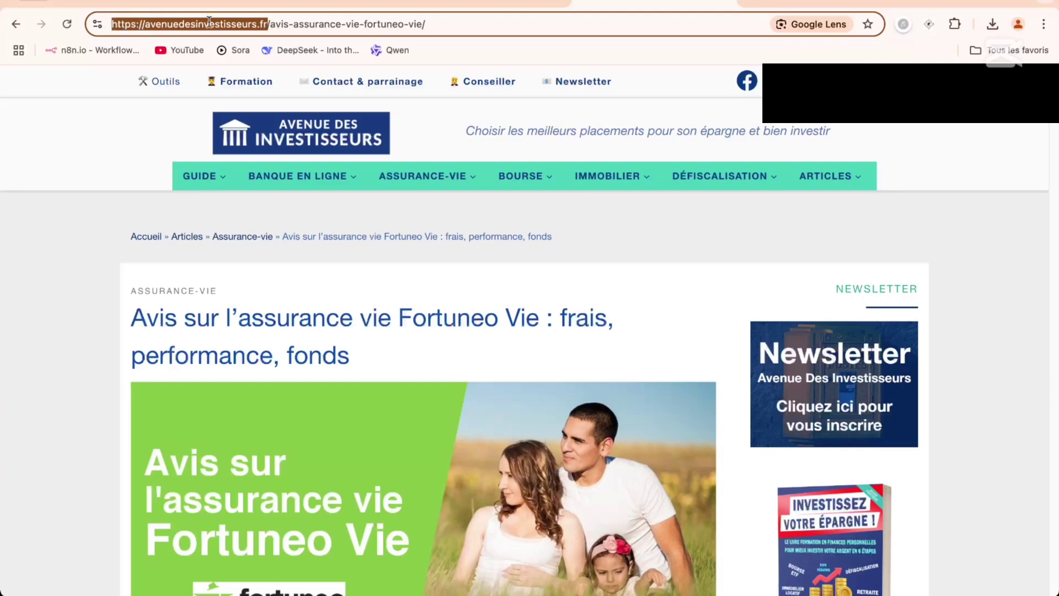
Return to Wisewand, set the copied address as the new project's site URL, and add the "banques" project
click(480, 2)
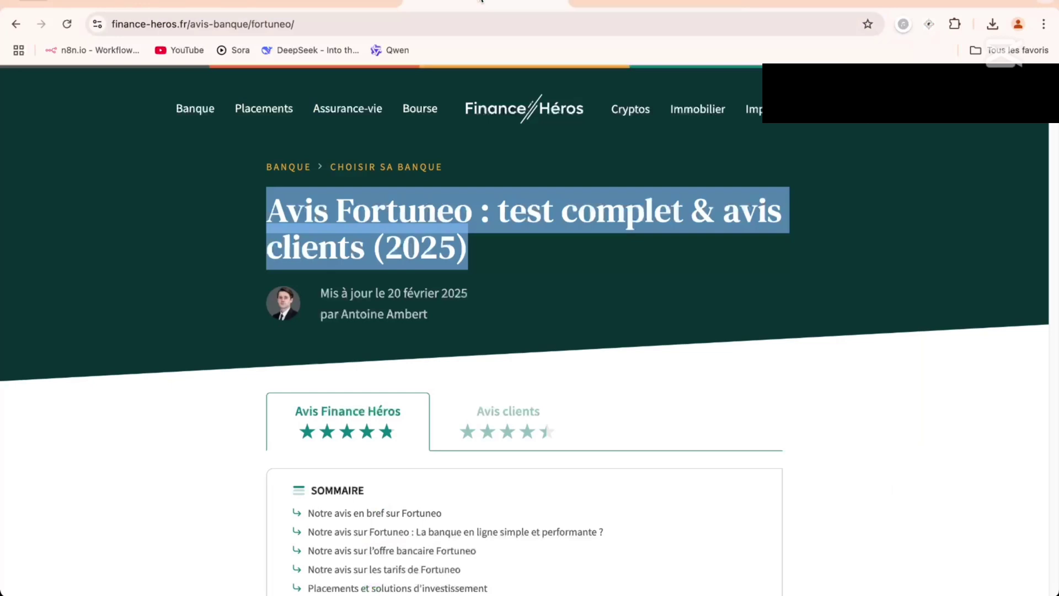
click(313, 1)
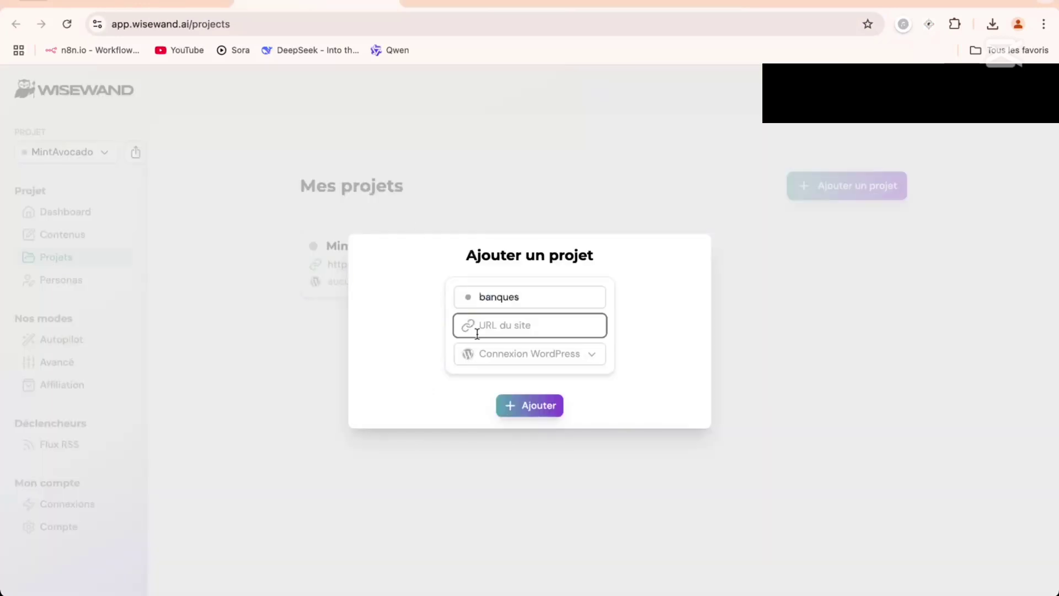
key(ctrl+v)
click(521, 411)
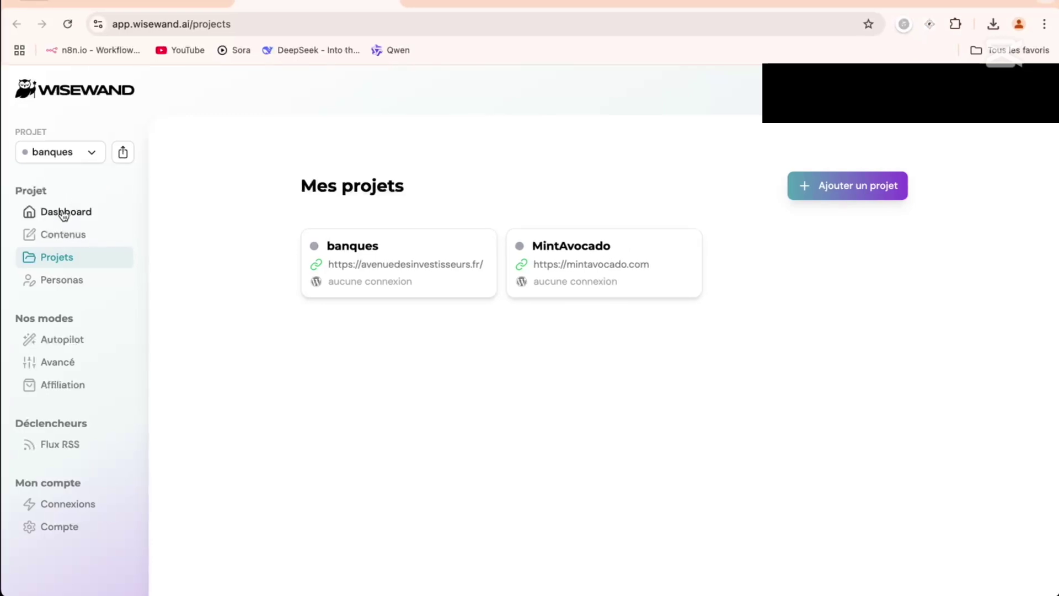
Check the website set in the article brief, then reopen the "banques" project from the project list and save it
click(139, 3)
mouse_move(941, 353)
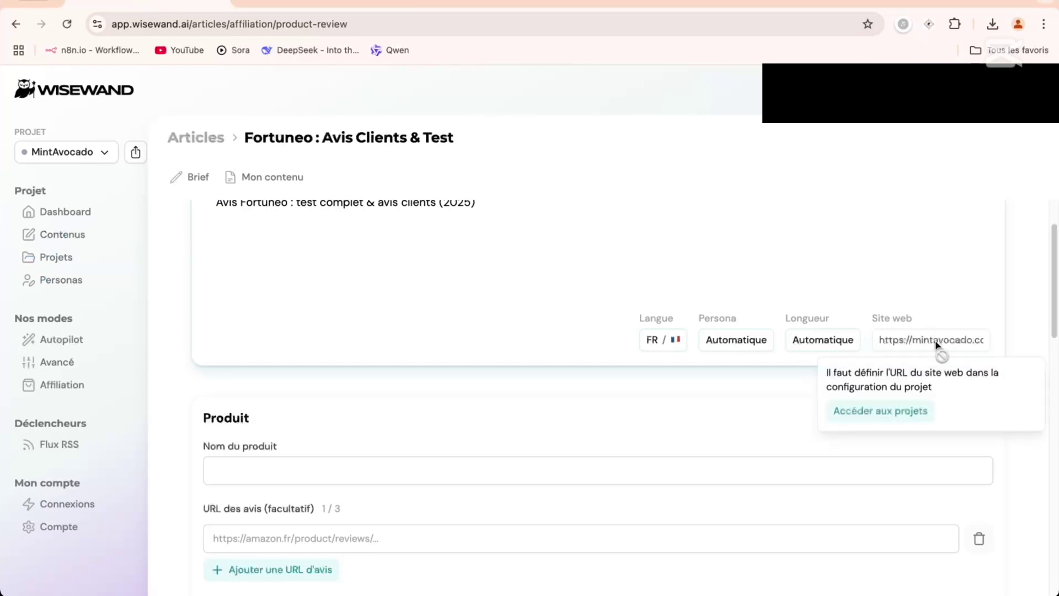
click(882, 411)
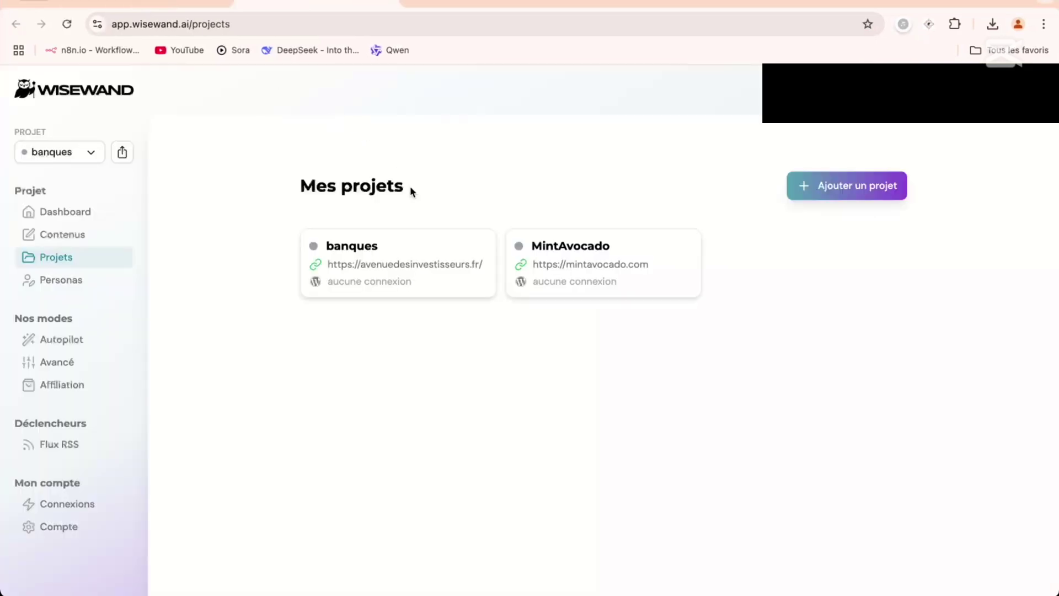
click(399, 260)
click(529, 407)
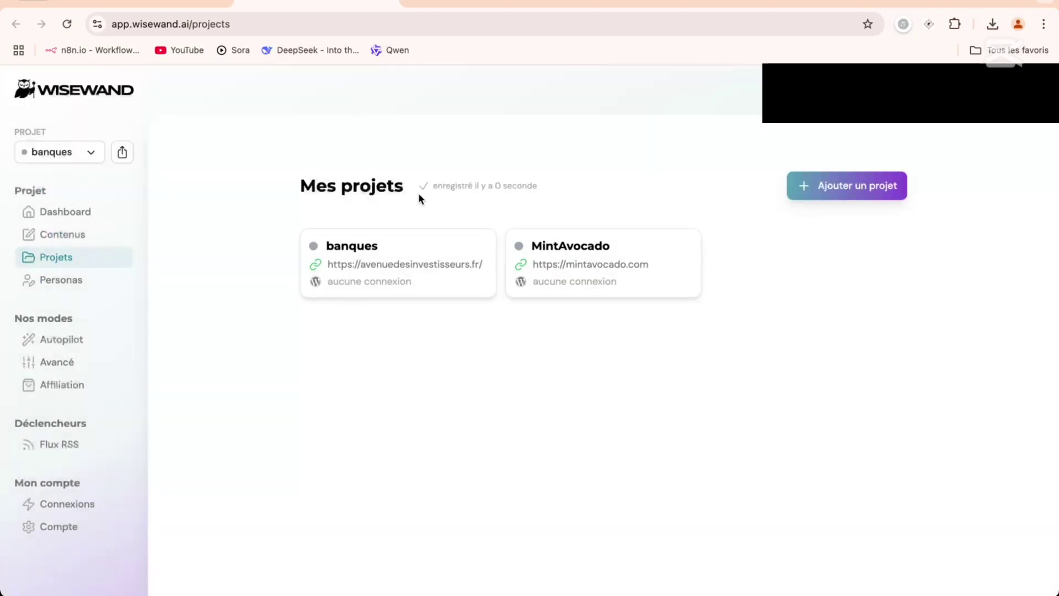
Reload the product review brief so that it uses the "banques" project and its website
click(148, 3)
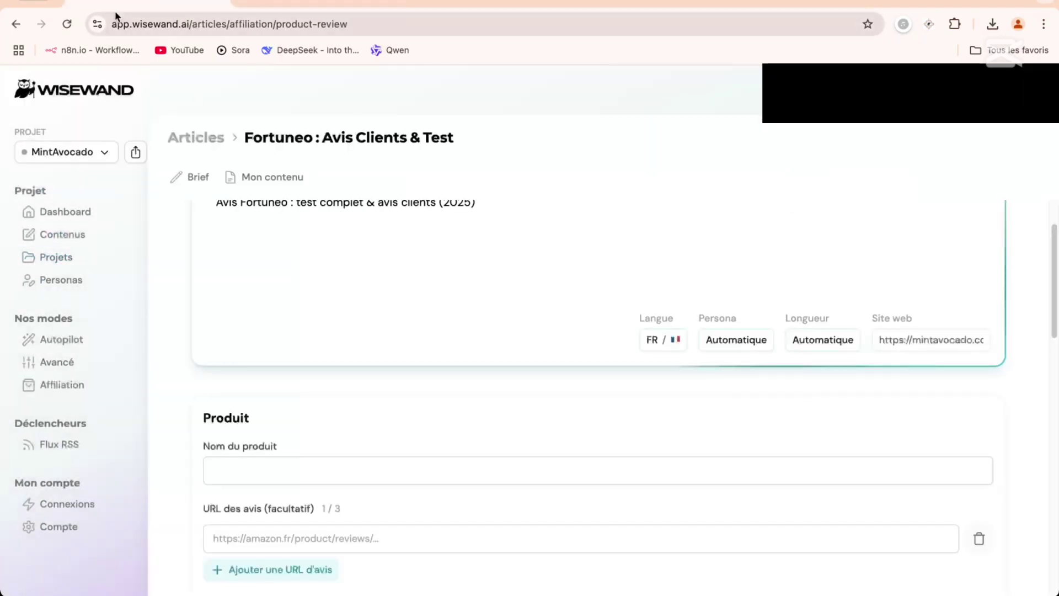
click(66, 26)
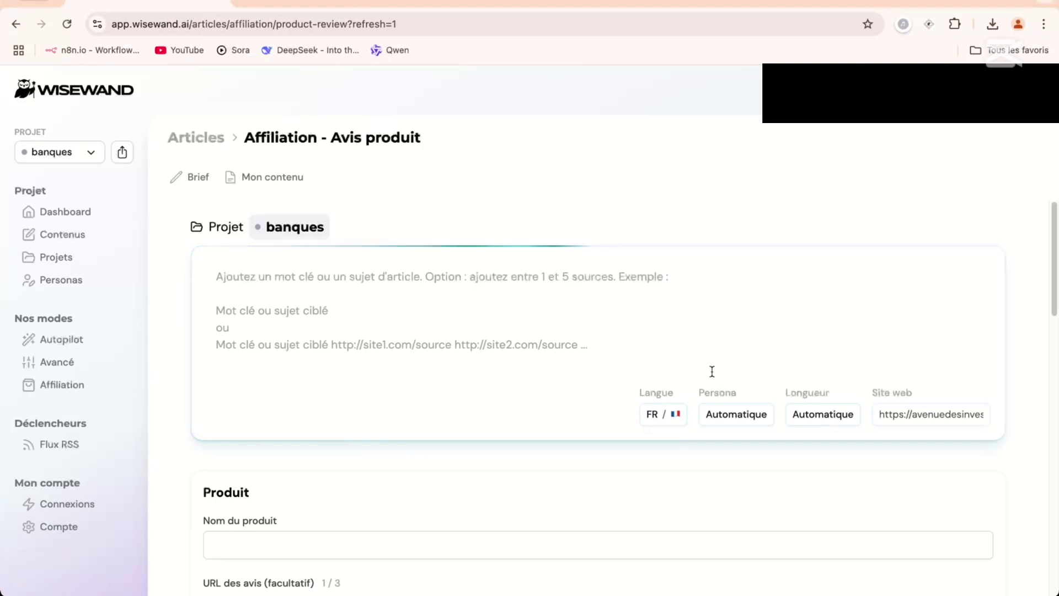
mouse_move(910, 415)
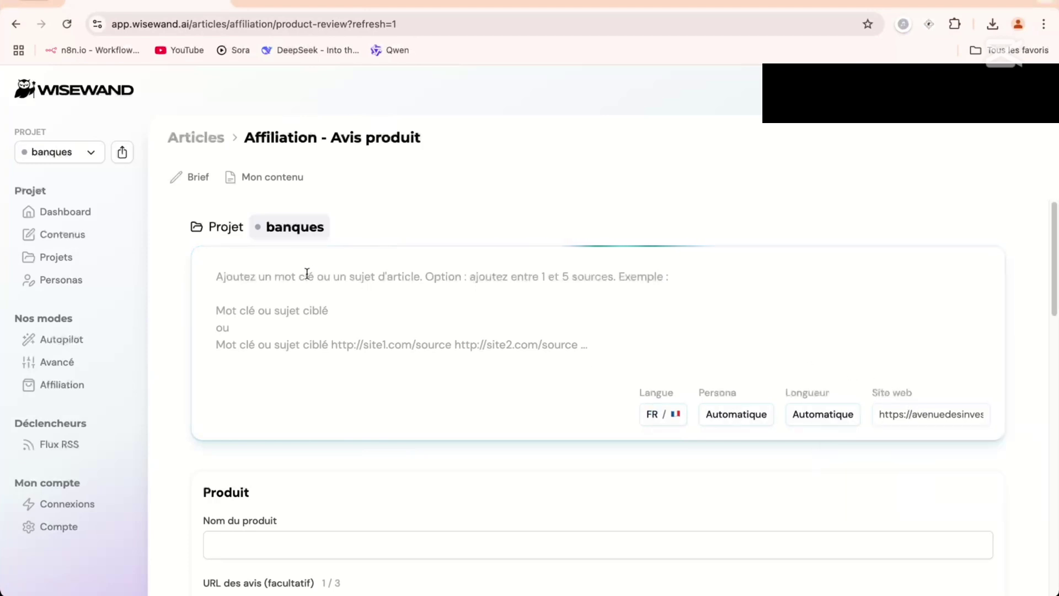
click(588, 2)
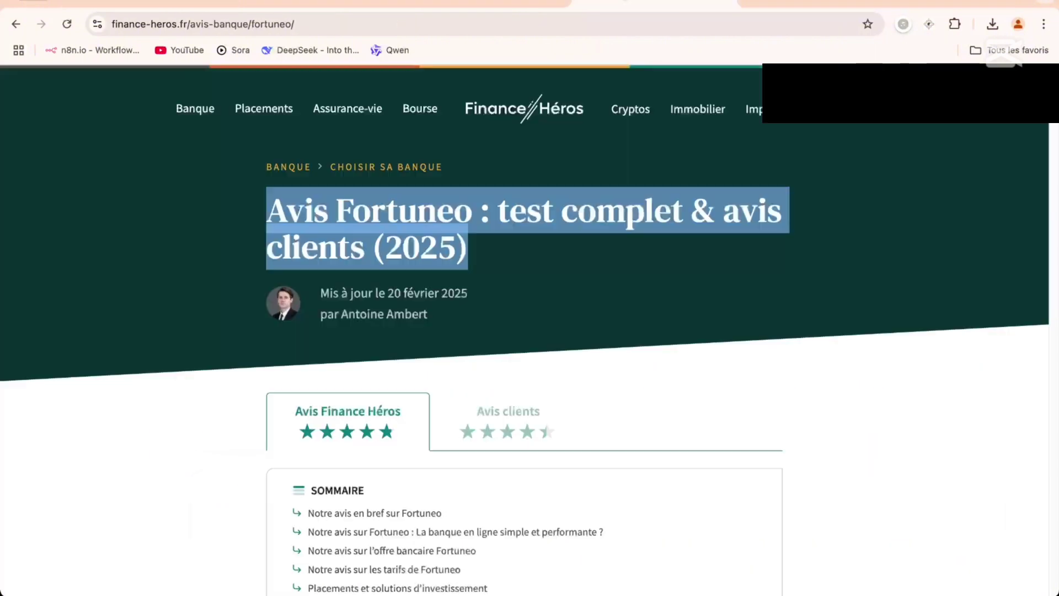
click(317, 204)
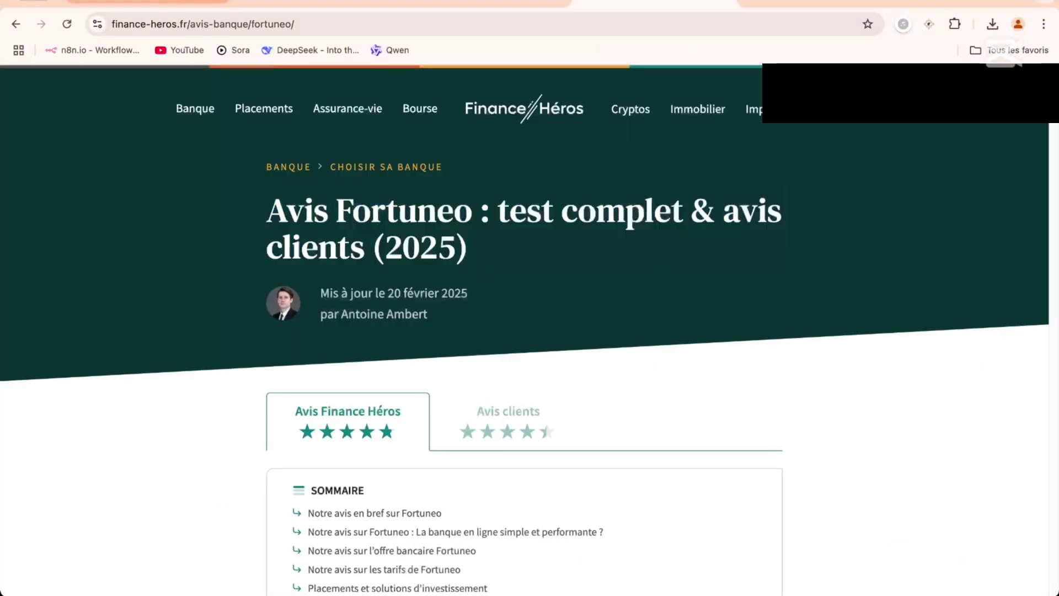
click(199, 2)
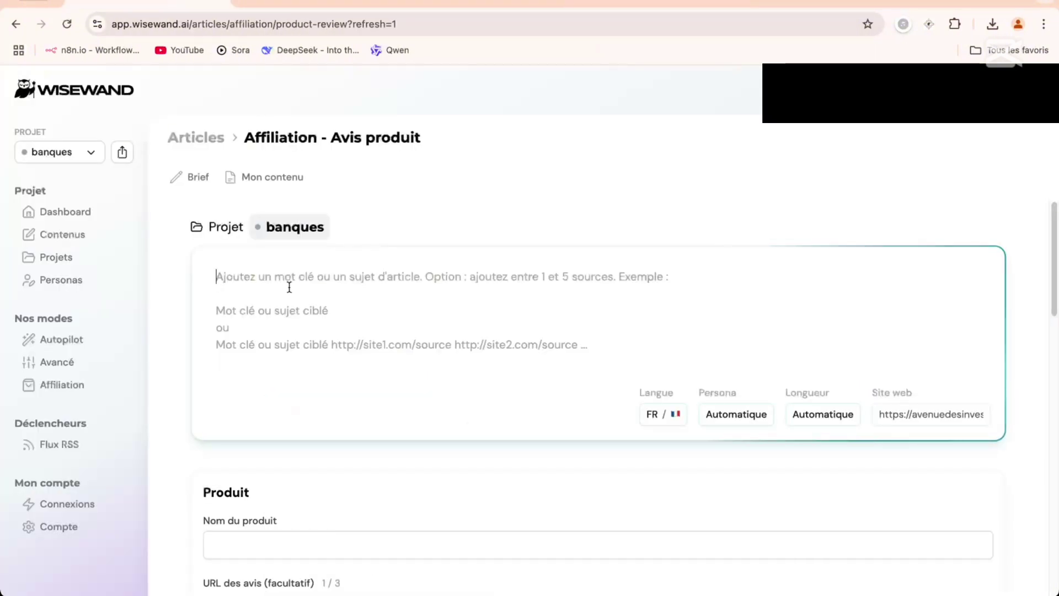
Copy the Finance Héros title "Avis Fortuneo : test complet & avis clients (2025)" and paste it as the subject of the Wisewand article brief
click(607, 3)
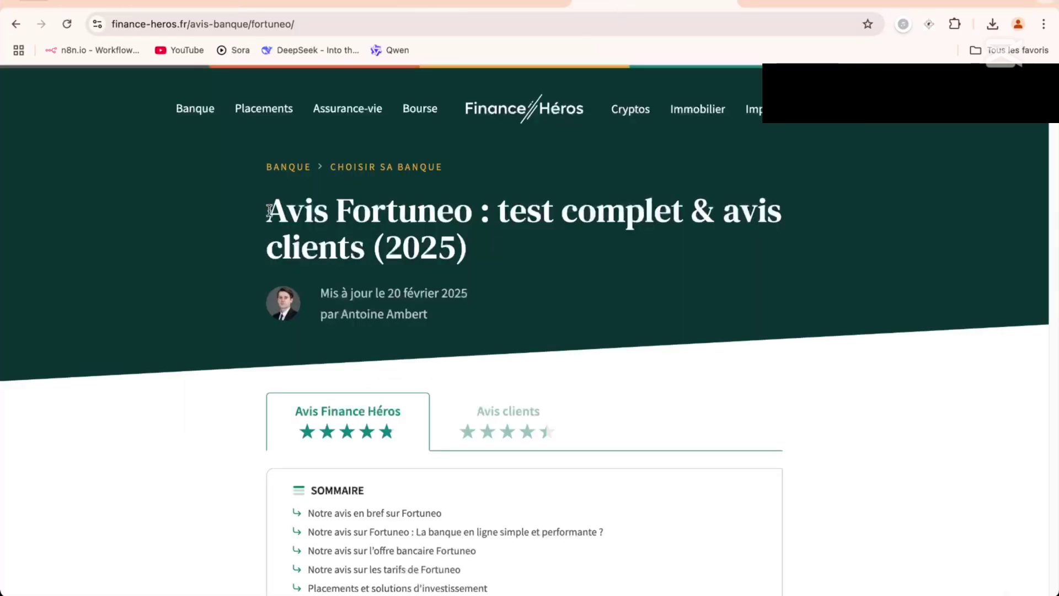
drag(269, 211, 474, 252)
key(super+c)
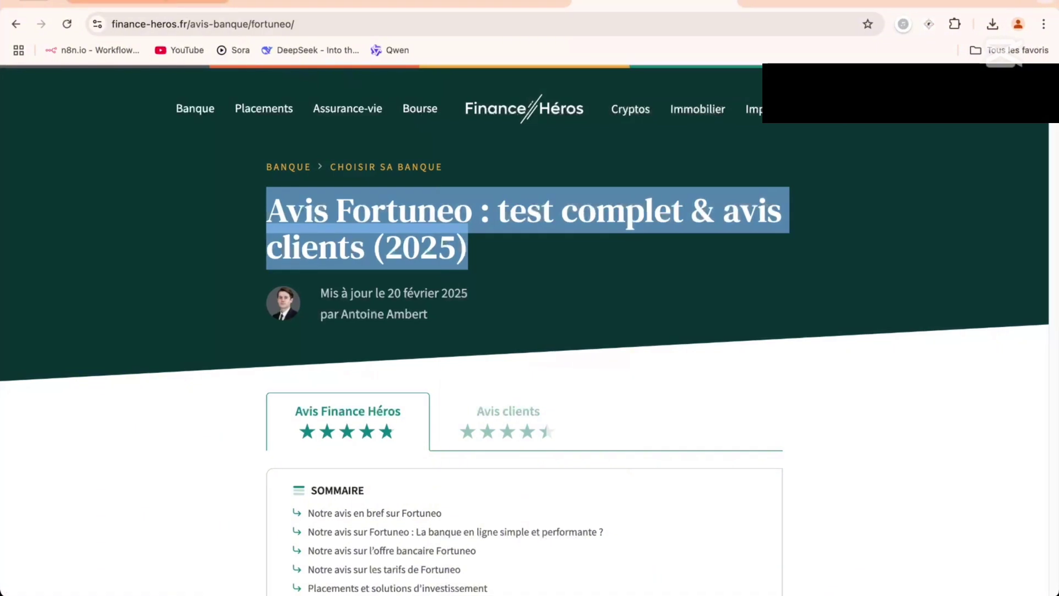
click(152, 3)
click(246, 288)
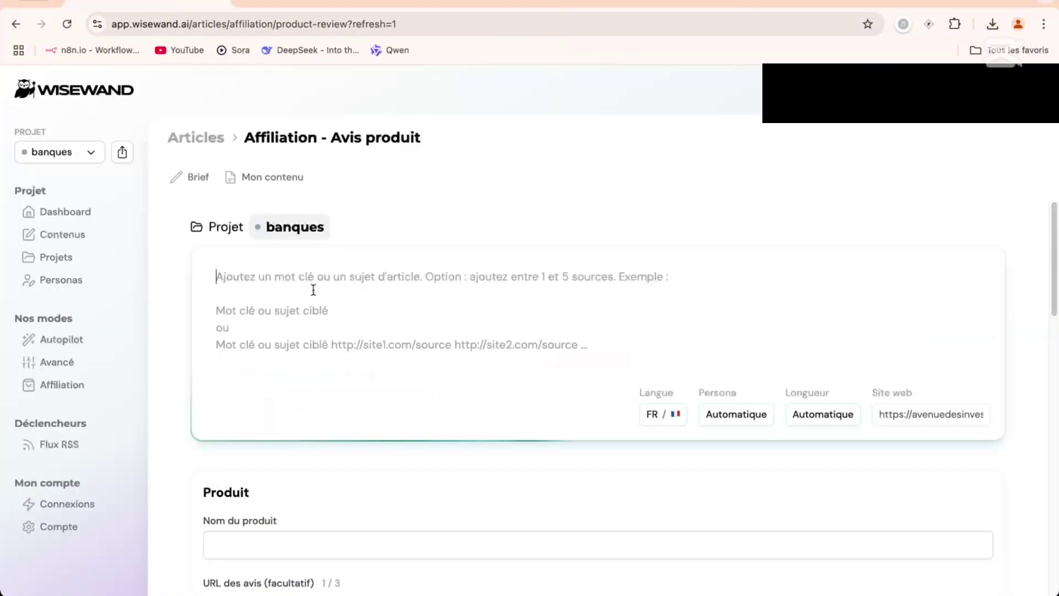
key(super+v)
Set the product name of the review to Fortuneo
scroll(386, 345, down, 4)
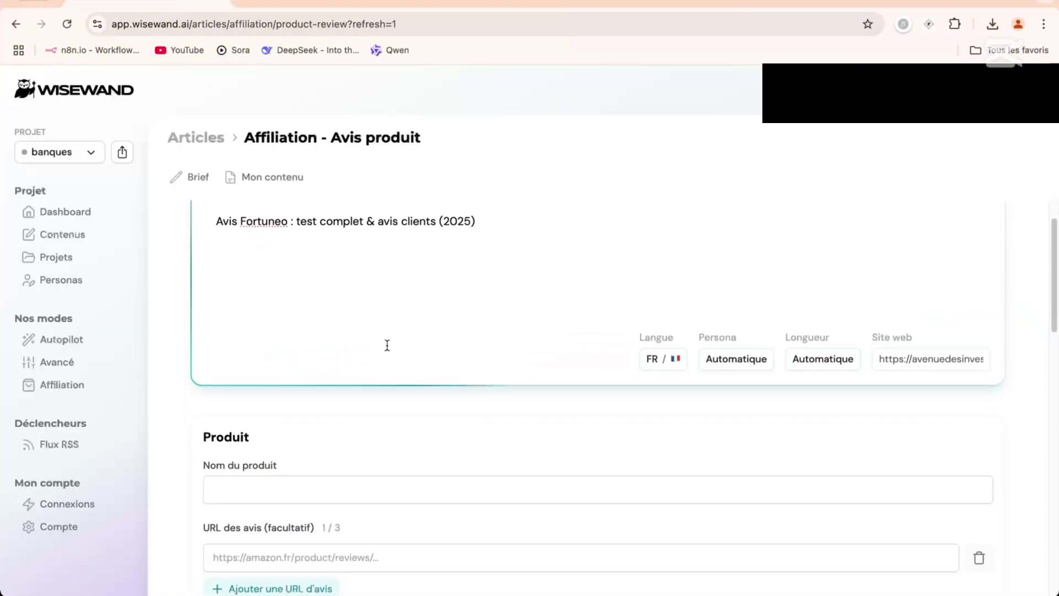
scroll(386, 344, down, 2)
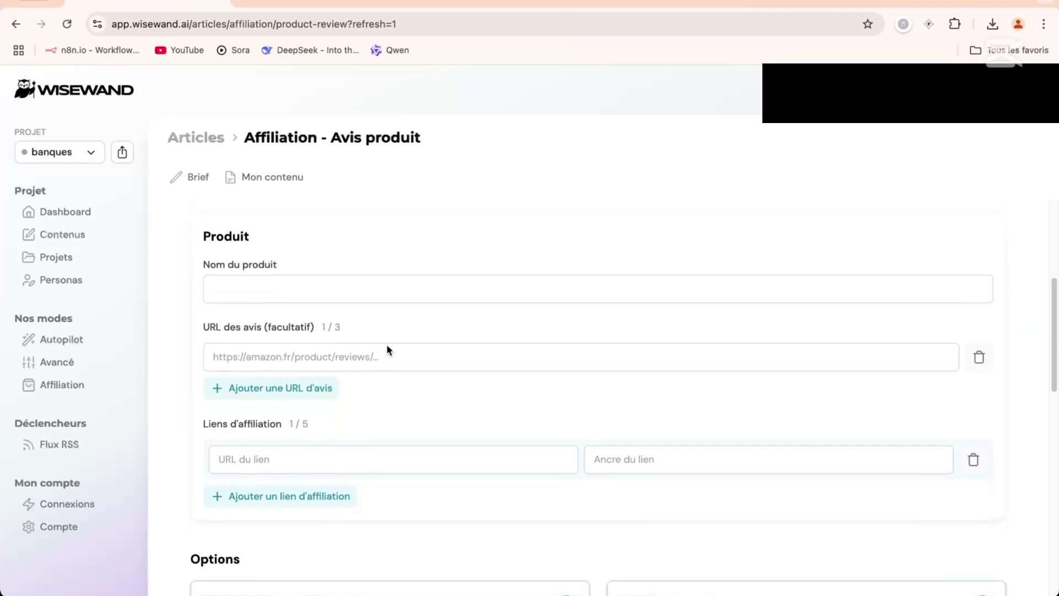
click(368, 278)
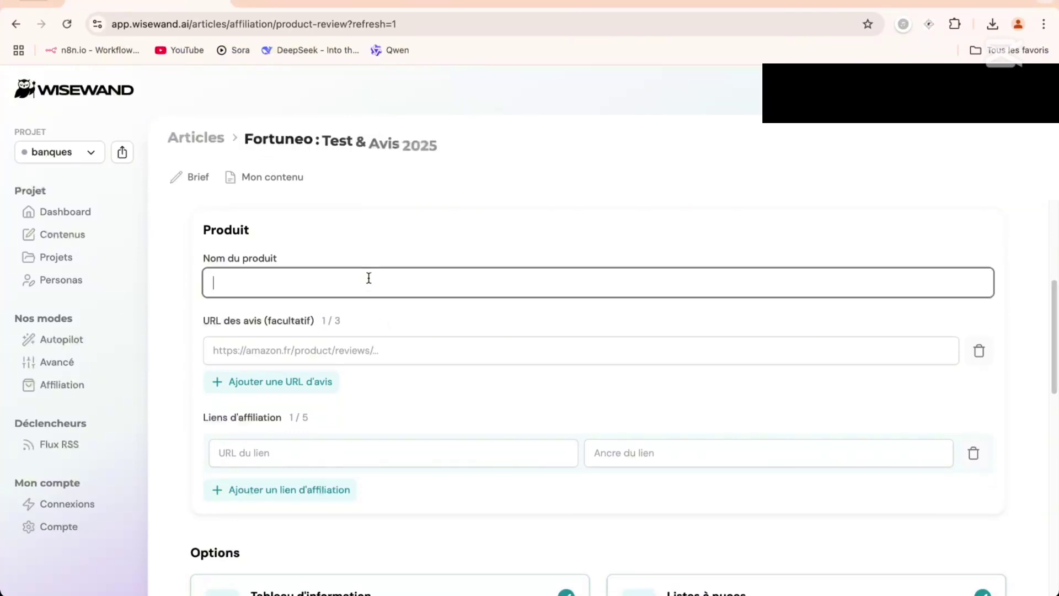
click(450, 213)
scroll(450, 213, down, 2)
scroll(450, 213, up, 2)
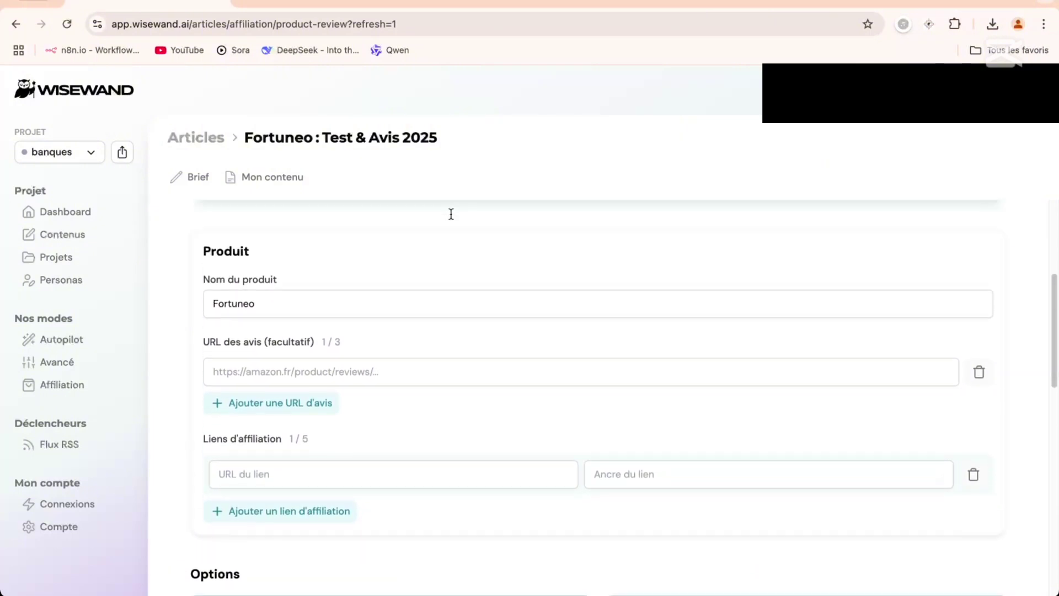
scroll(450, 213, down, 2)
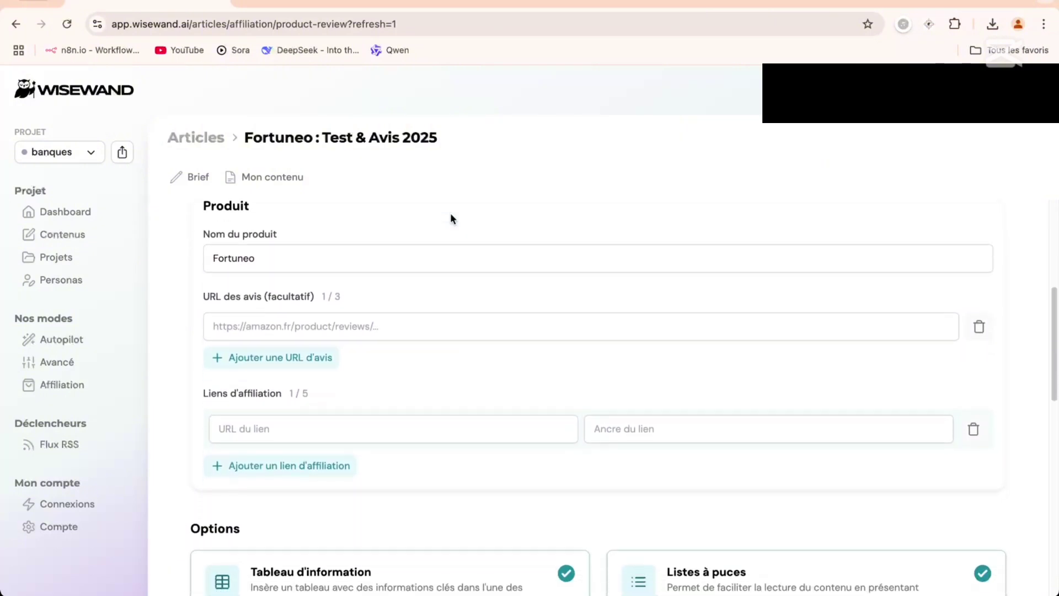
Turn off the article options Sources externes, Lien(s) and Image de couverture
scroll(394, 291, down, 4)
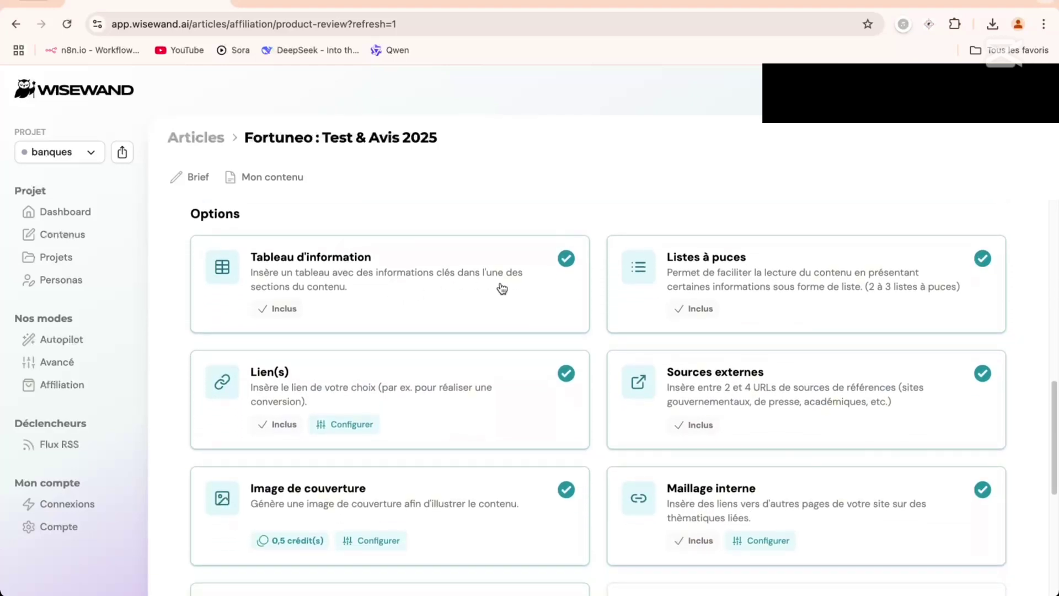
scroll(699, 306, down, 3)
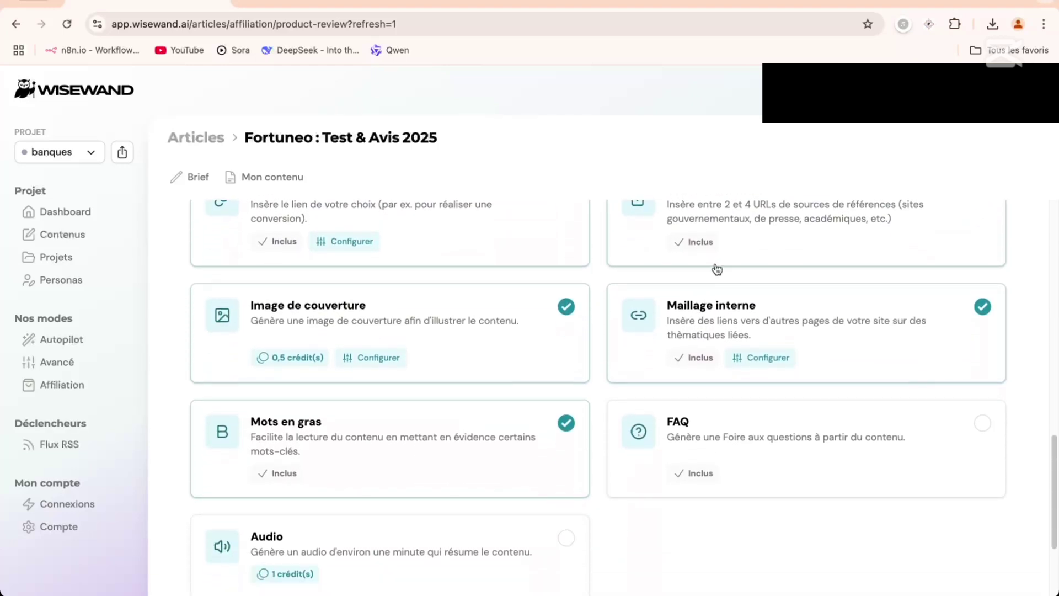
scroll(719, 267, up, 3)
scroll(723, 412, down, 1)
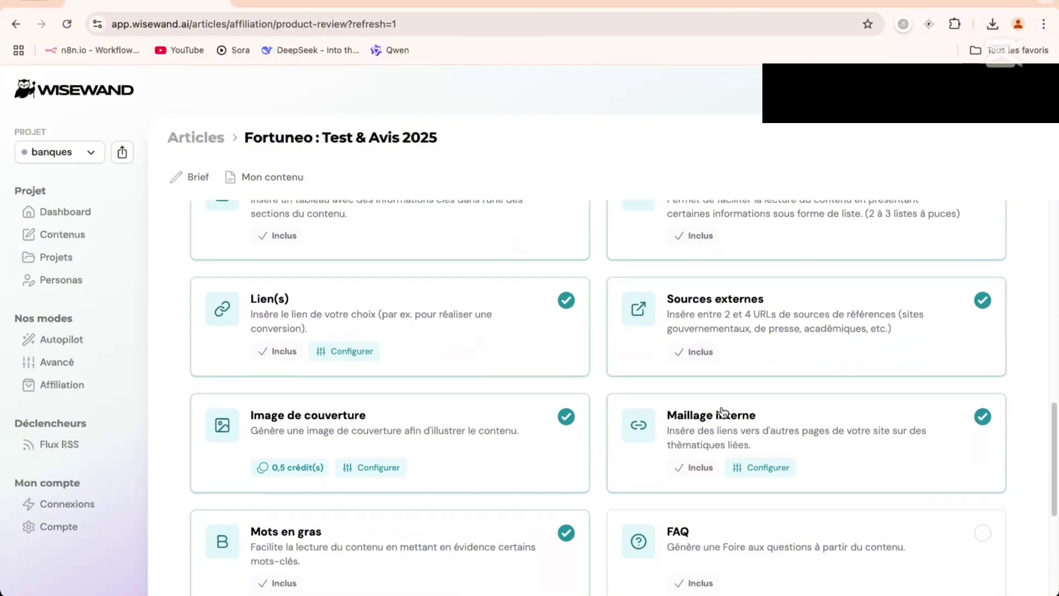
click(983, 300)
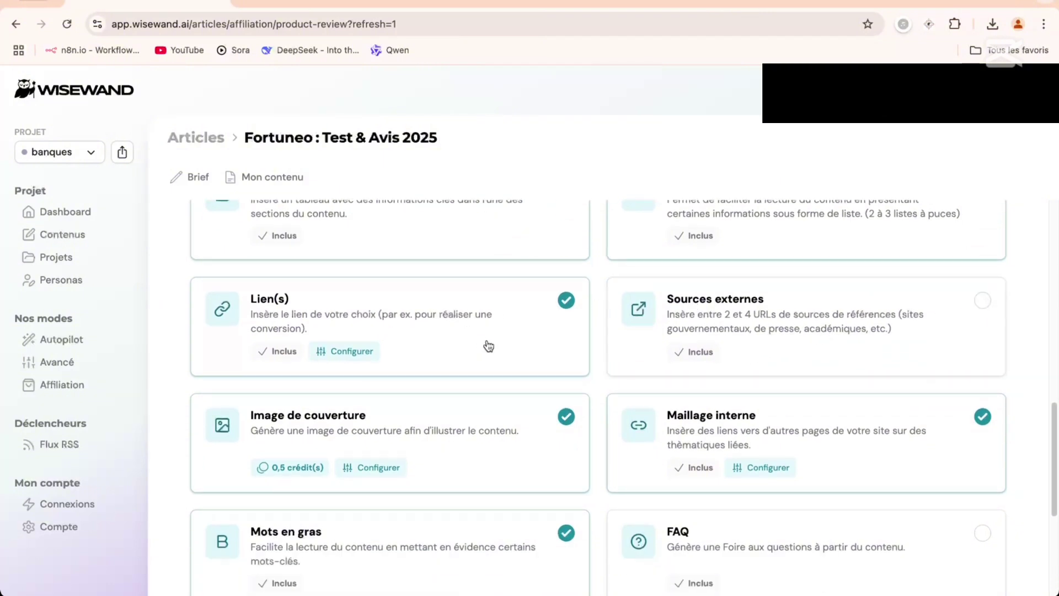
scroll(485, 345, down, 1)
click(565, 280)
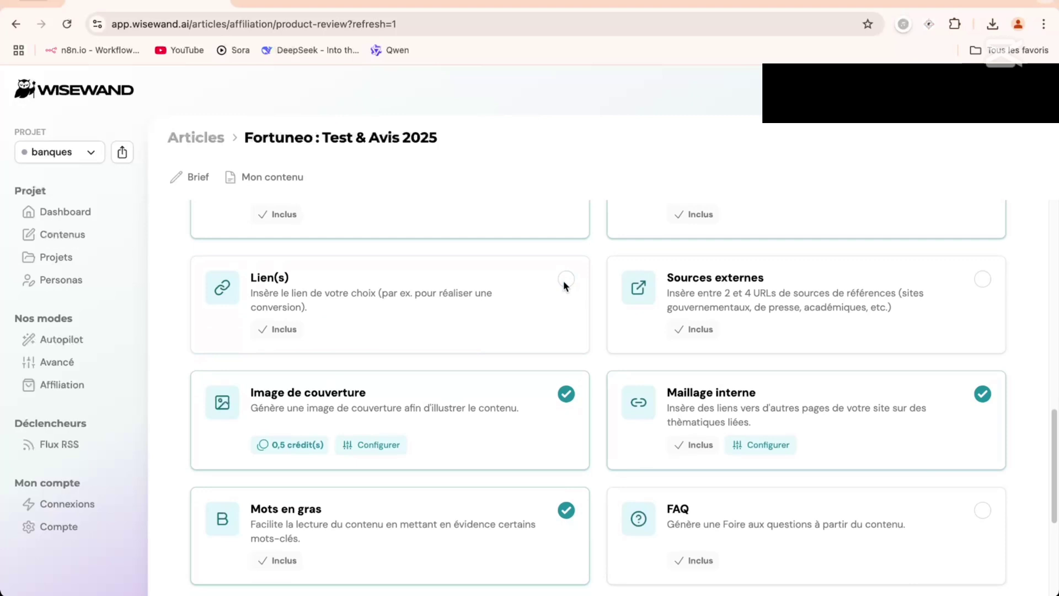
scroll(555, 308, down, 4)
click(563, 308)
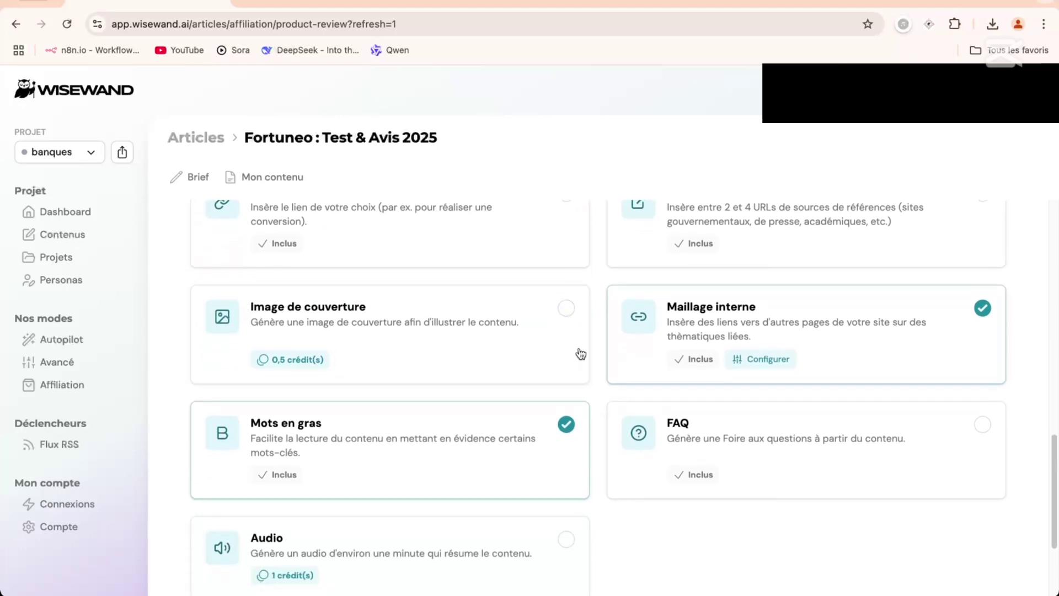
Turn on the FAQ option, and switch the Mots en gras option off and back on
scroll(581, 354, down, 3)
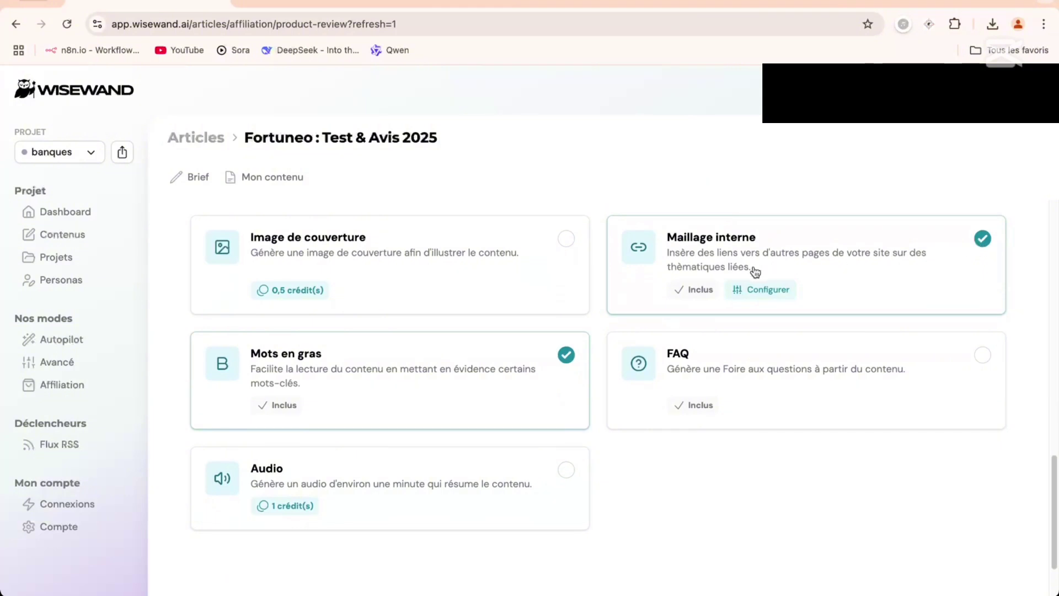
click(982, 356)
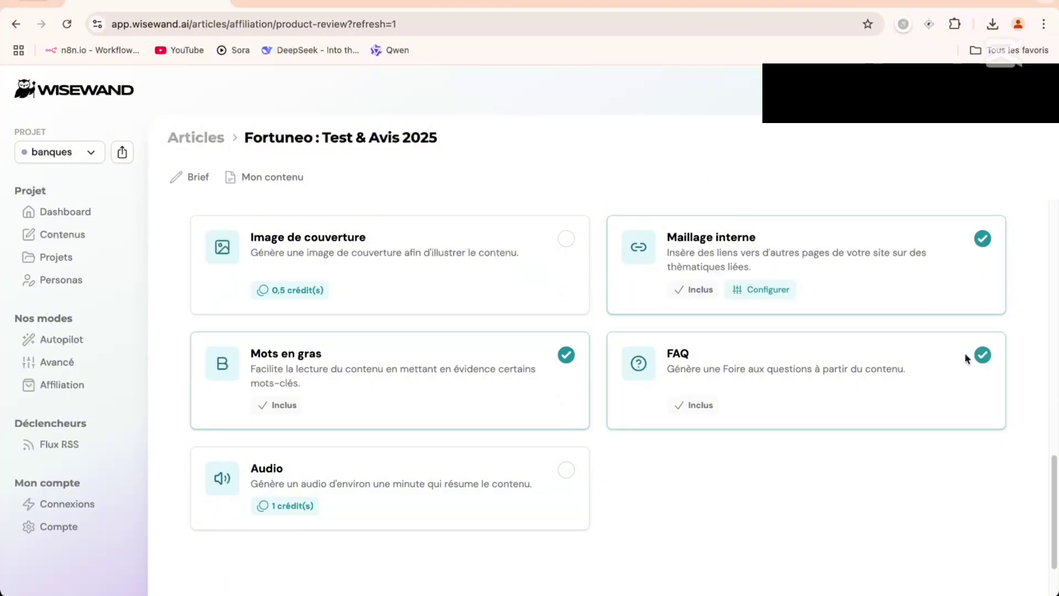
scroll(513, 248, down, 3)
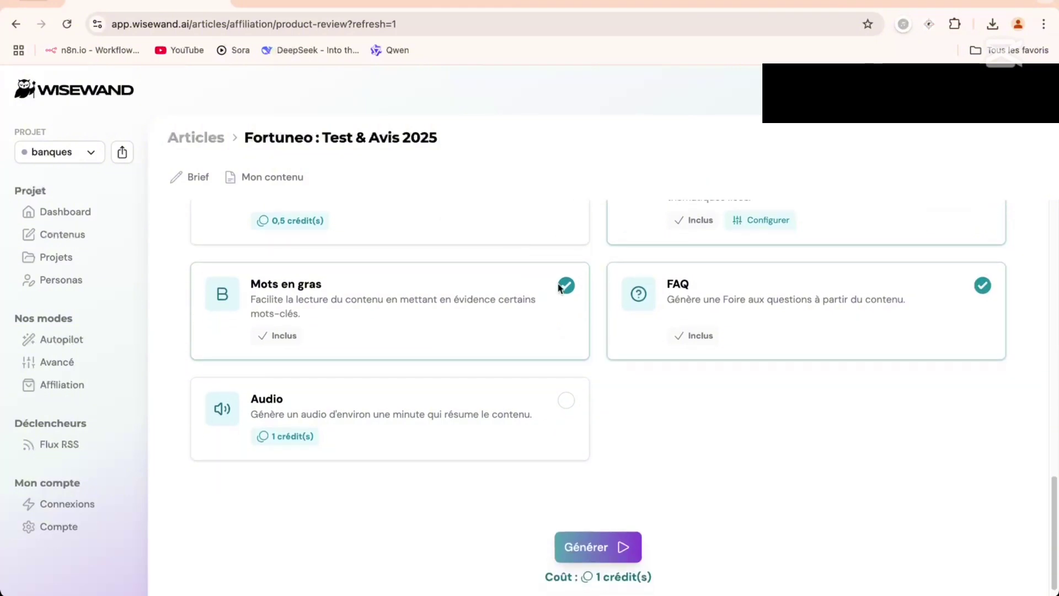
click(569, 289)
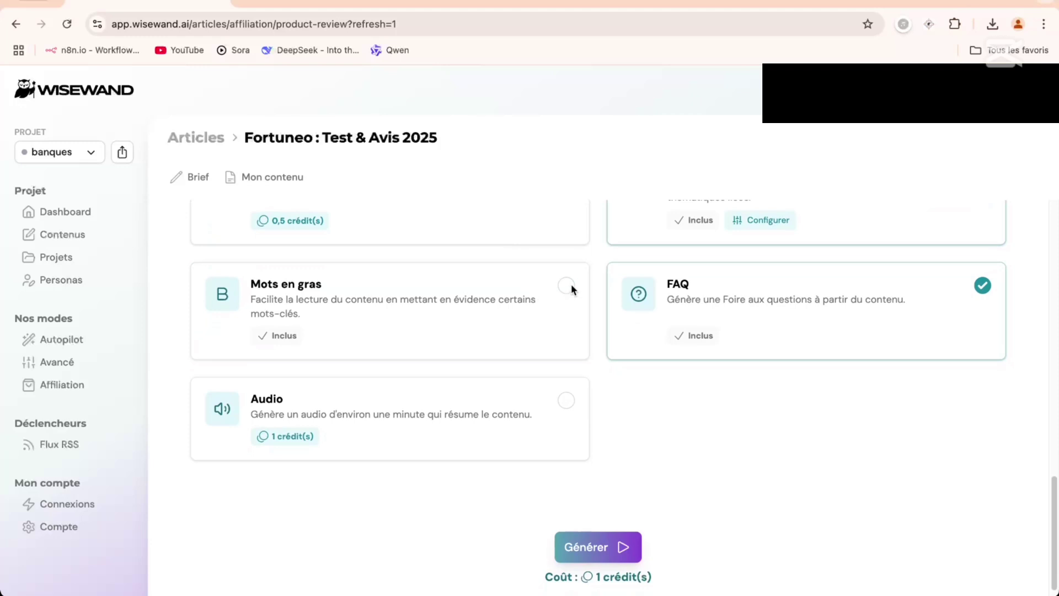
click(567, 286)
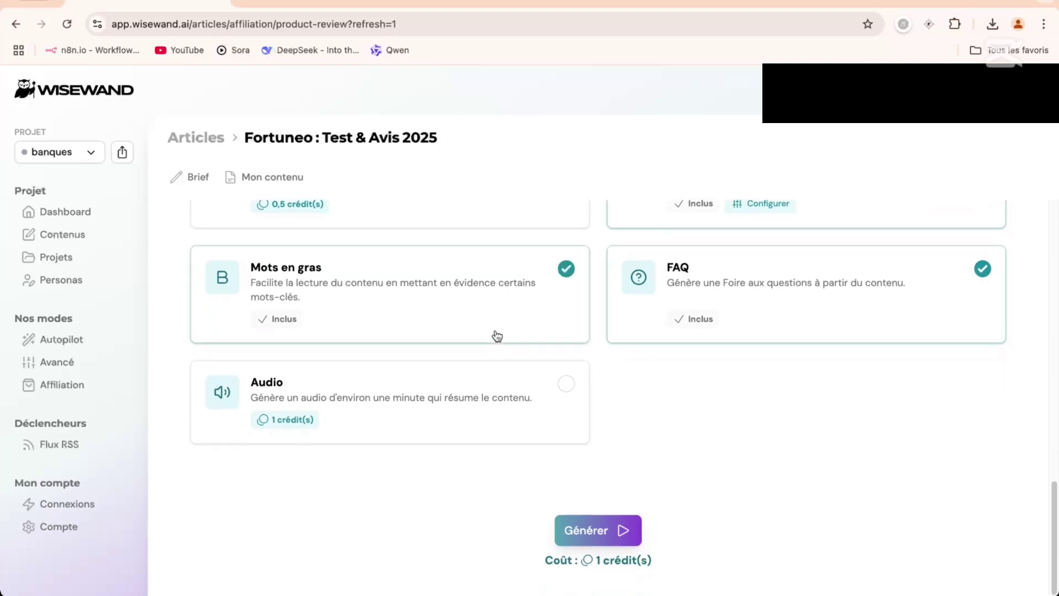
Review the selected options and generate the Fortuneo product review article
scroll(497, 336, up, 3)
scroll(497, 335, up, 1)
scroll(497, 336, up, 4)
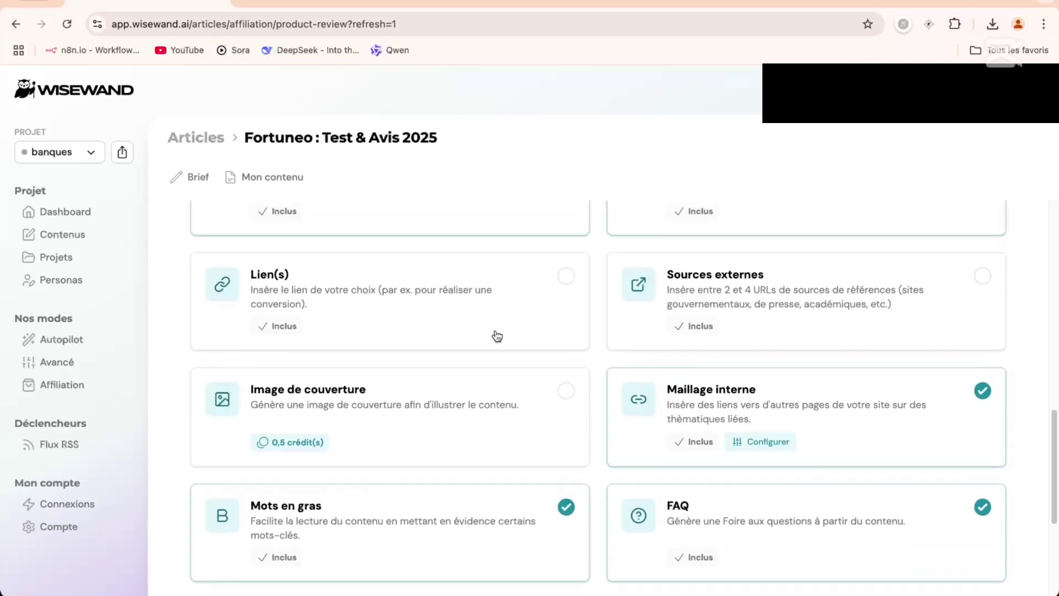
scroll(497, 335, down, 6)
scroll(497, 336, down, 2)
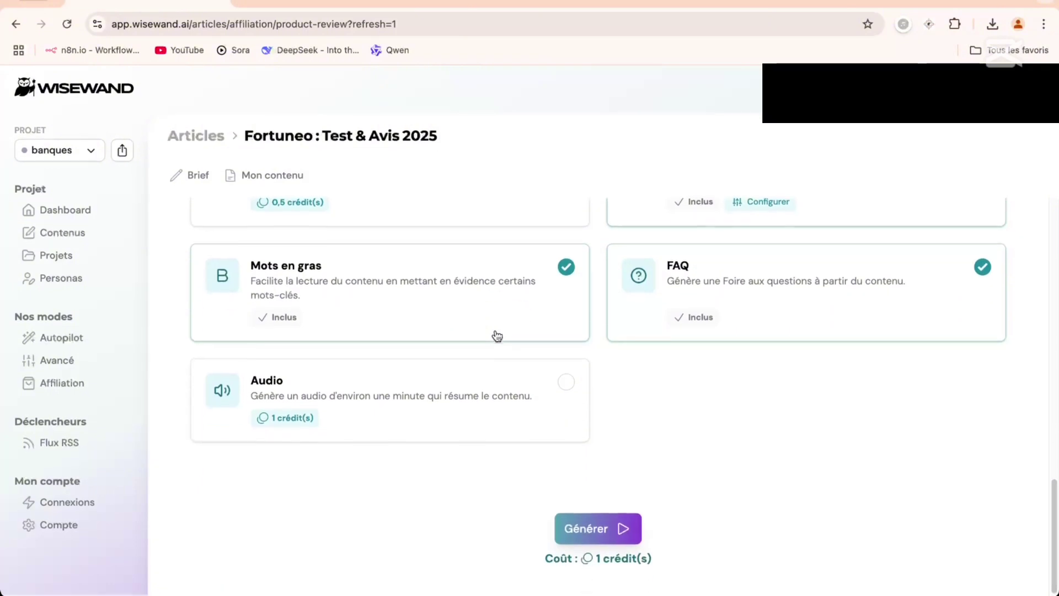
click(592, 534)
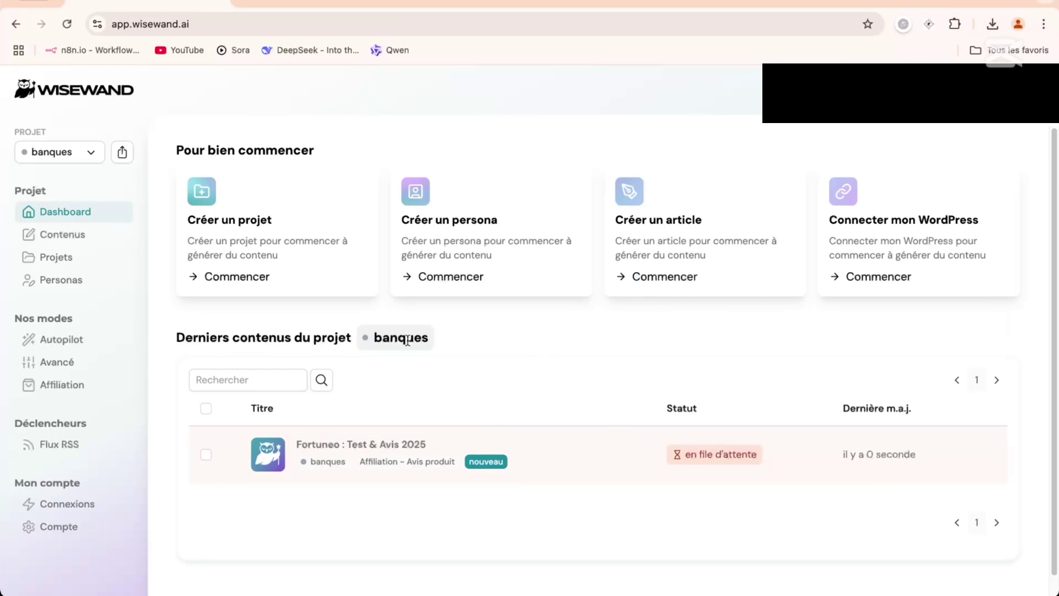
Open the Autopilot mode and examine its explanations, subject field and publication settings
click(68, 342)
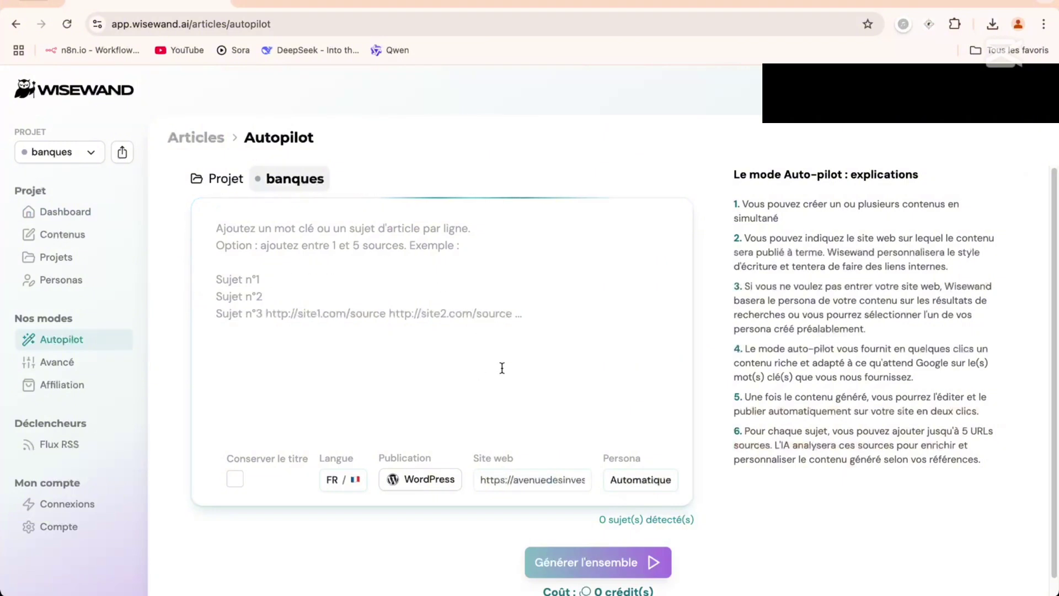
scroll(502, 368, down, 1)
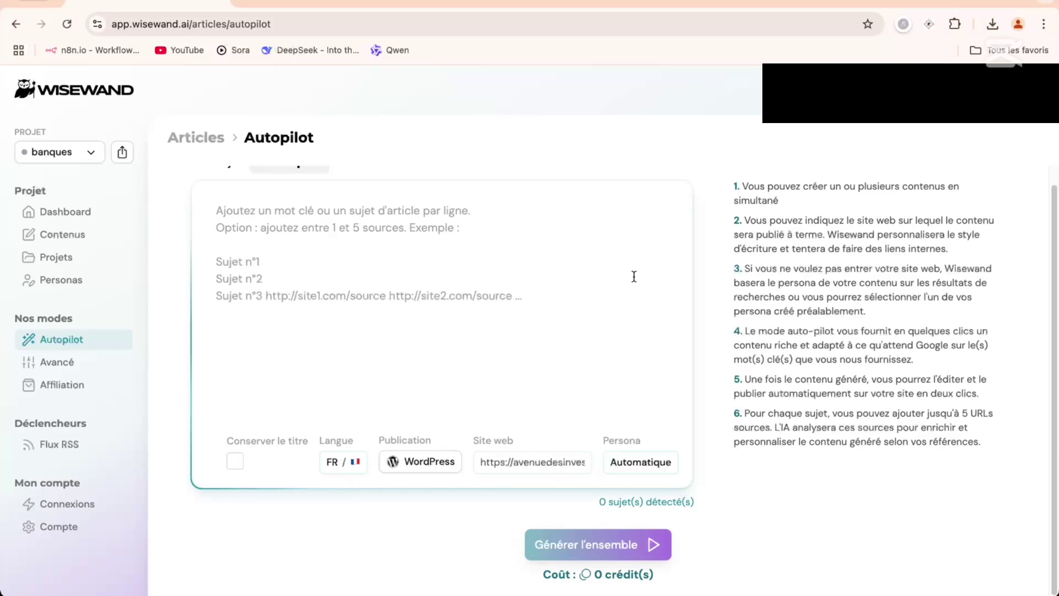
click(338, 221)
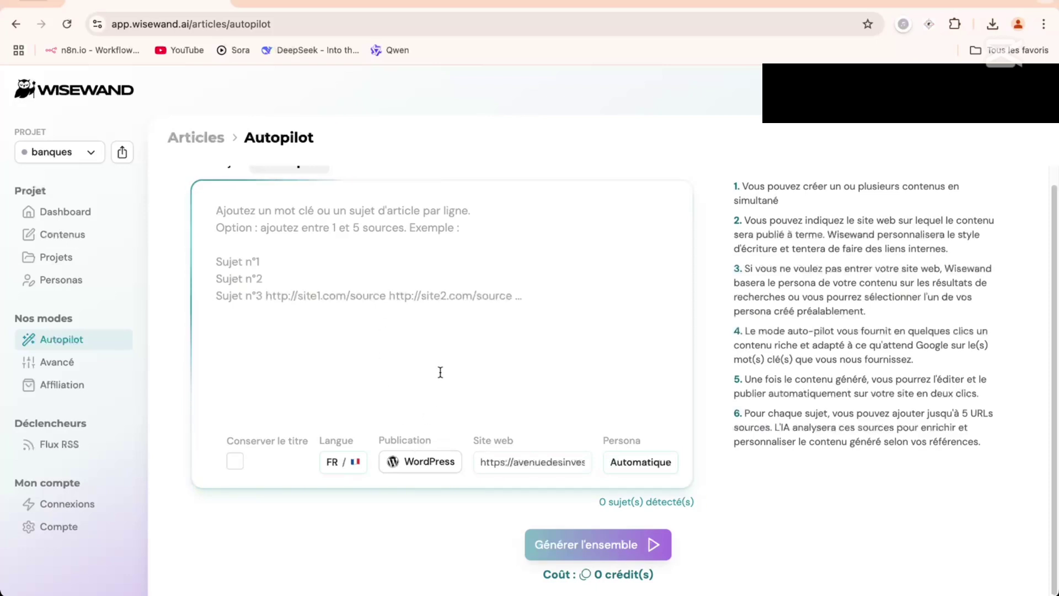
Open the Avancé mode and examine its article brief, advanced parameters and options
click(65, 364)
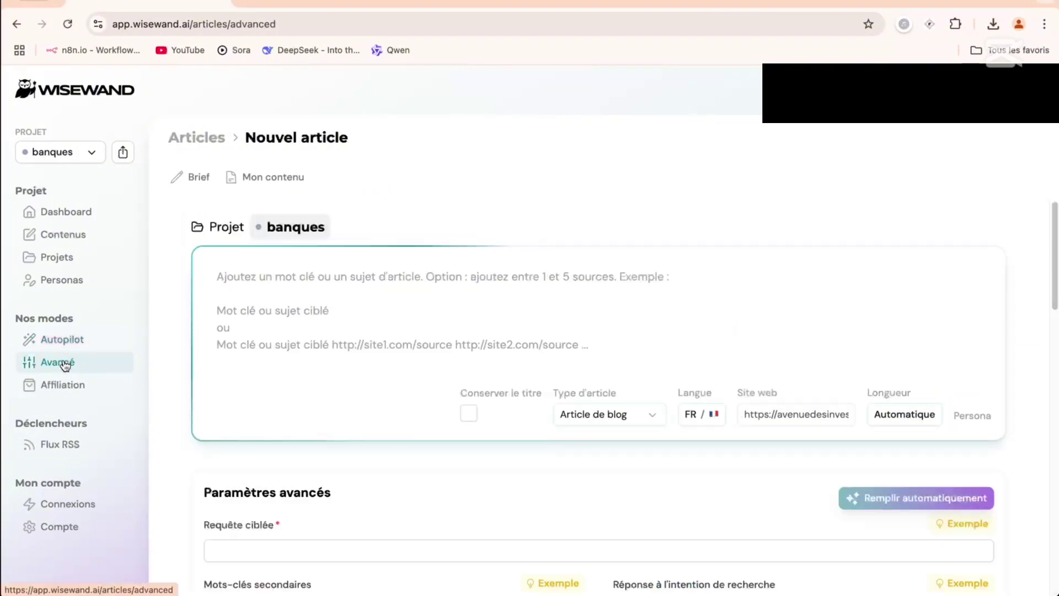
scroll(438, 278, down, 5)
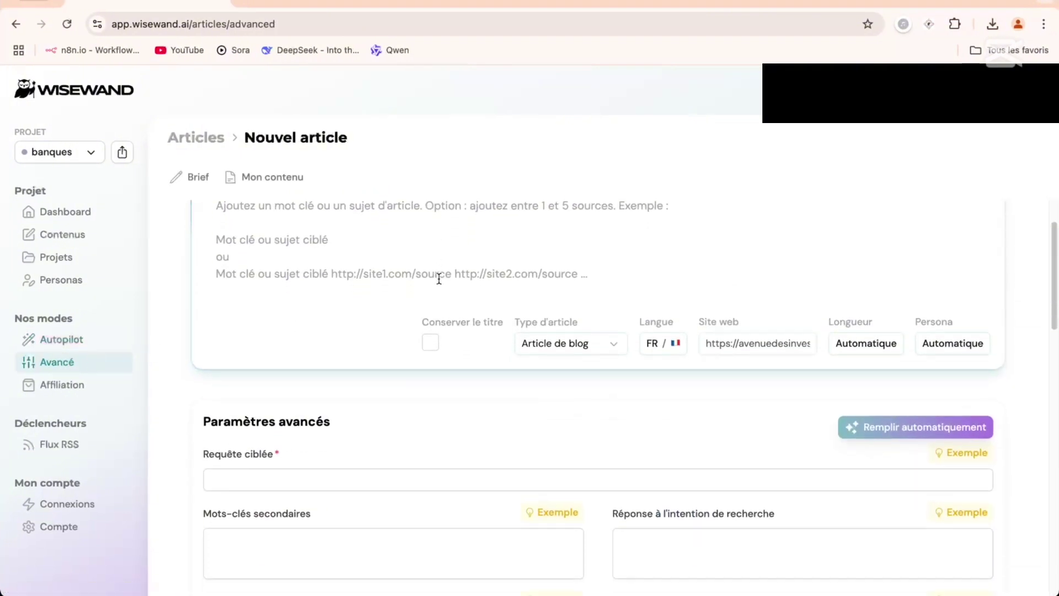
scroll(438, 277, down, 1)
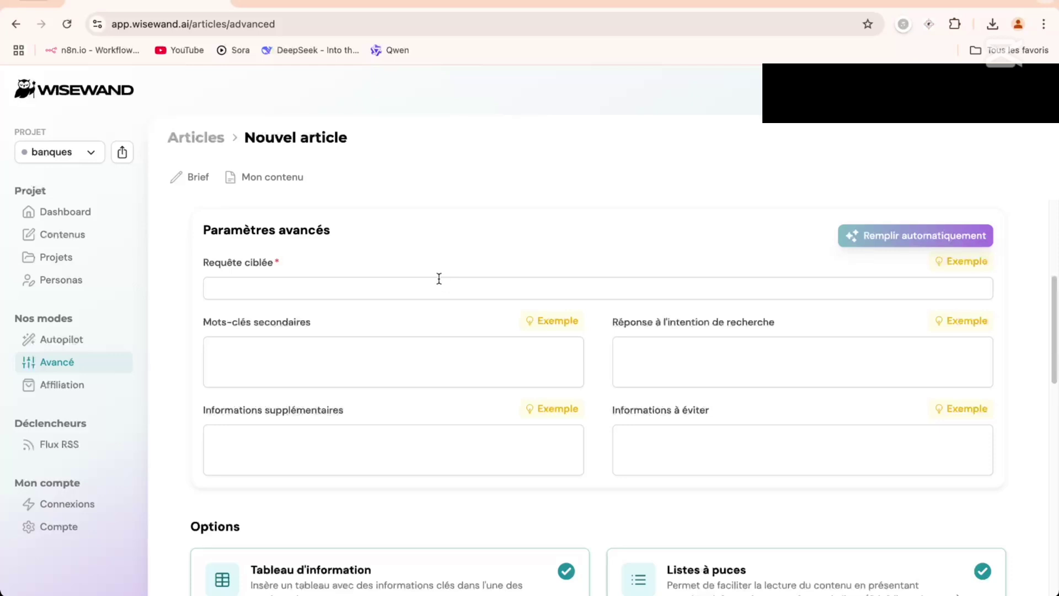
scroll(439, 278, down, 4)
scroll(438, 279, down, 3)
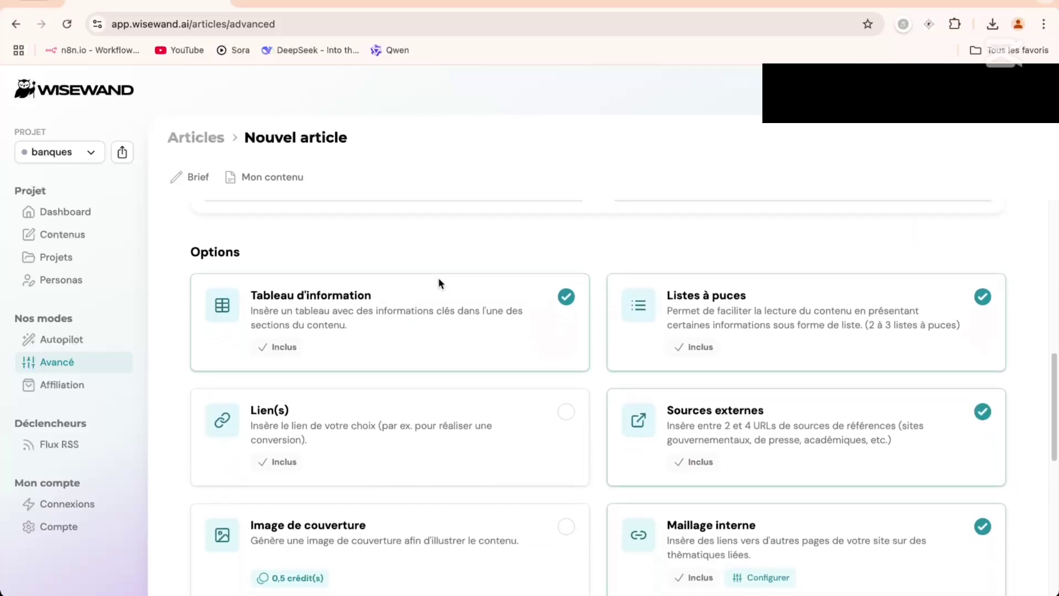
scroll(508, 301, up, 7)
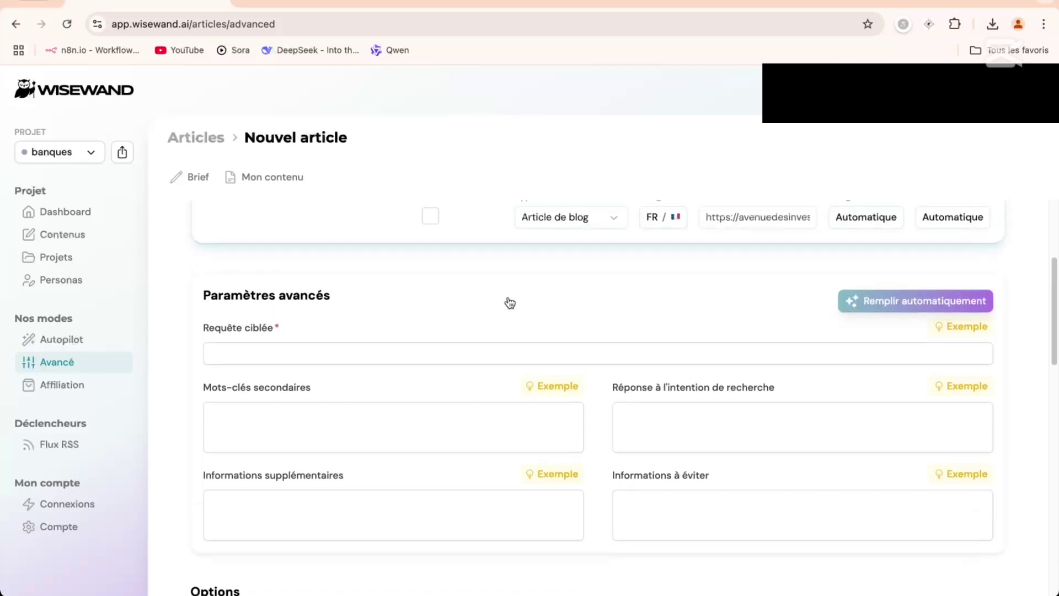
scroll(508, 301, down, 2)
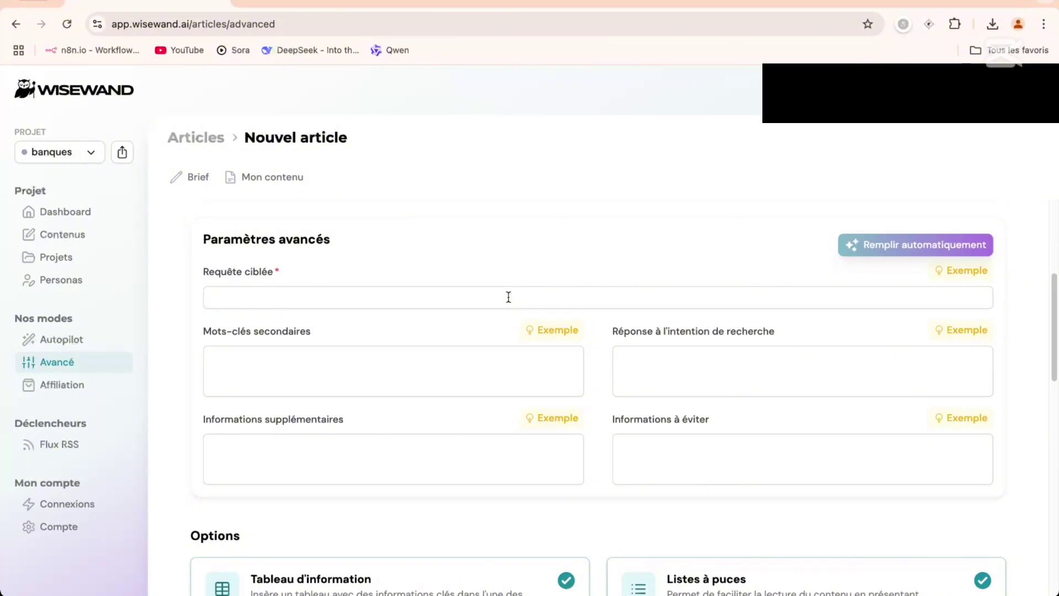
scroll(509, 298, up, 5)
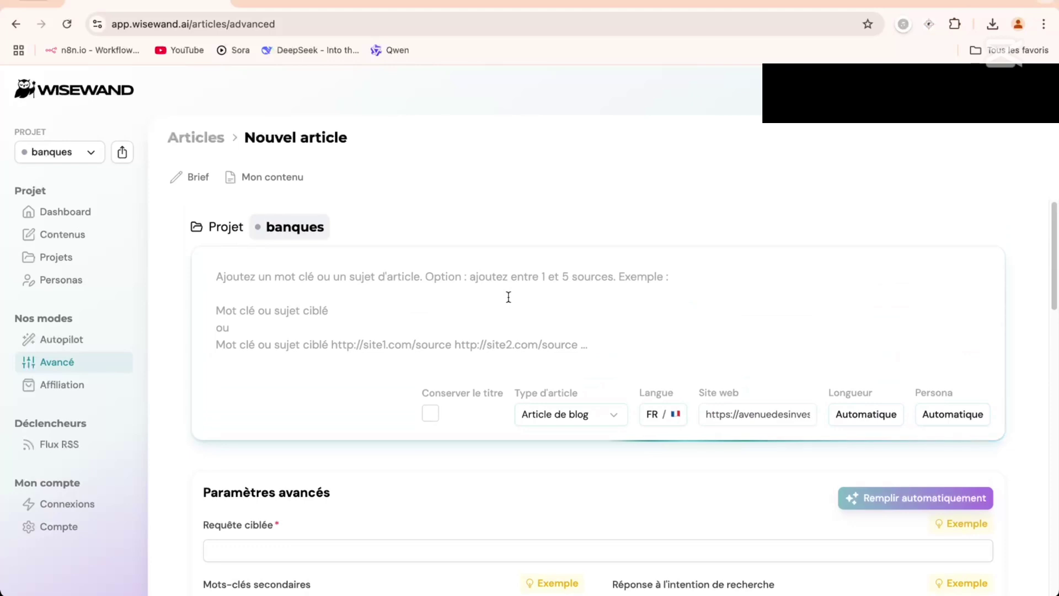
Look through the empty Avancé form again, from the subject field and advanced parameters to the available options
scroll(508, 298, down, 1)
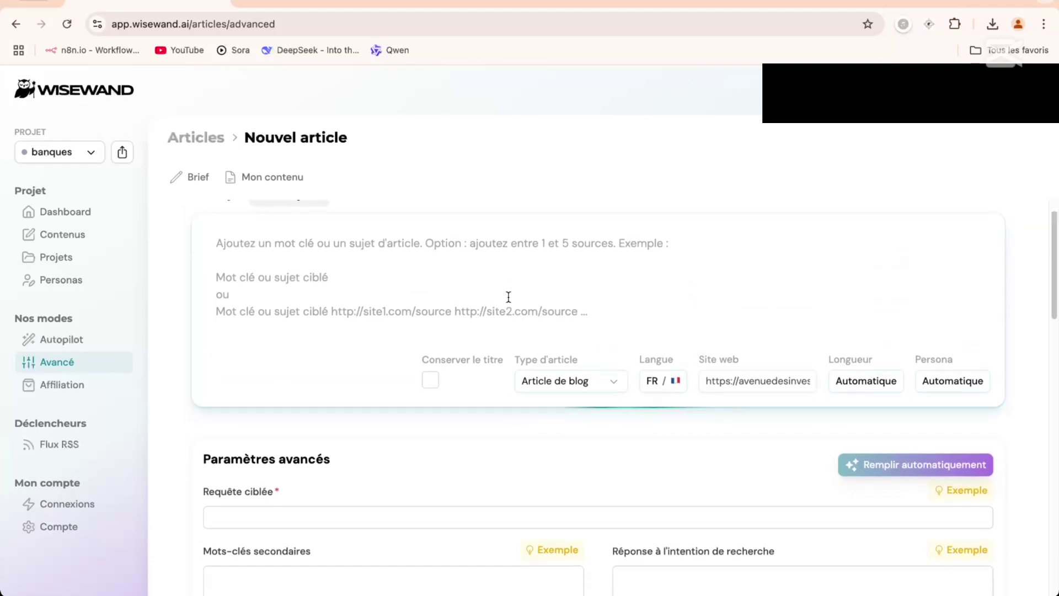
scroll(508, 297, down, 5)
scroll(508, 298, down, 8)
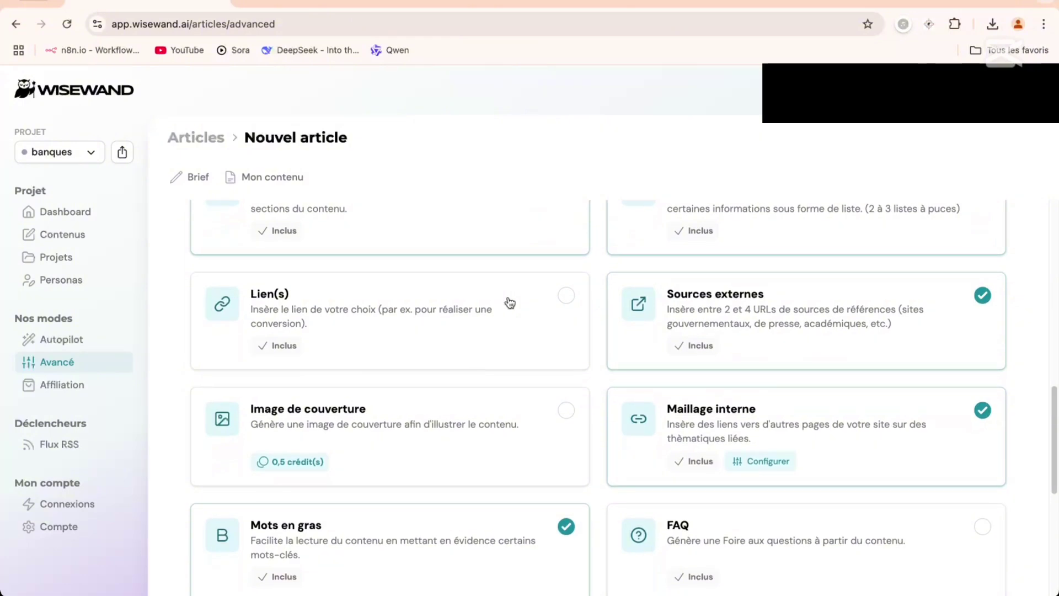
scroll(508, 300, down, 6)
scroll(508, 301, up, 15)
scroll(508, 301, up, 3)
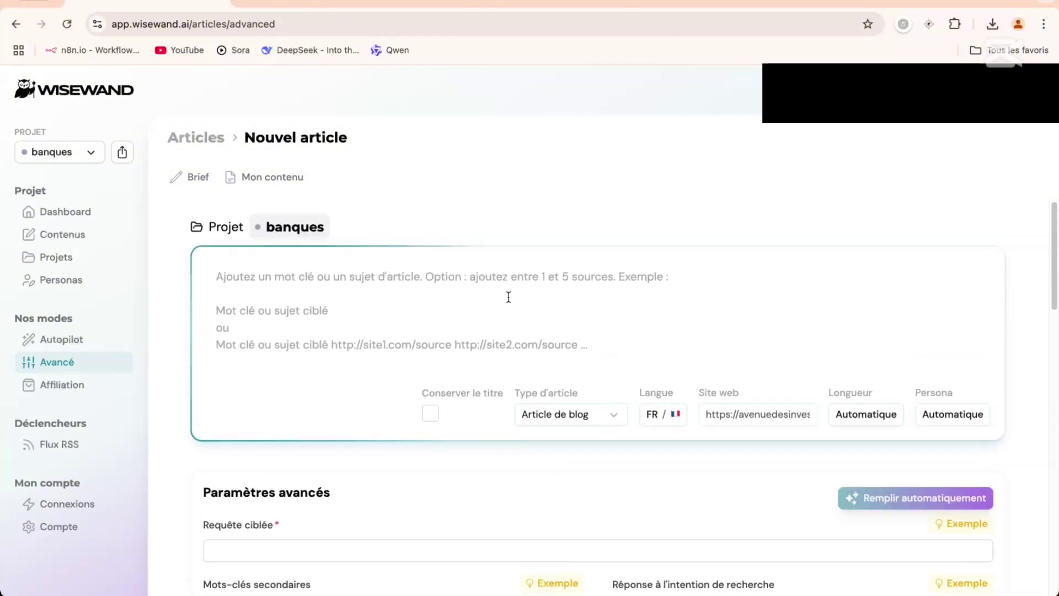
scroll(508, 297, down, 1)
scroll(508, 297, down, 4)
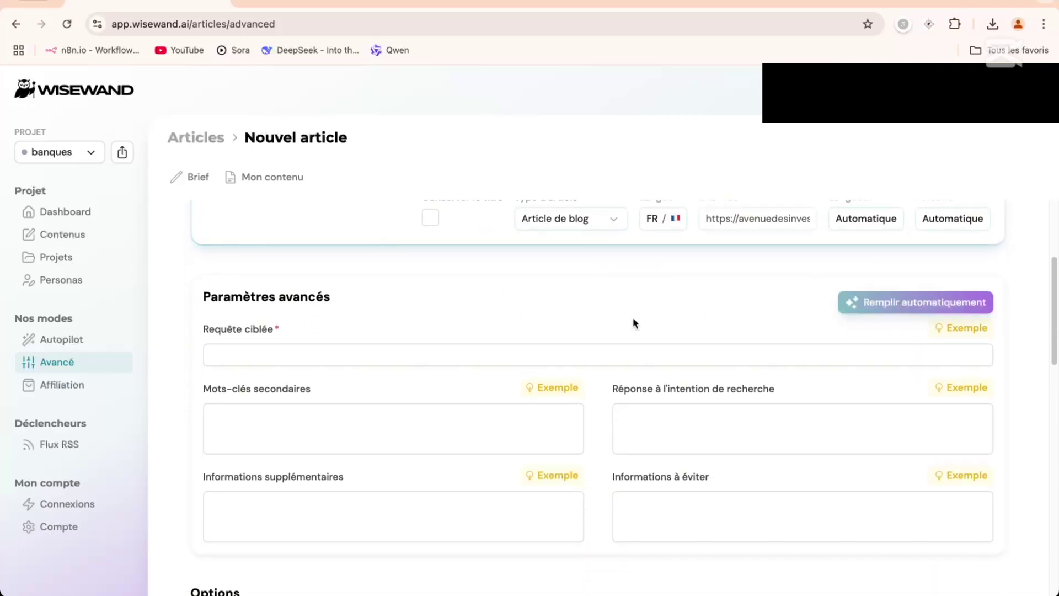
scroll(508, 349, up, 4)
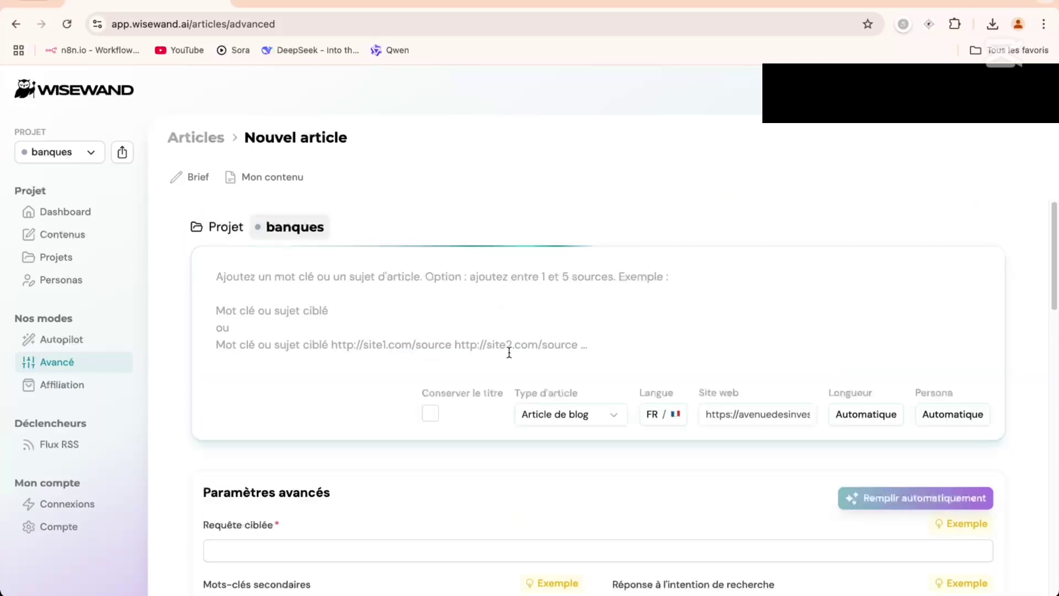
Enter "meilleure carte bancaire" as the article subject and set the article type to Article d'actualité
click(263, 284)
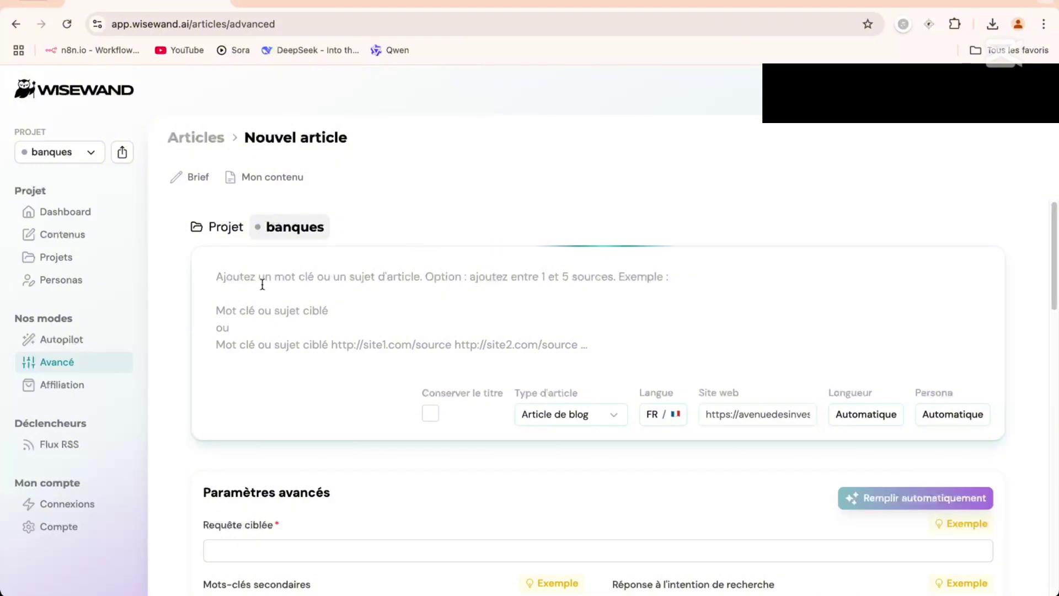
text(meilleur)
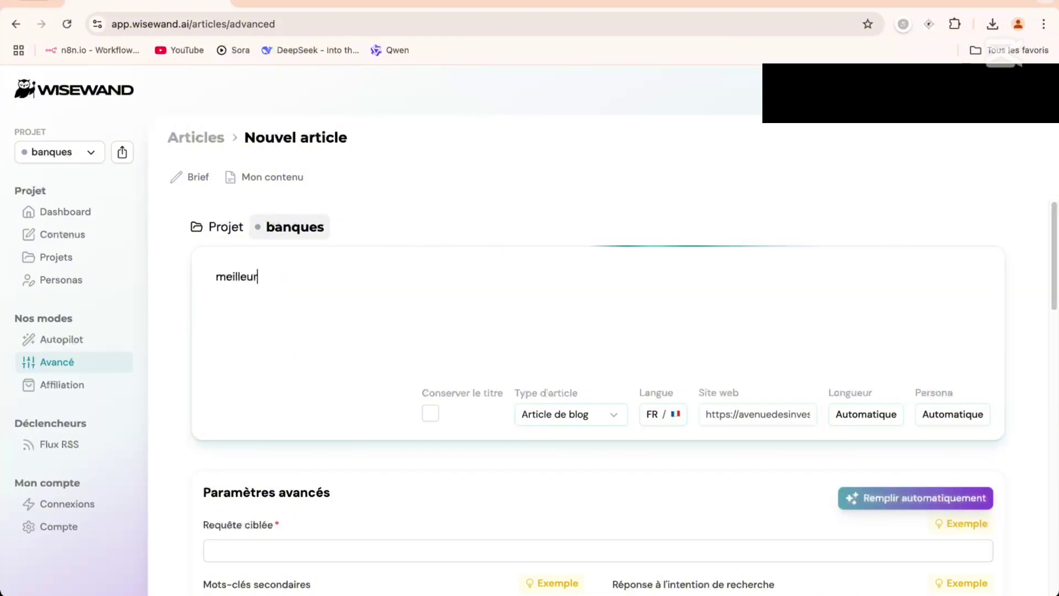
text(e carte )
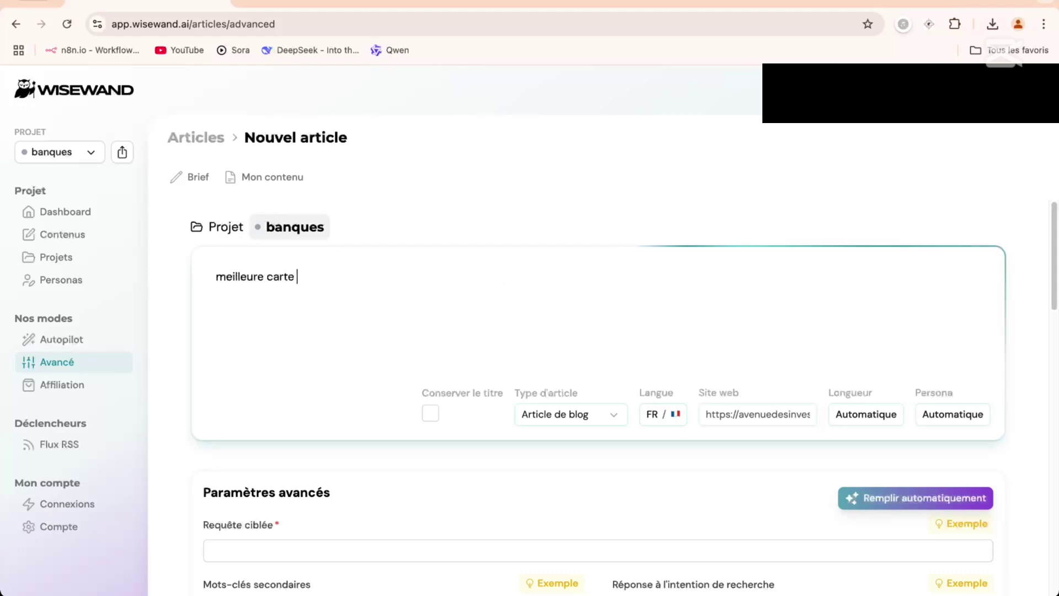
text(bancaire)
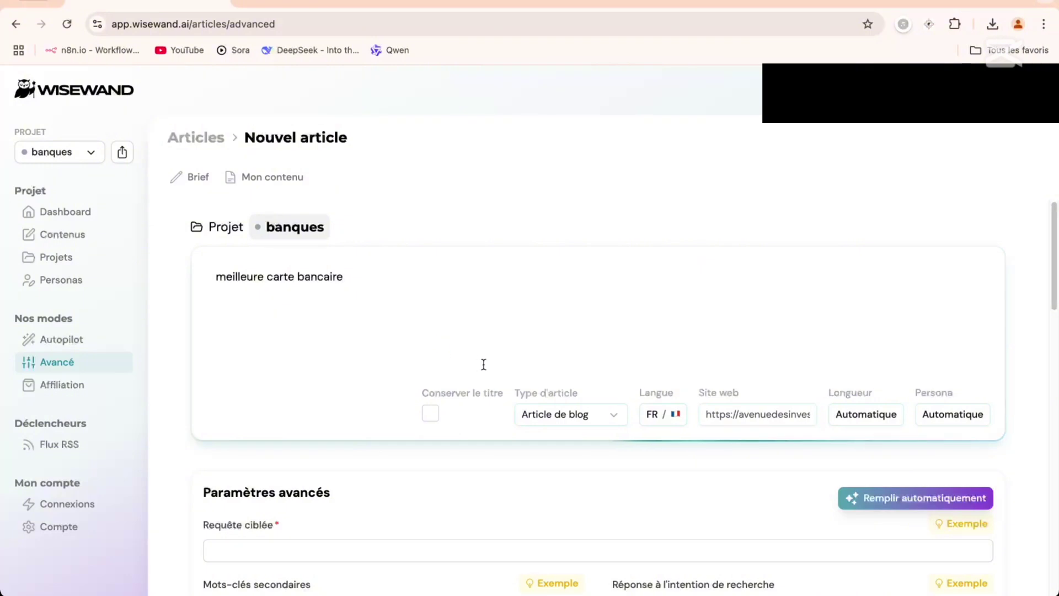
click(551, 416)
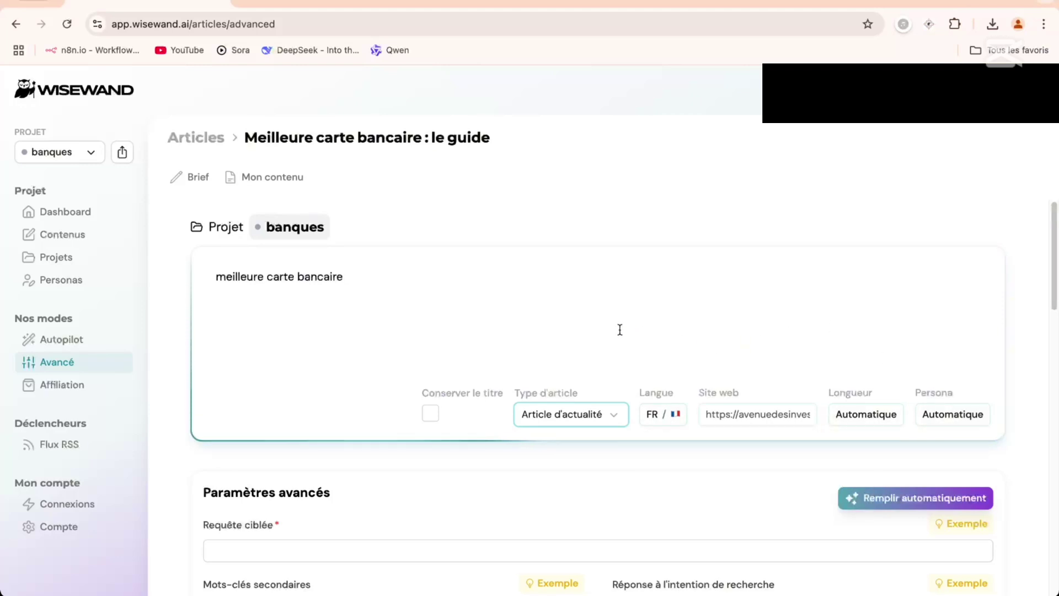
Have the advanced parameters filled in automatically for the entered subject
scroll(620, 329, down, 3)
scroll(620, 329, down, 2)
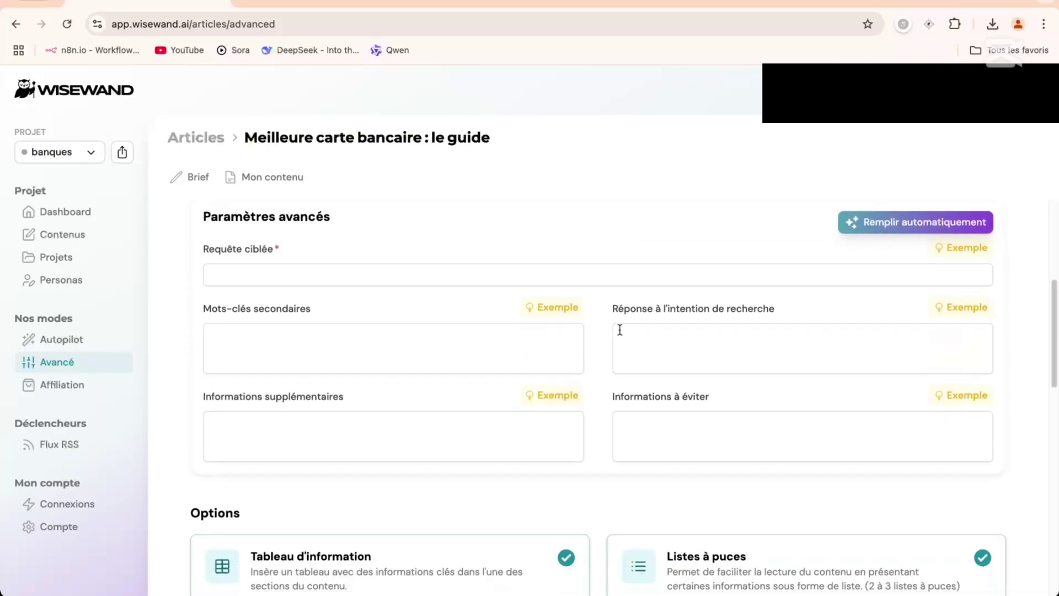
click(577, 276)
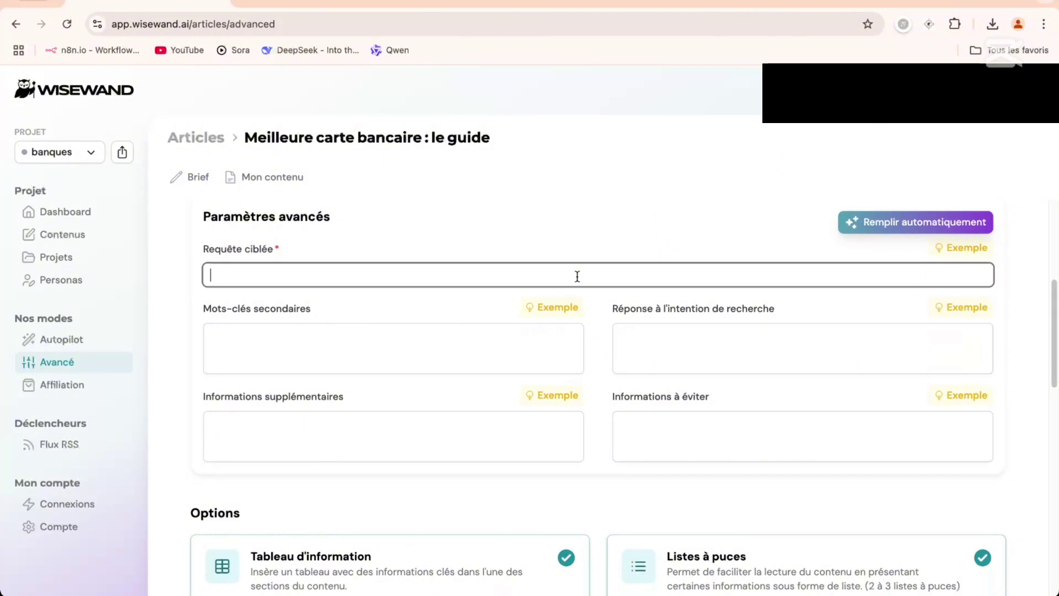
click(667, 356)
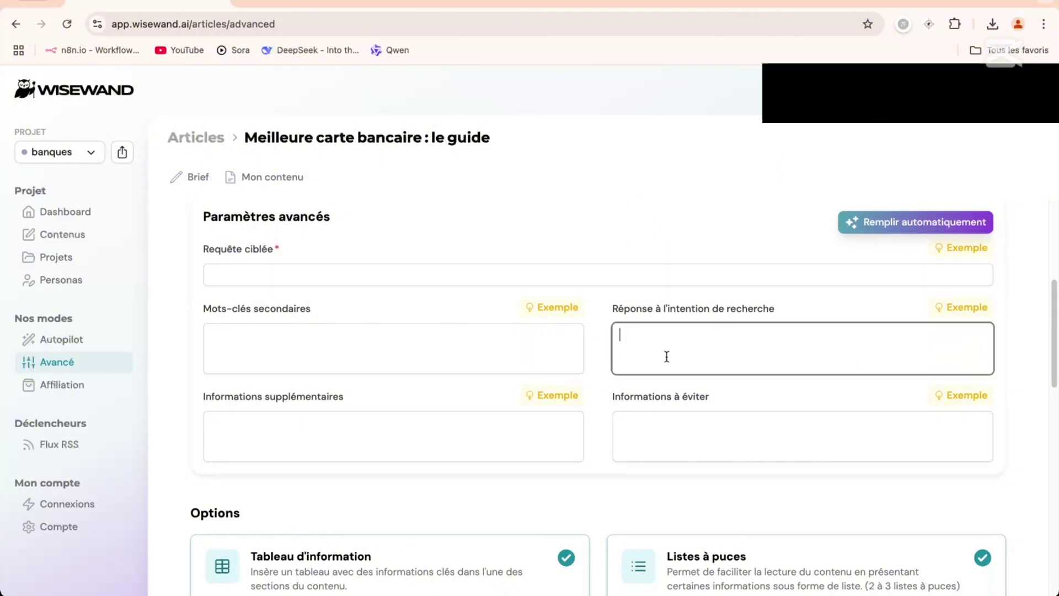
click(676, 440)
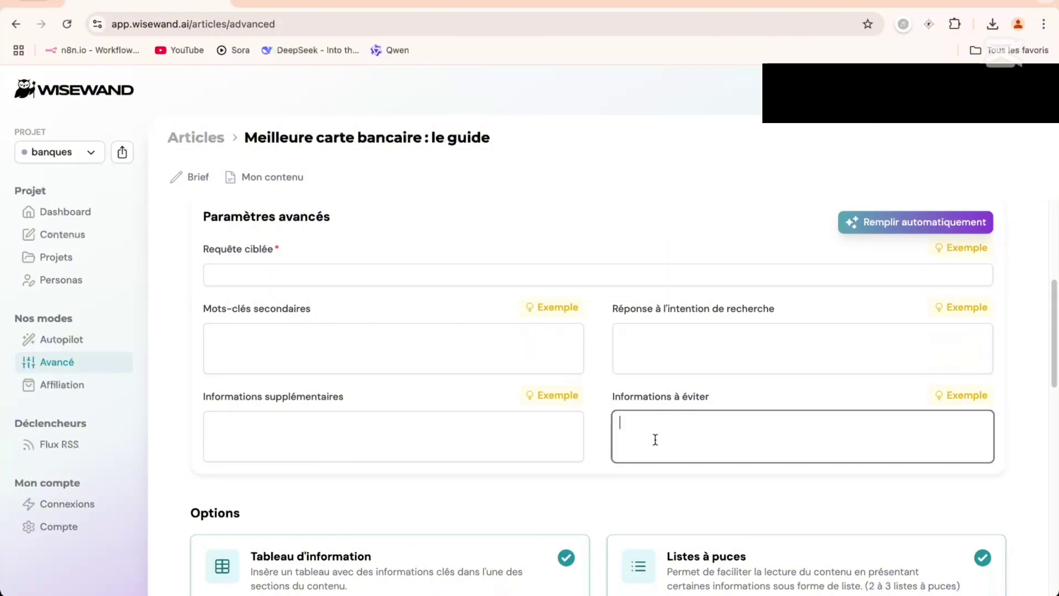
click(879, 224)
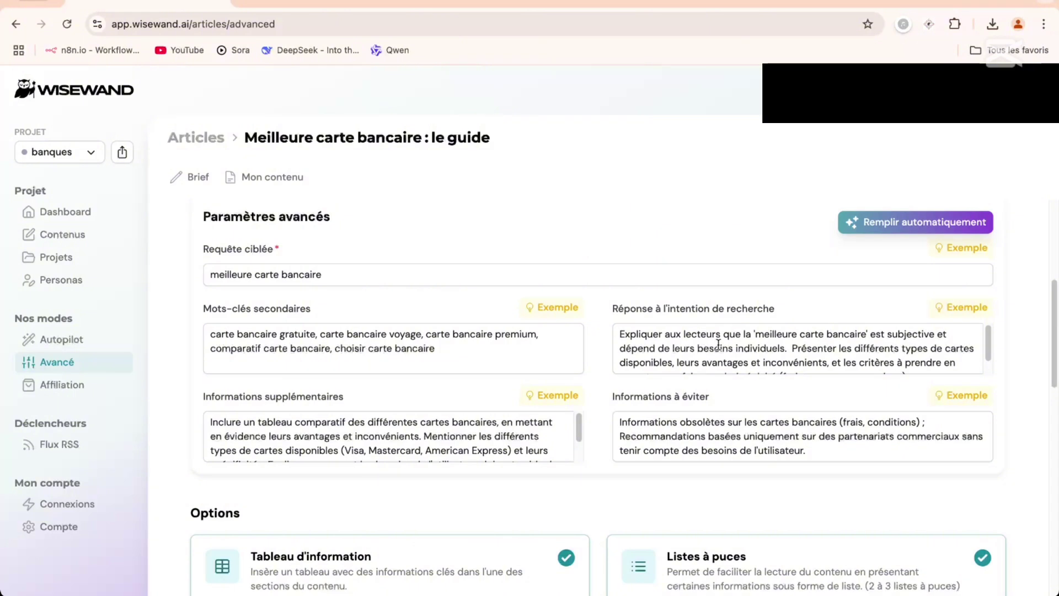
Review the generated secondary keywords, search intent response, additional information and information to avoid, and recheck the article brief
scroll(719, 344, down, 1)
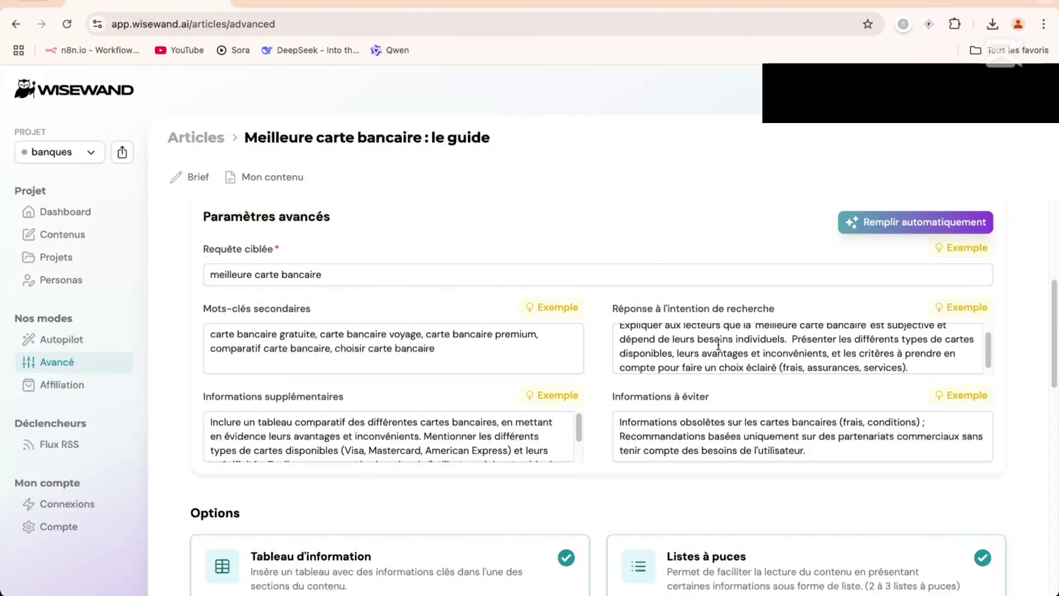
scroll(718, 345, down, 1)
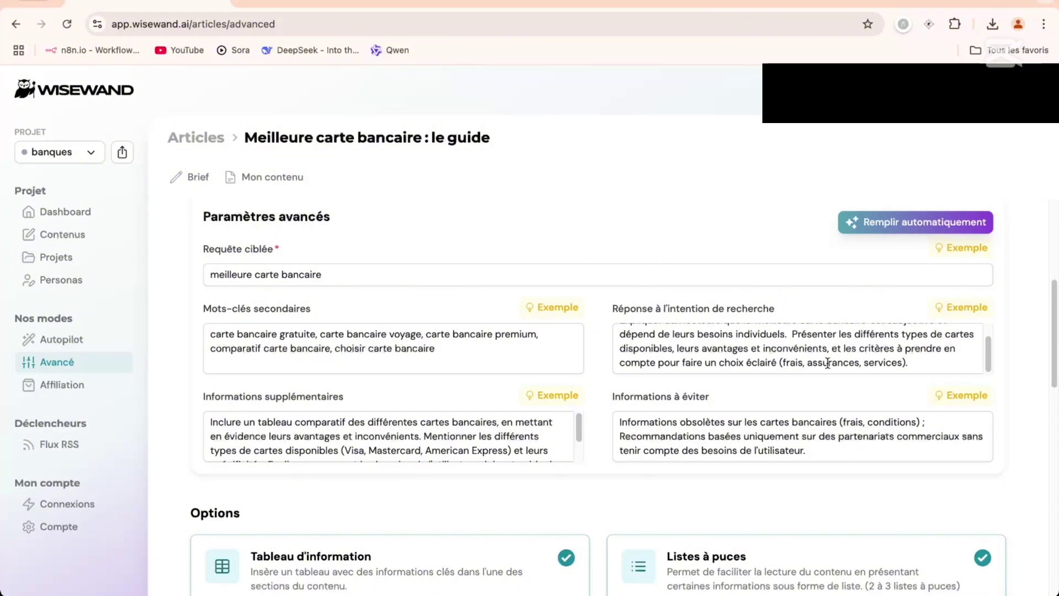
scroll(749, 371, down, 2)
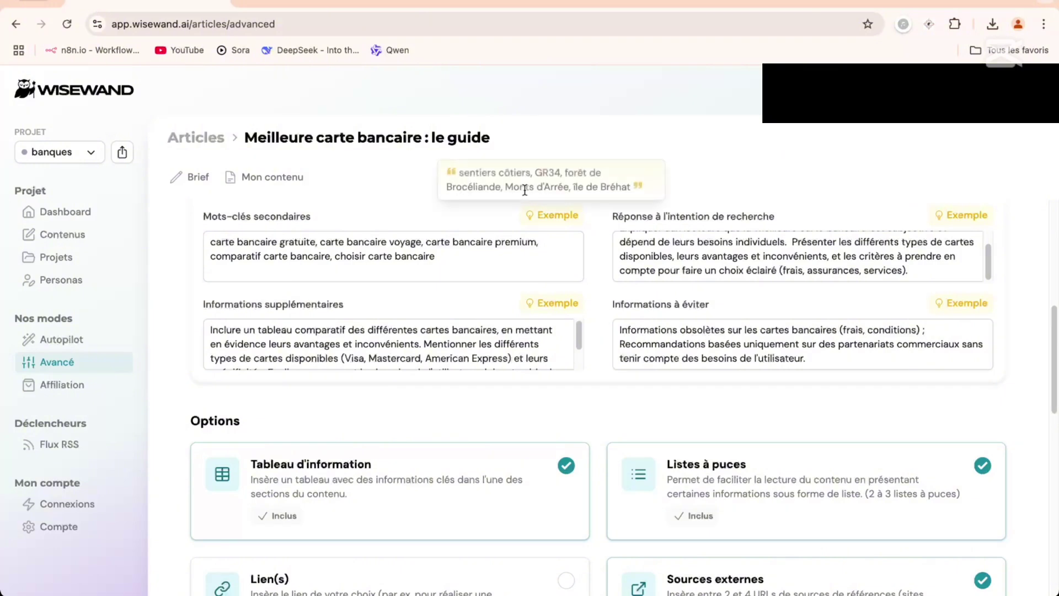
scroll(687, 164, up, 1)
scroll(662, 170, down, 1)
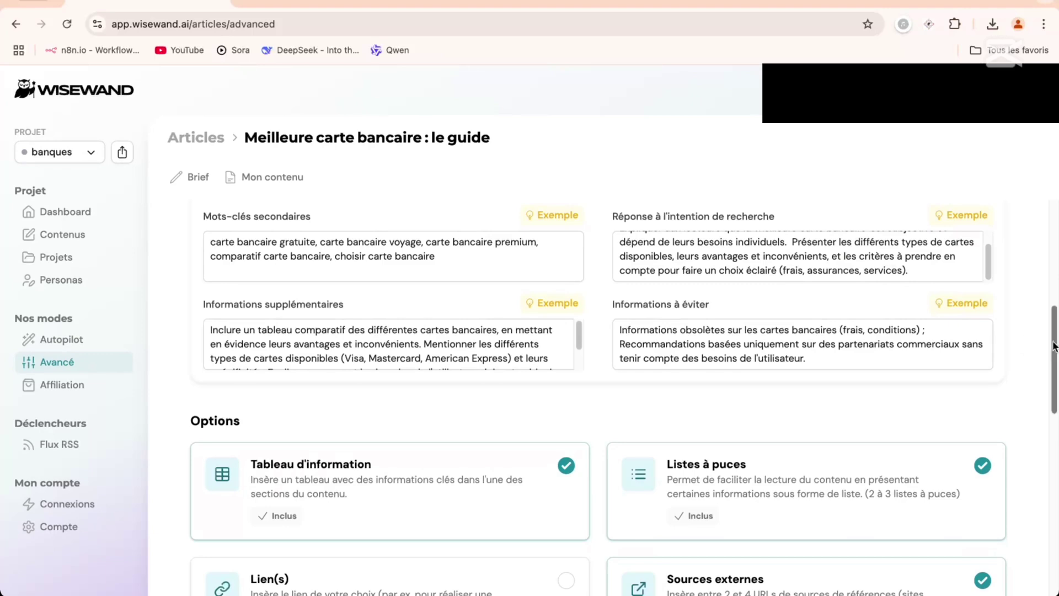
drag(1045, 342, 1020, 362)
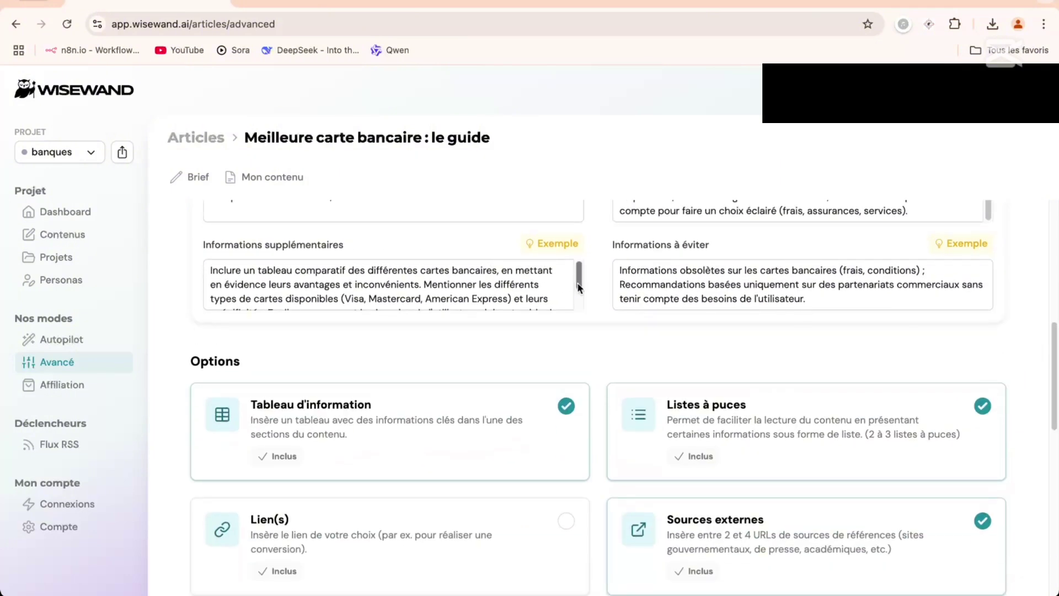
drag(580, 282, 579, 310)
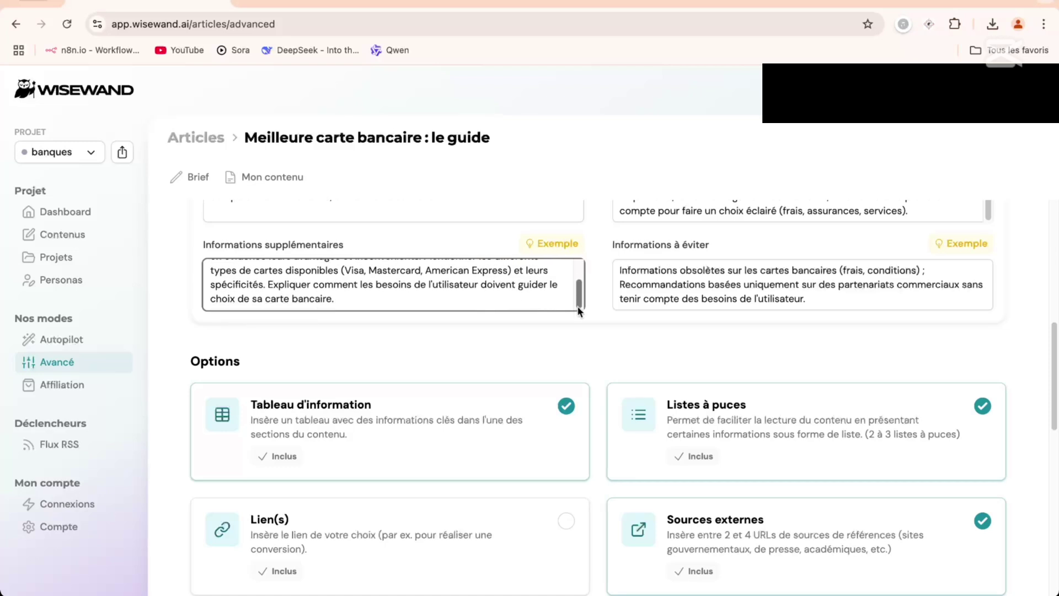
scroll(576, 345, up, 6)
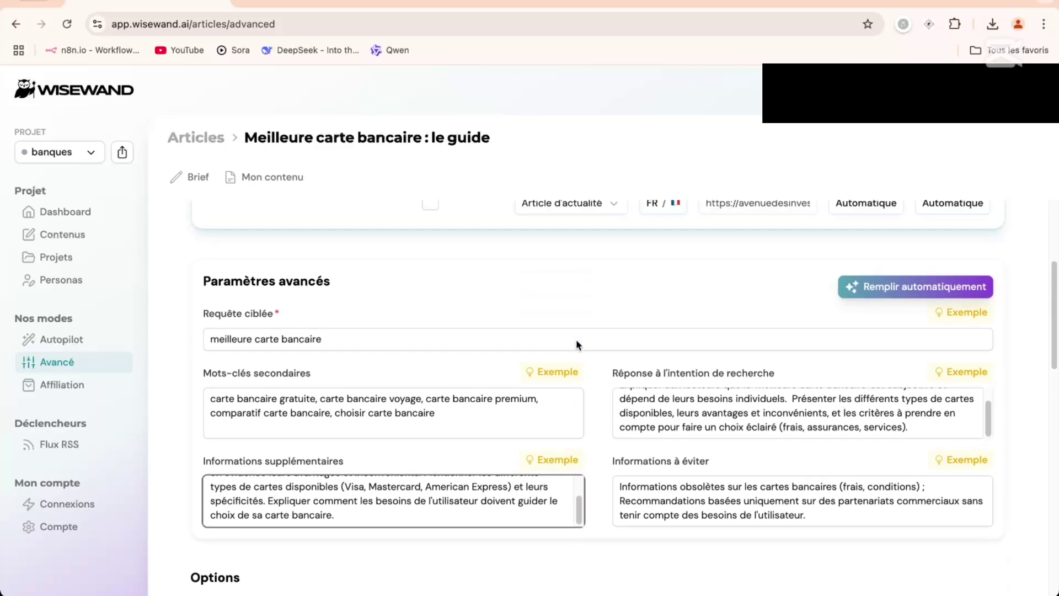
scroll(578, 346, up, 1)
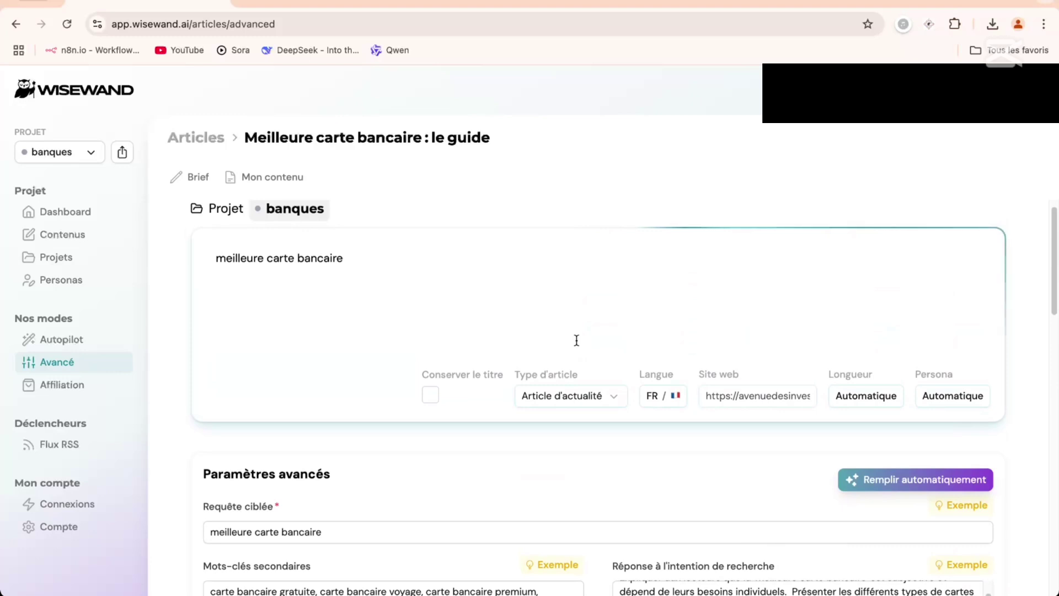
scroll(577, 340, down, 1)
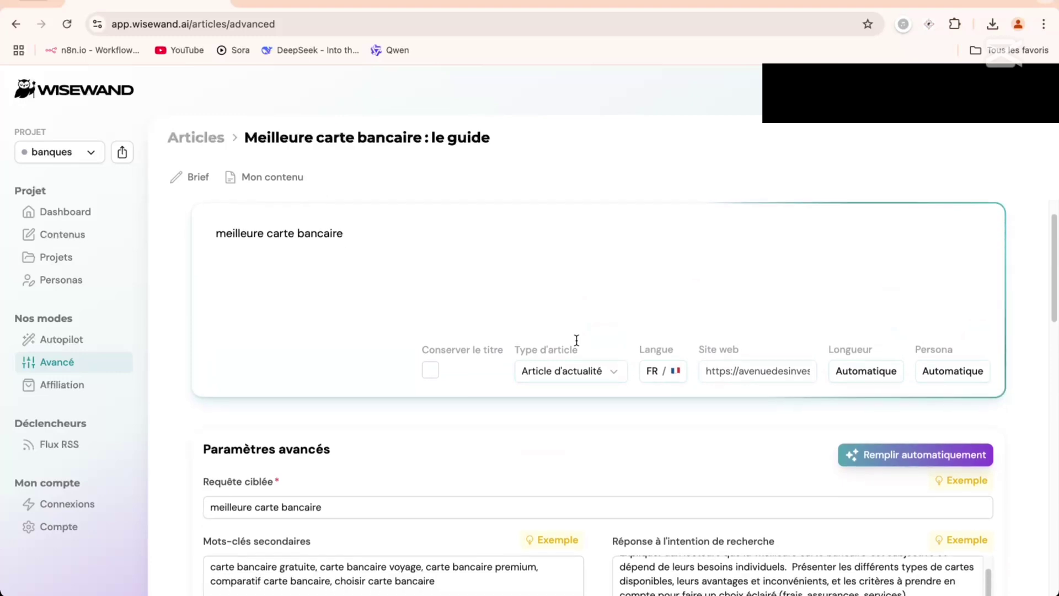
scroll(576, 341, up, 2)
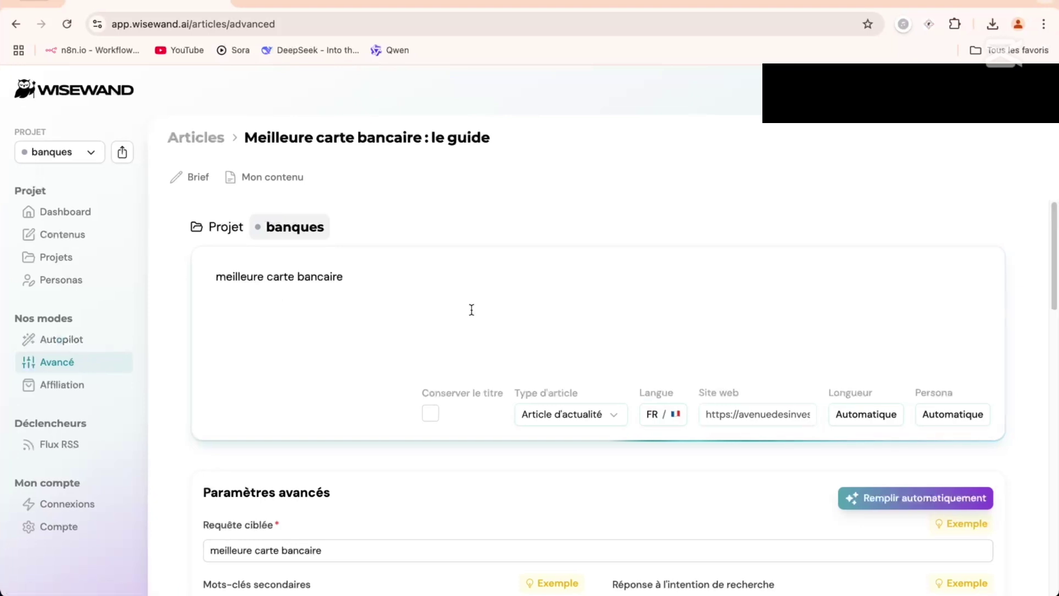
Examine the article options, including Lien(s), Image de couverture, Maillage interne, FAQ, Audio, Publication sur WordPress and Réseaux sociaux
scroll(472, 310, down, 1)
scroll(471, 310, down, 1)
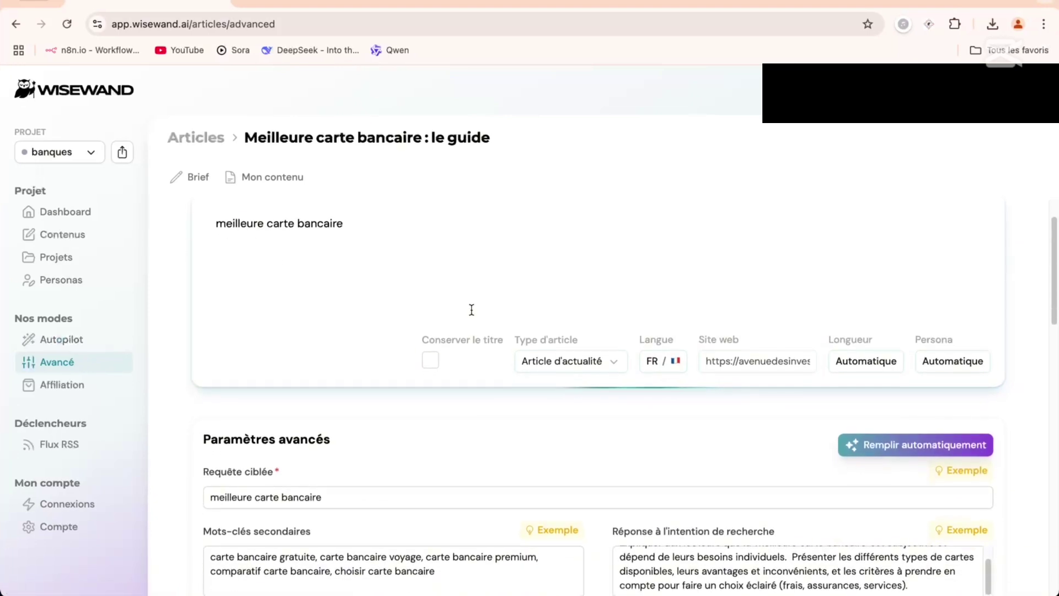
scroll(472, 310, down, 10)
scroll(472, 310, down, 5)
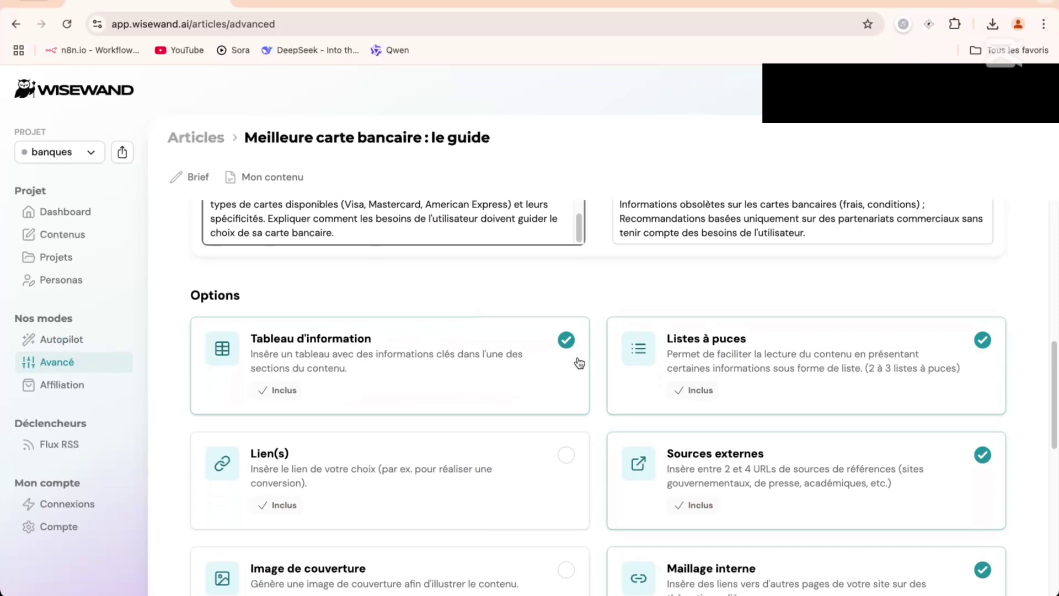
scroll(577, 362, down, 4)
scroll(578, 363, down, 1)
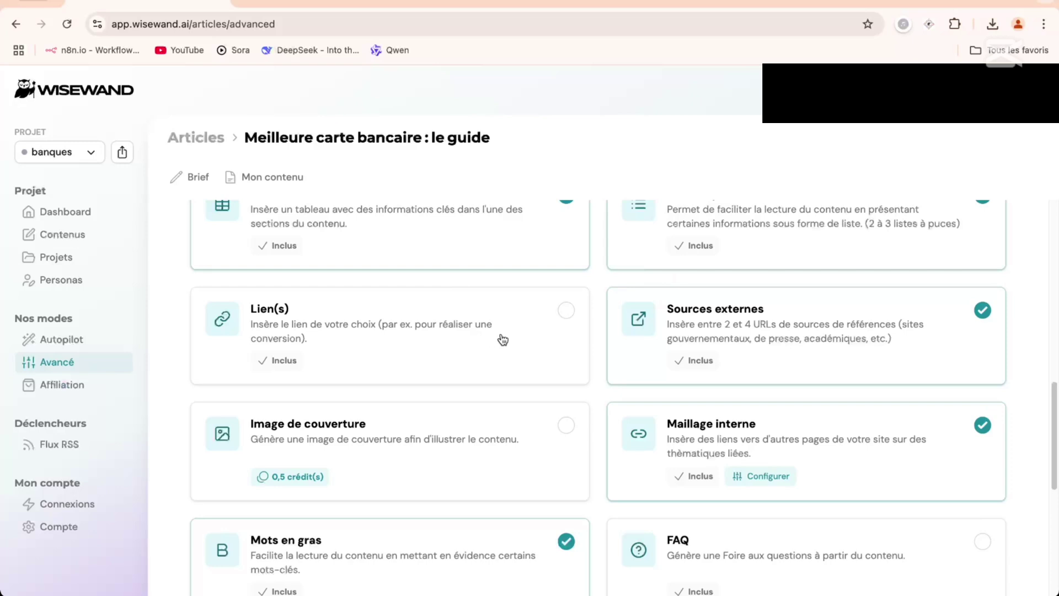
scroll(503, 340, down, 4)
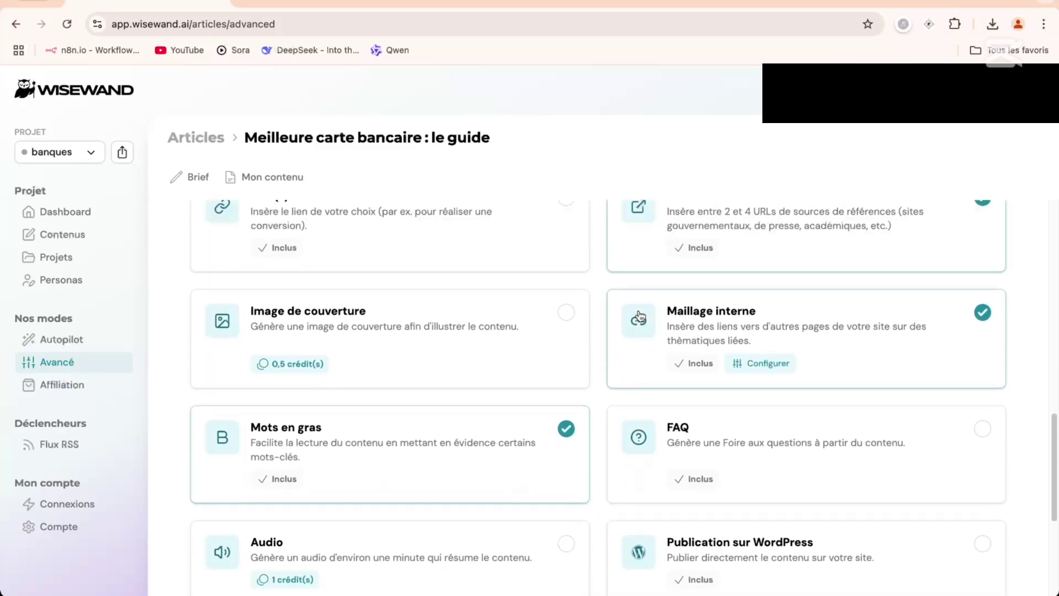
scroll(638, 316, up, 4)
scroll(639, 316, down, 5)
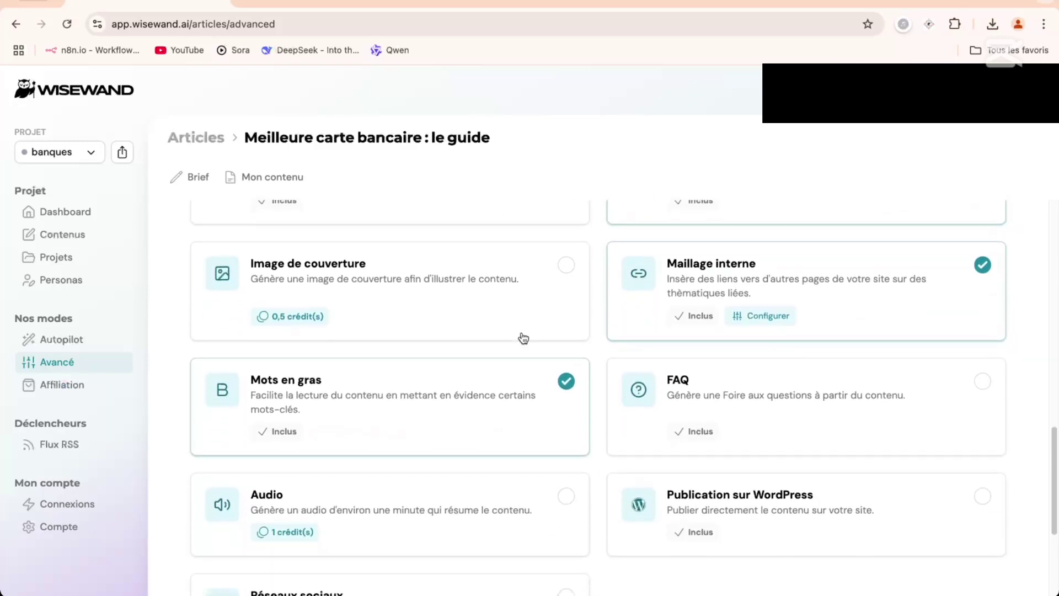
scroll(538, 359, down, 5)
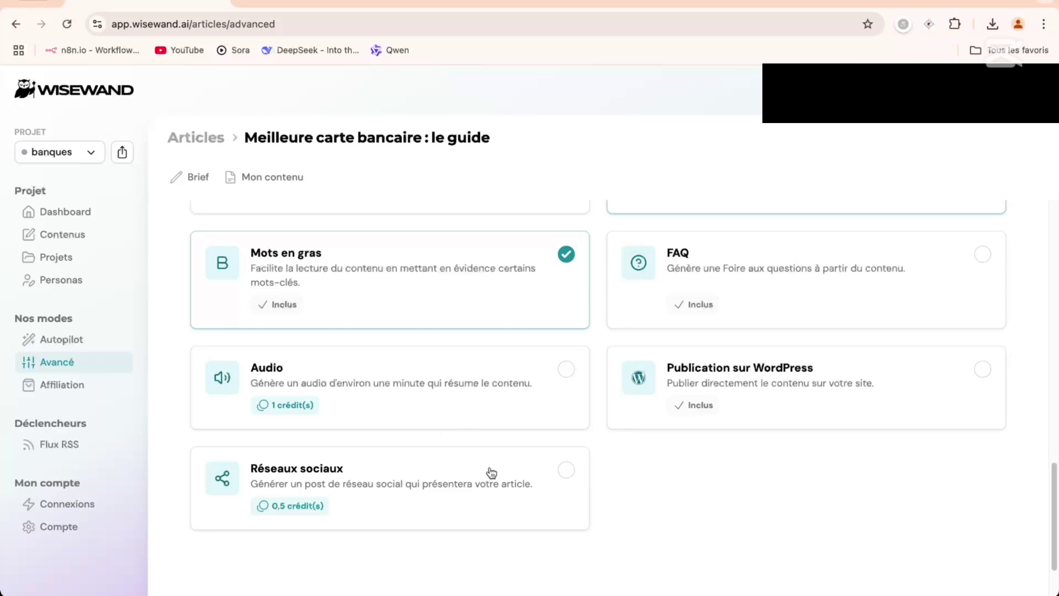
scroll(490, 472, up, 10)
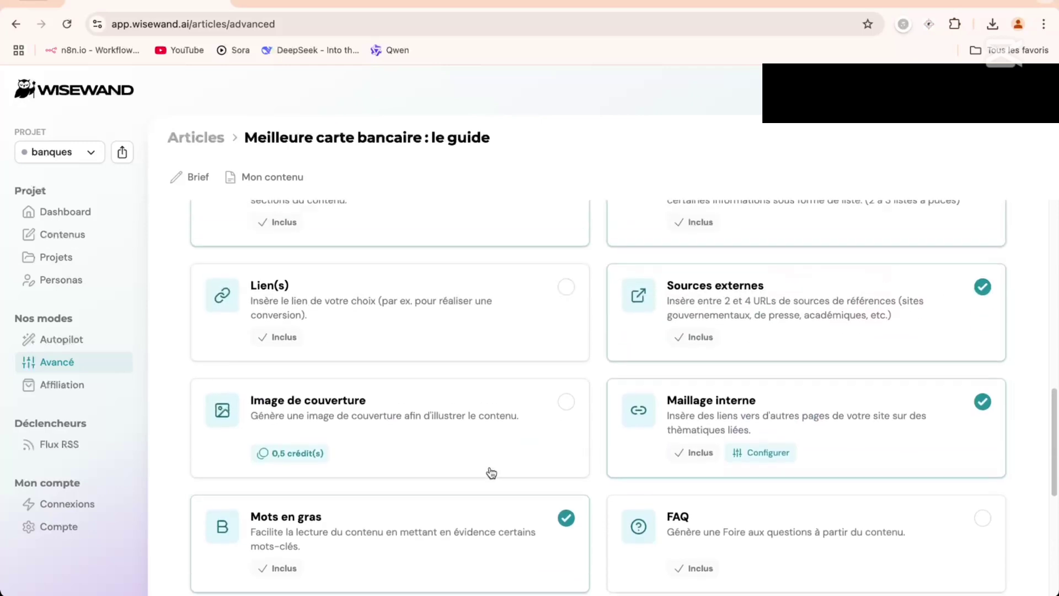
scroll(485, 395, down, 10)
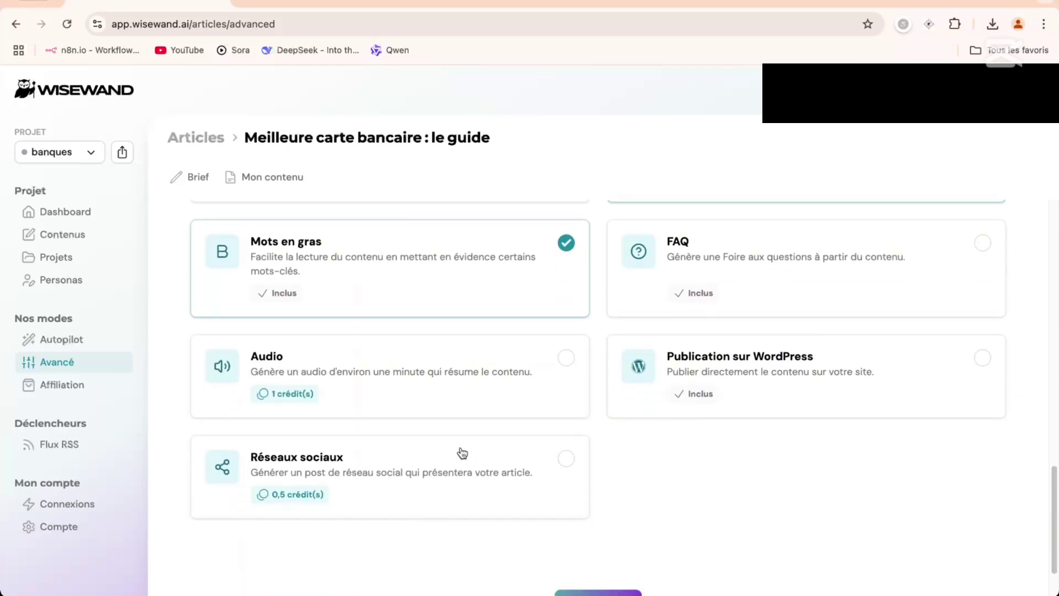
scroll(533, 369, up, 8)
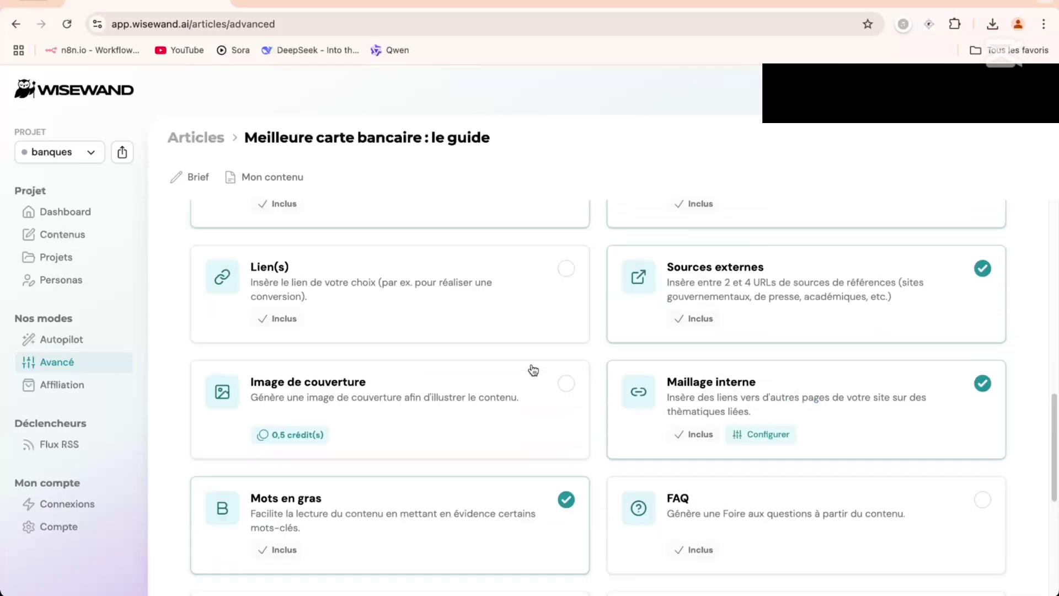
scroll(533, 370, up, 3)
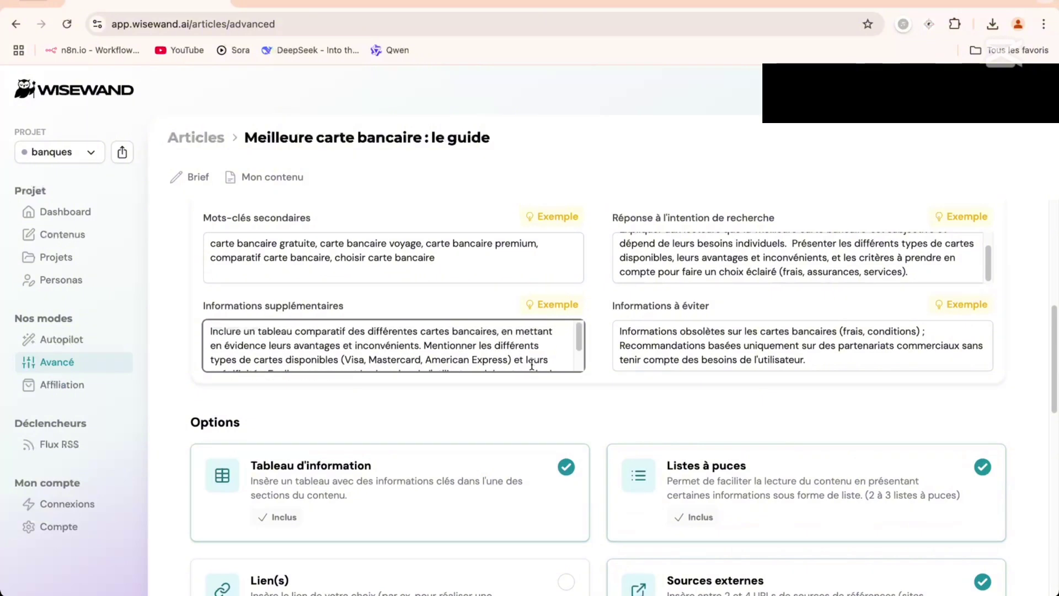
Recheck the "meilleure carte bancaire" brief, covering its article settings, advanced parameters, options and generation cost
scroll(533, 420, up, 7)
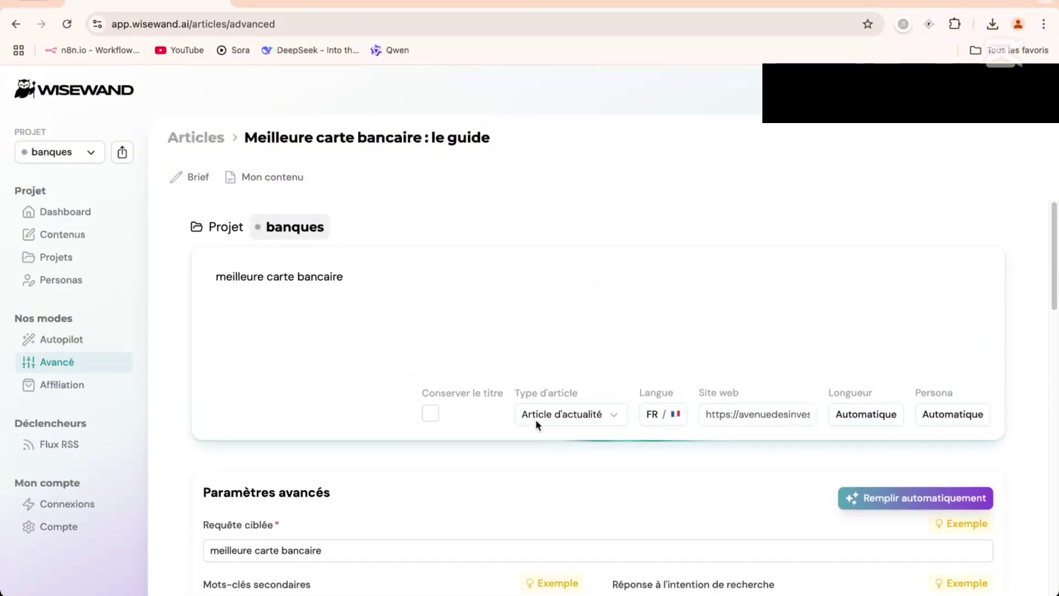
scroll(550, 303, down, 3)
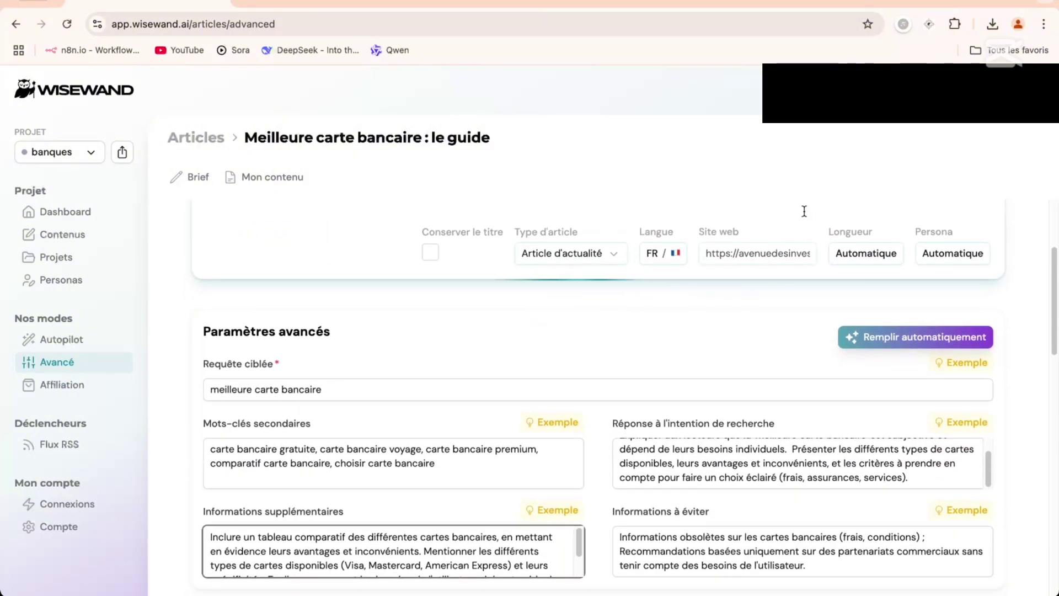
mouse_move(724, 274)
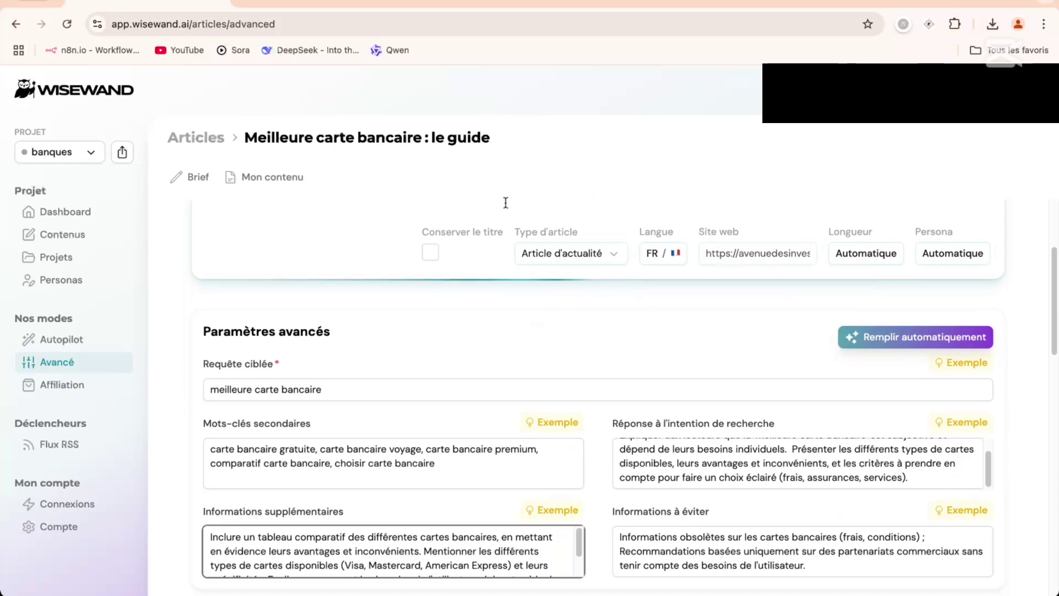
scroll(531, 347, down, 5)
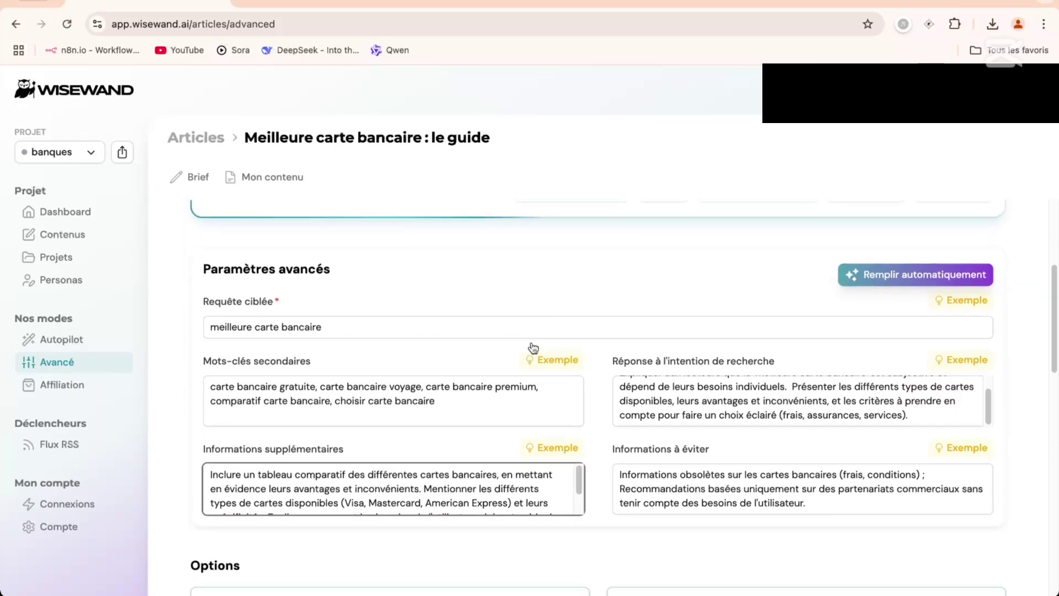
scroll(533, 347, down, 10)
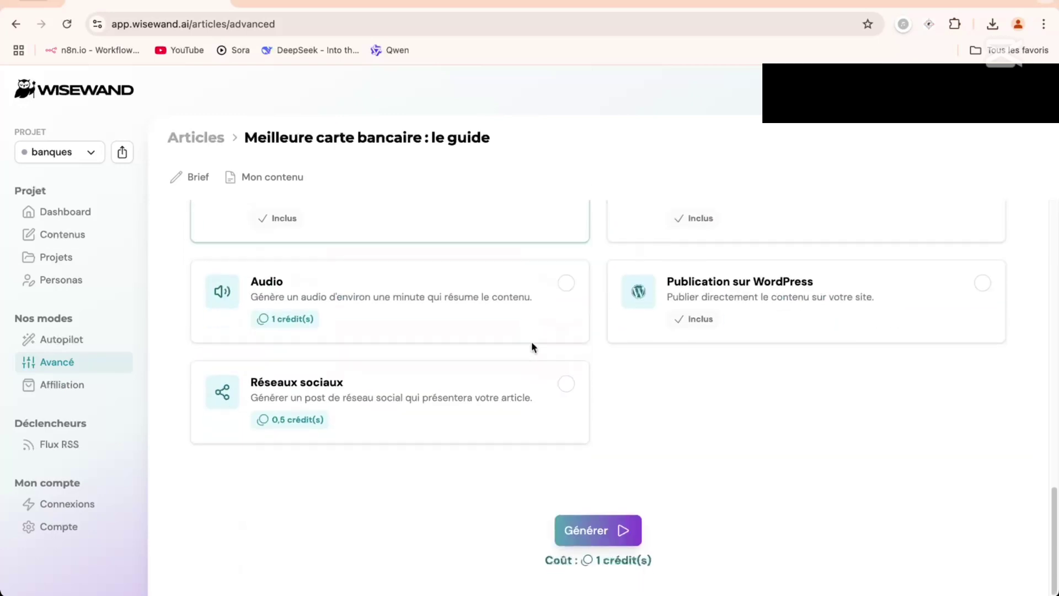
scroll(533, 348, up, 15)
scroll(533, 348, up, 4)
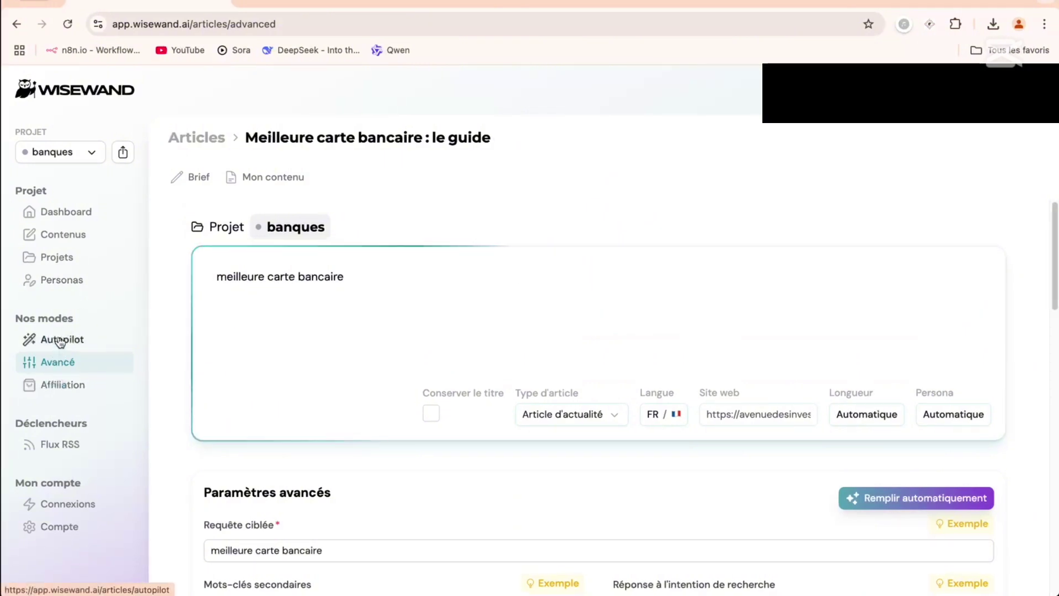
Open the finished "Fortuneo : Test & Avis 2025" article from the contents of the banques project
click(64, 234)
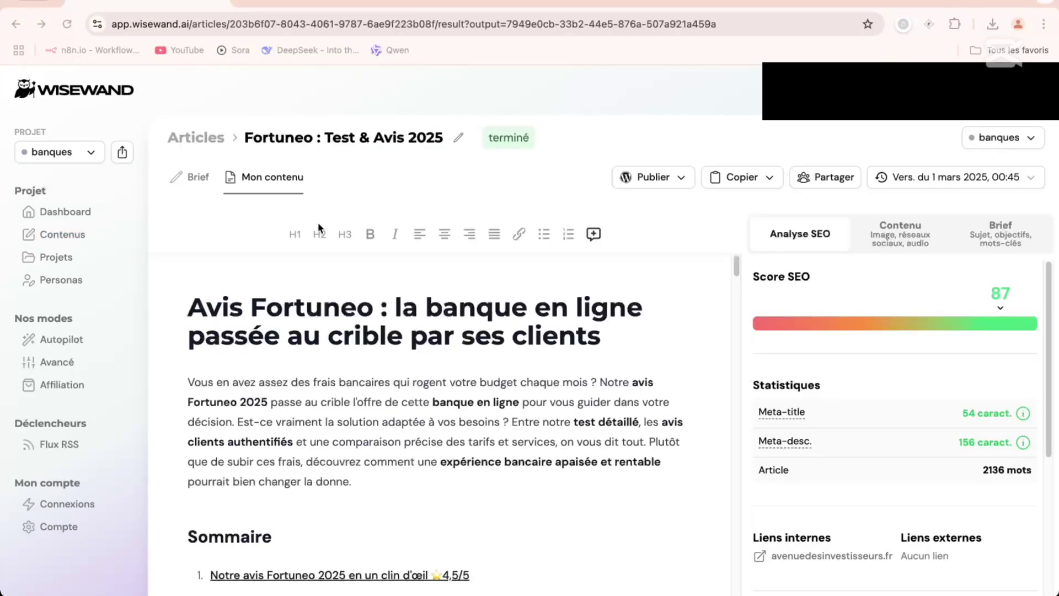
click(60, 234)
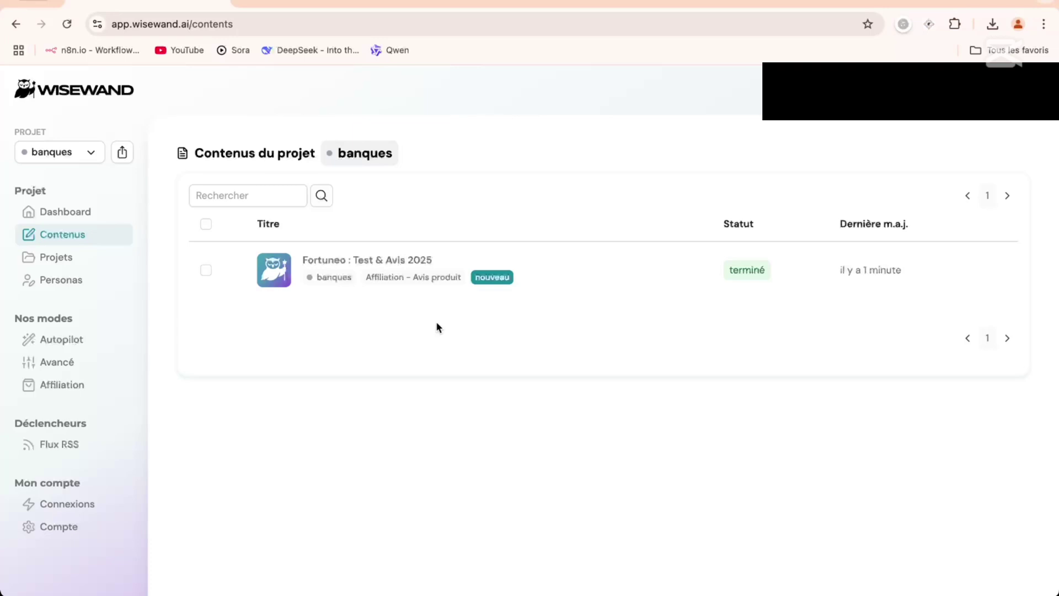
click(403, 270)
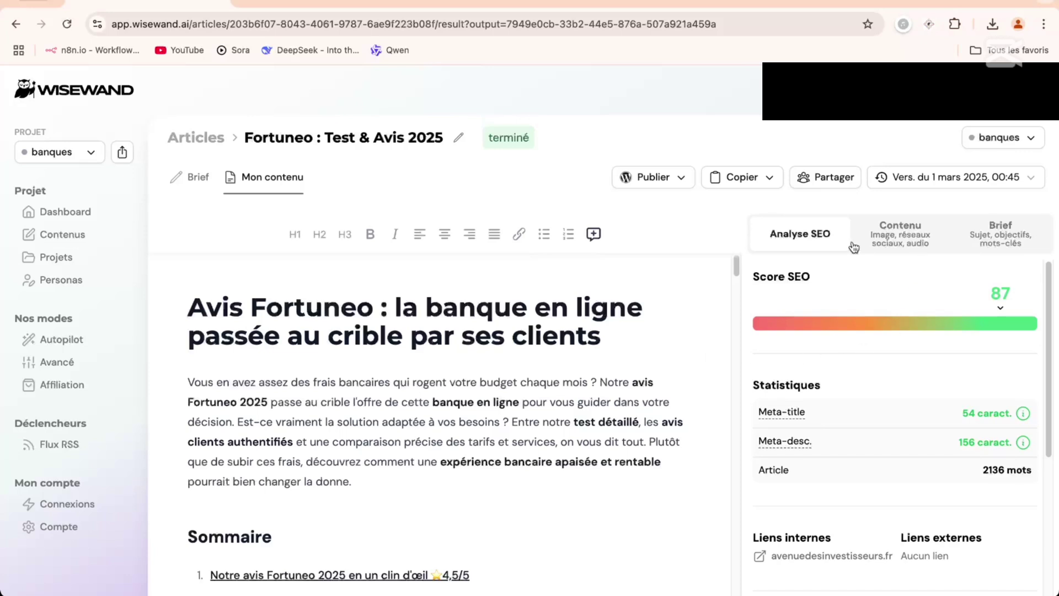
Examine the Fortuneo article's SEO analysis, including its statistics, internal and external links and keyword frequency
scroll(889, 338, down, 3)
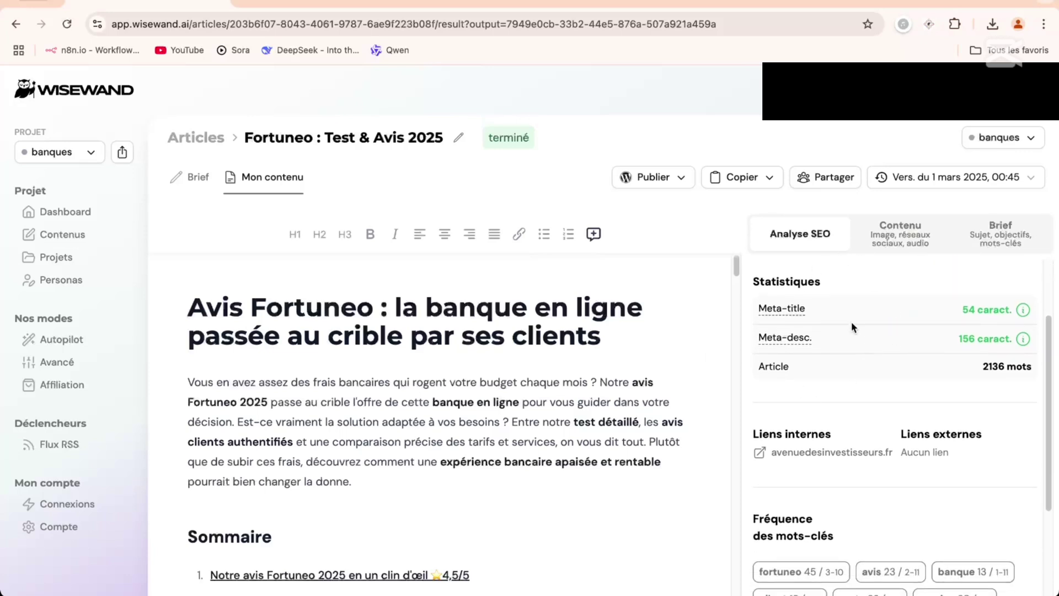
scroll(853, 326, down, 5)
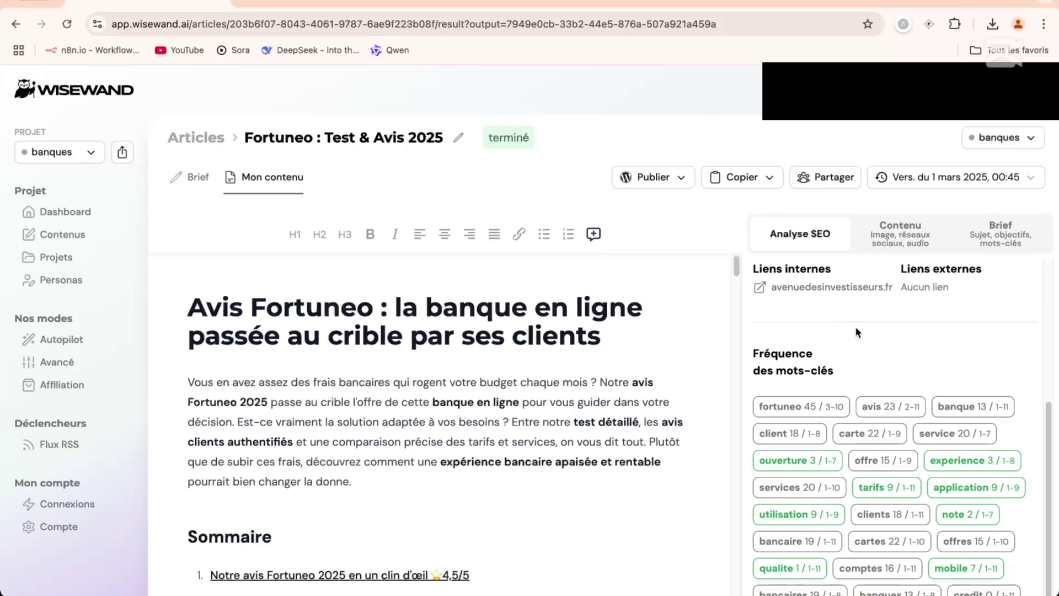
scroll(855, 331, up, 2)
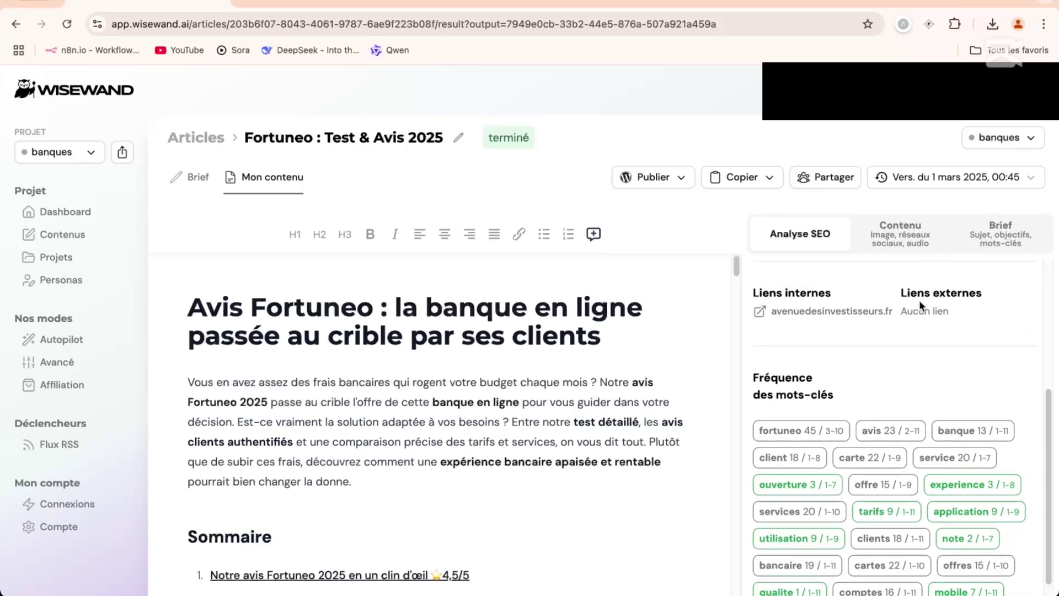
scroll(869, 368, down, 1)
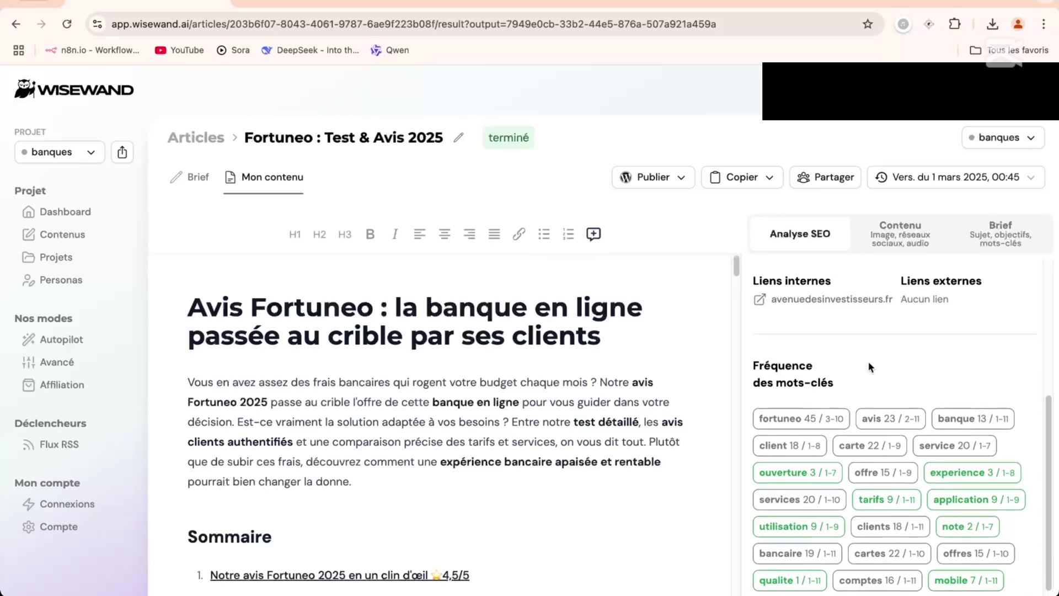
scroll(864, 345, down, 2)
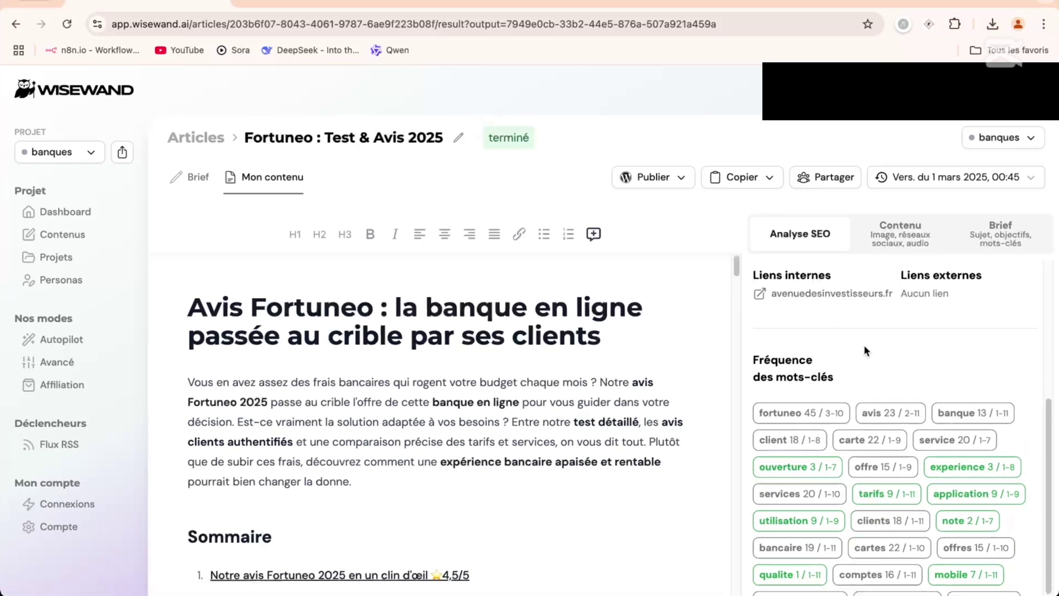
scroll(864, 345, down, 4)
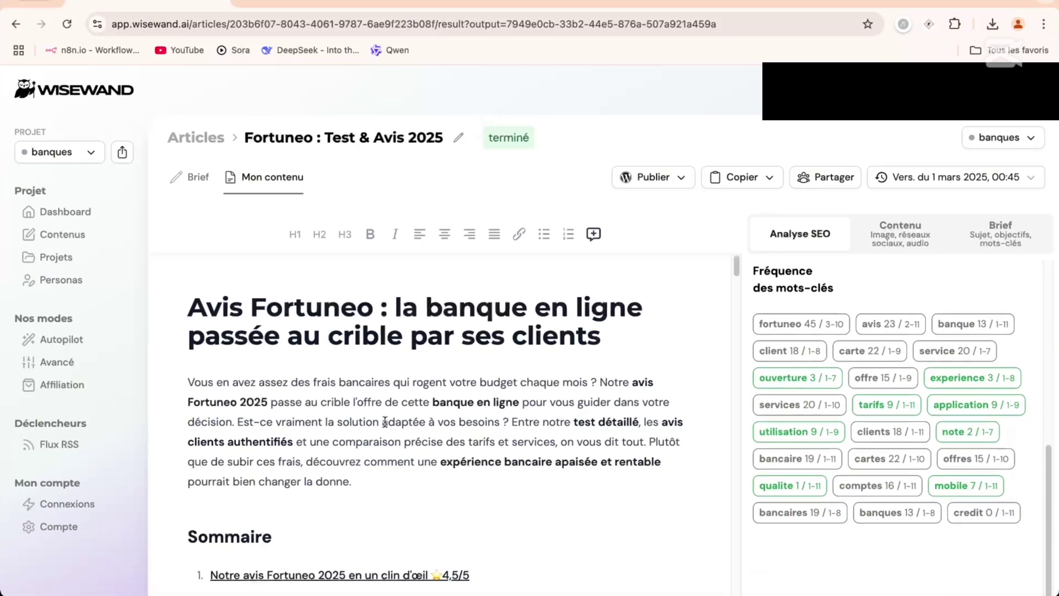
Read the Fortuneo article's title, introduction and Sommaire
scroll(389, 351, down, 2)
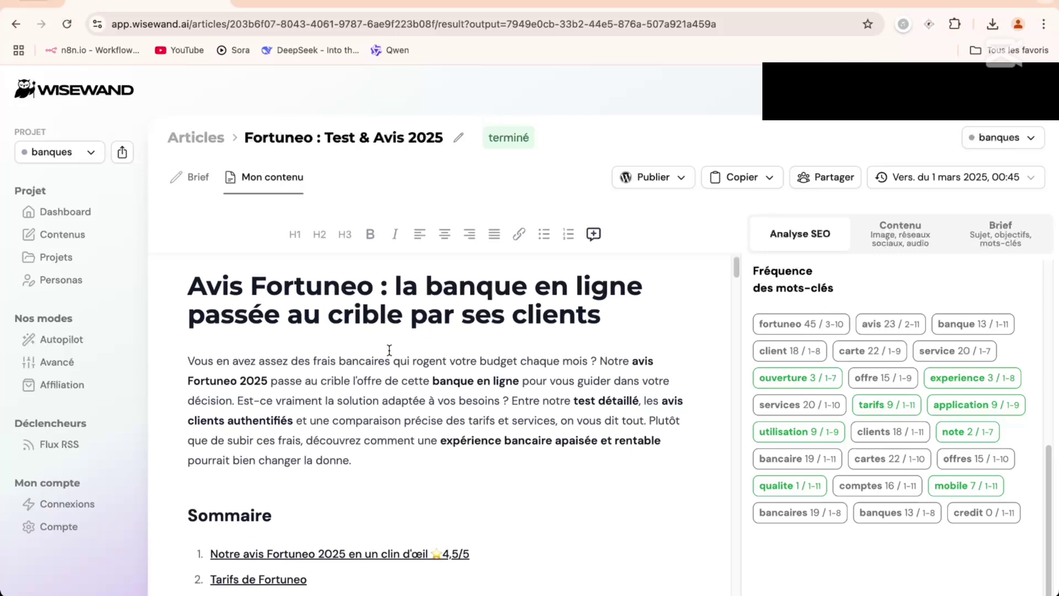
scroll(389, 350, down, 1)
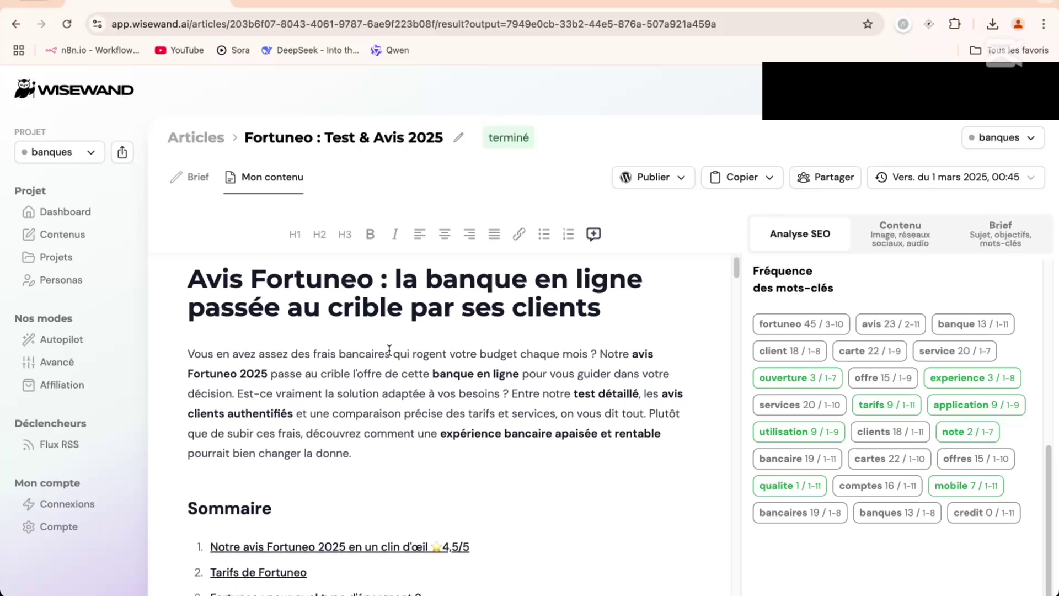
scroll(389, 351, down, 2)
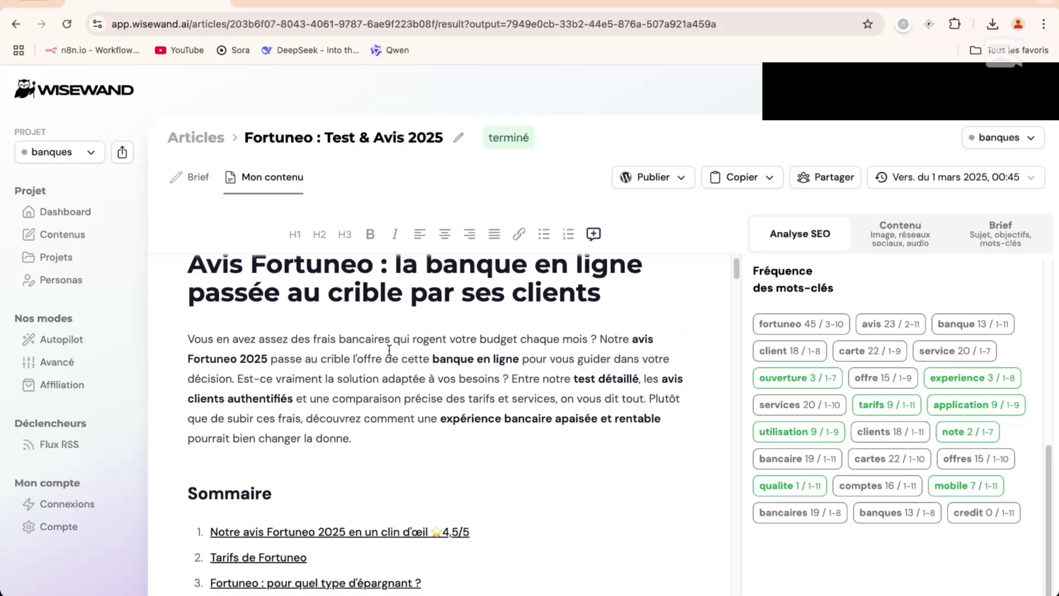
scroll(389, 351, up, 3)
scroll(389, 351, down, 1)
scroll(389, 351, down, 3)
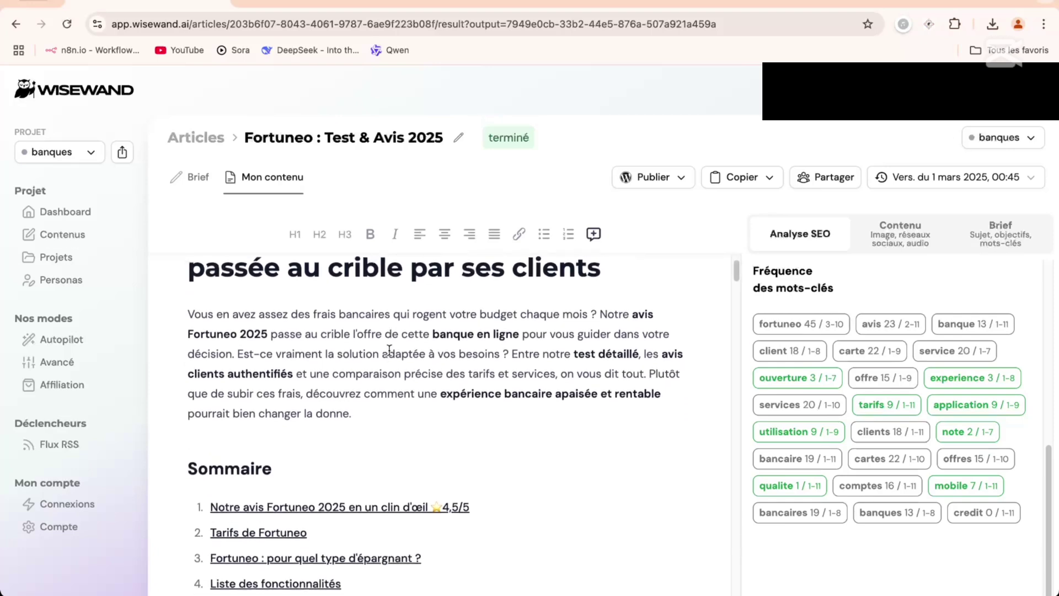
scroll(409, 367, down, 9)
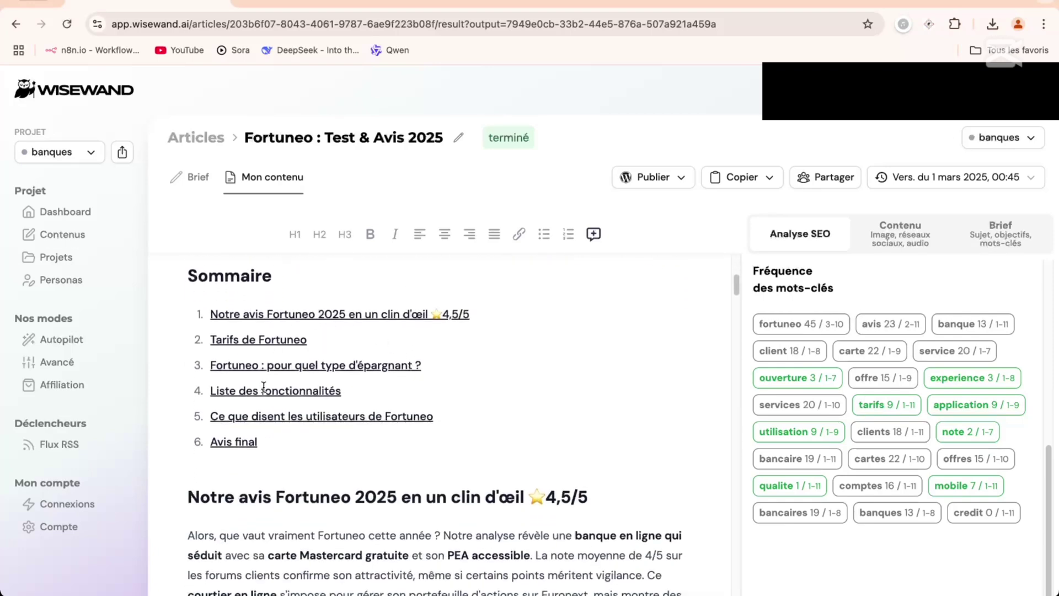
Read the "Notre avis Fortuneo 2025 en un clin d'œil" section and its table of advantages and drawbacks
scroll(369, 411, down, 8)
scroll(369, 411, down, 5)
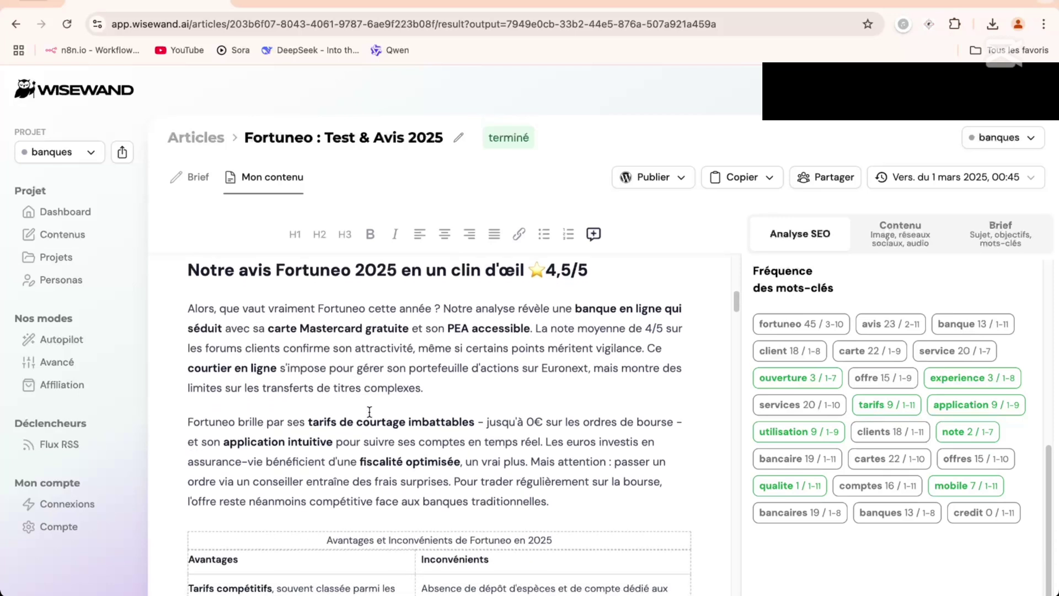
scroll(369, 411, down, 1)
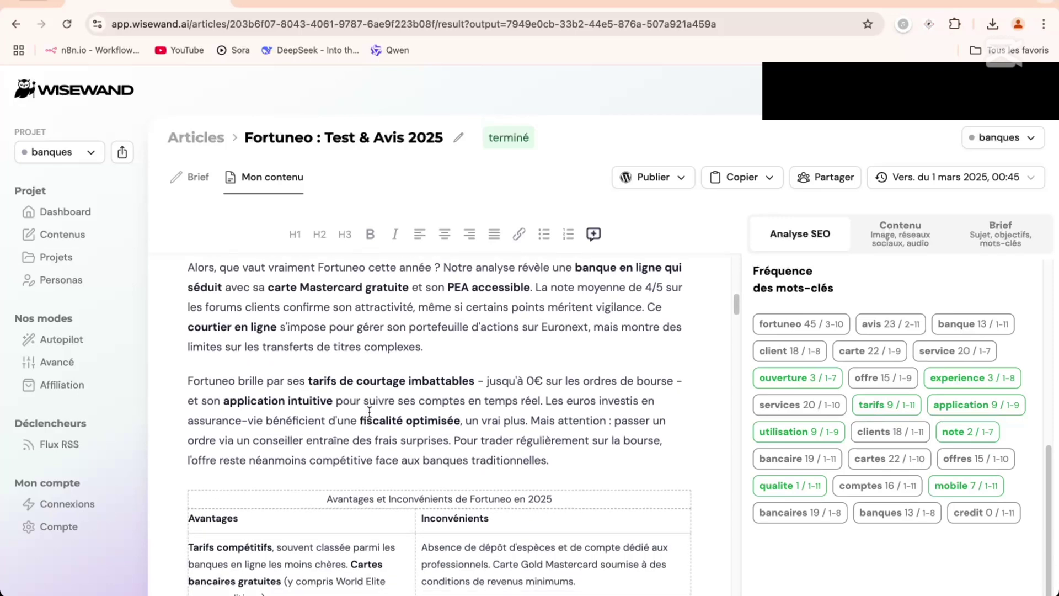
scroll(369, 411, up, 2)
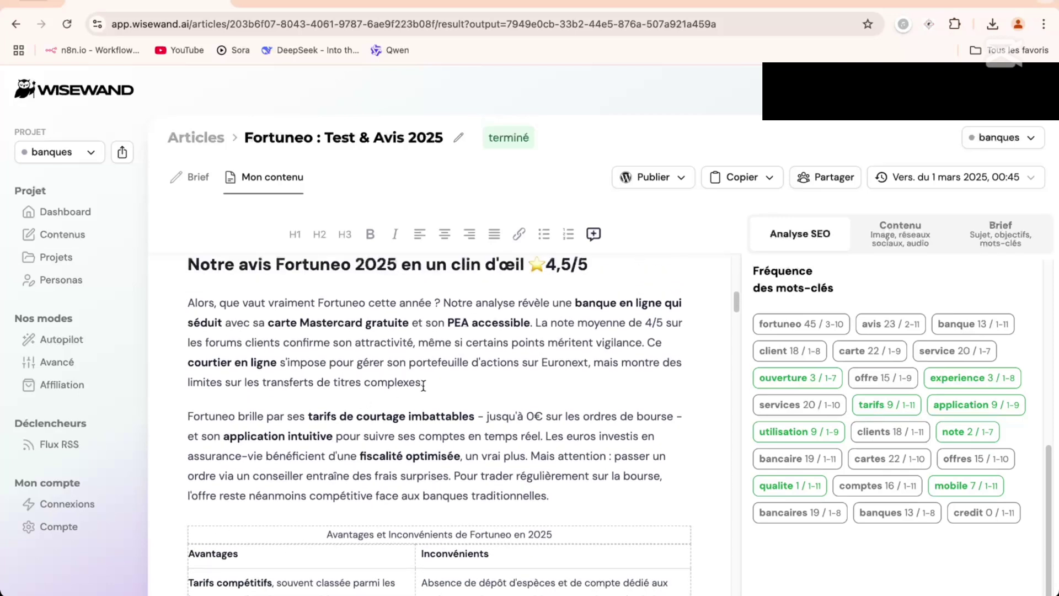
scroll(437, 390, down, 8)
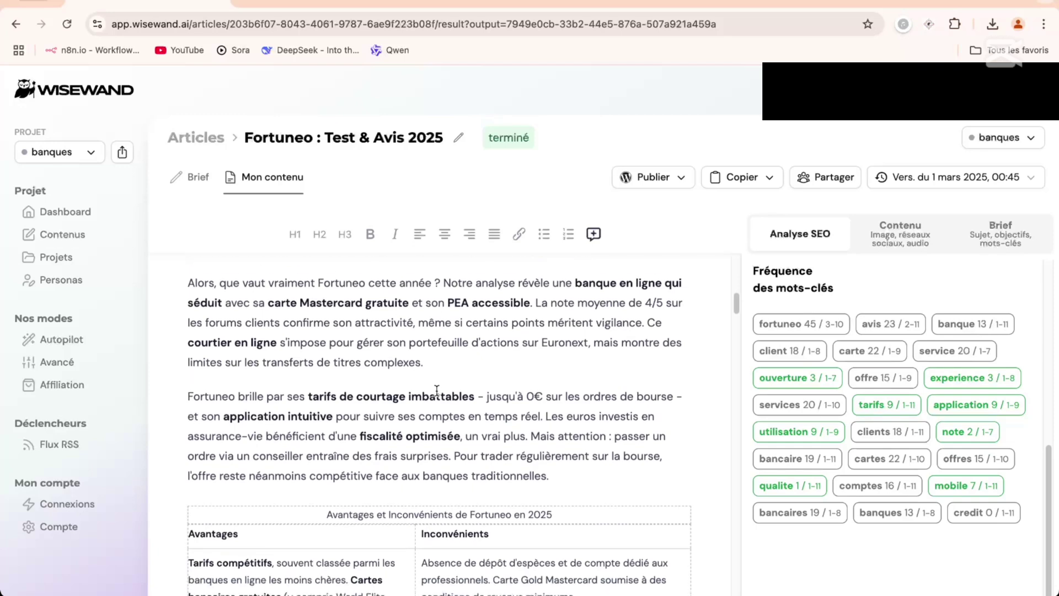
scroll(430, 383, down, 1)
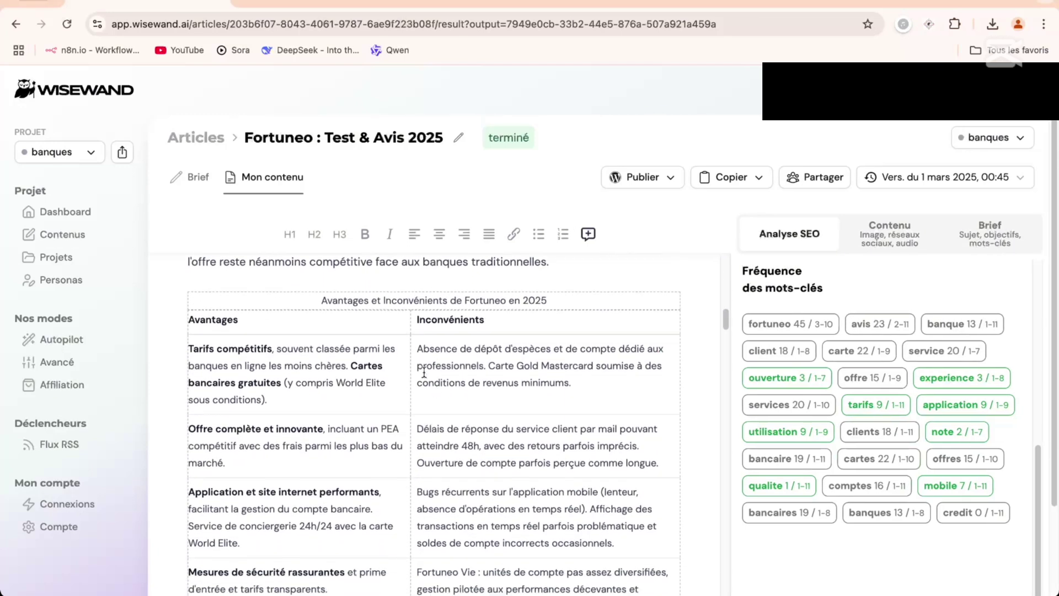
scroll(398, 400, down, 12)
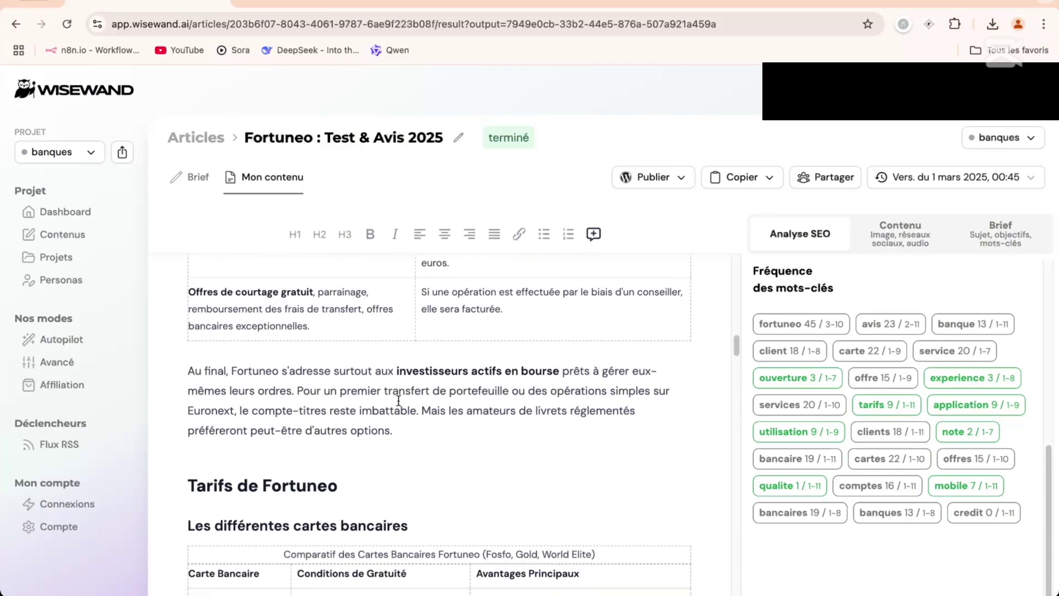
Review the "Tarifs de Fortuneo" section, including the bank card comparison table and the text on card fees
scroll(367, 440, down, 5)
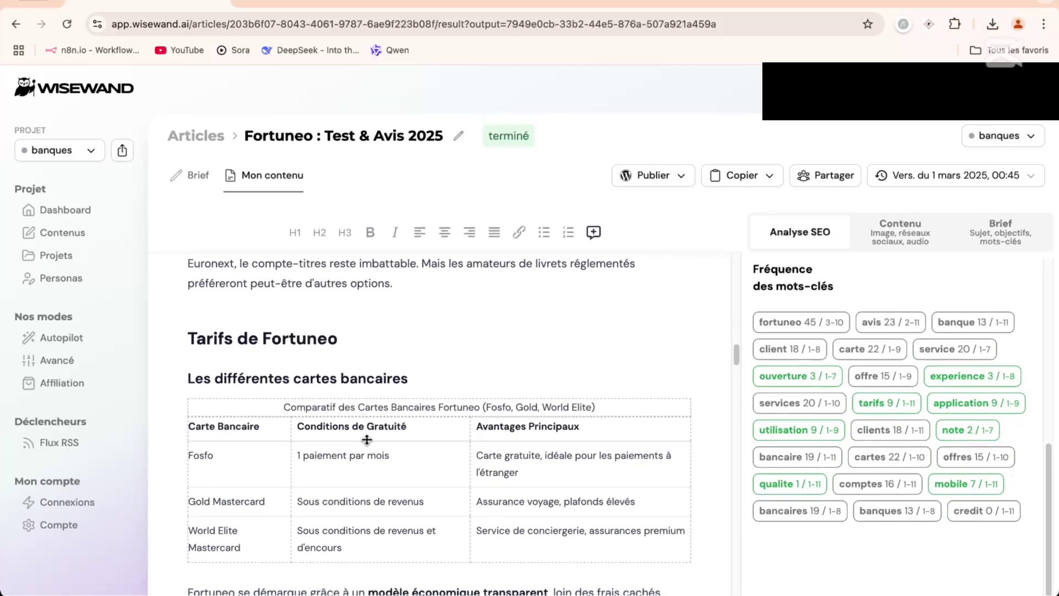
scroll(378, 379, down, 8)
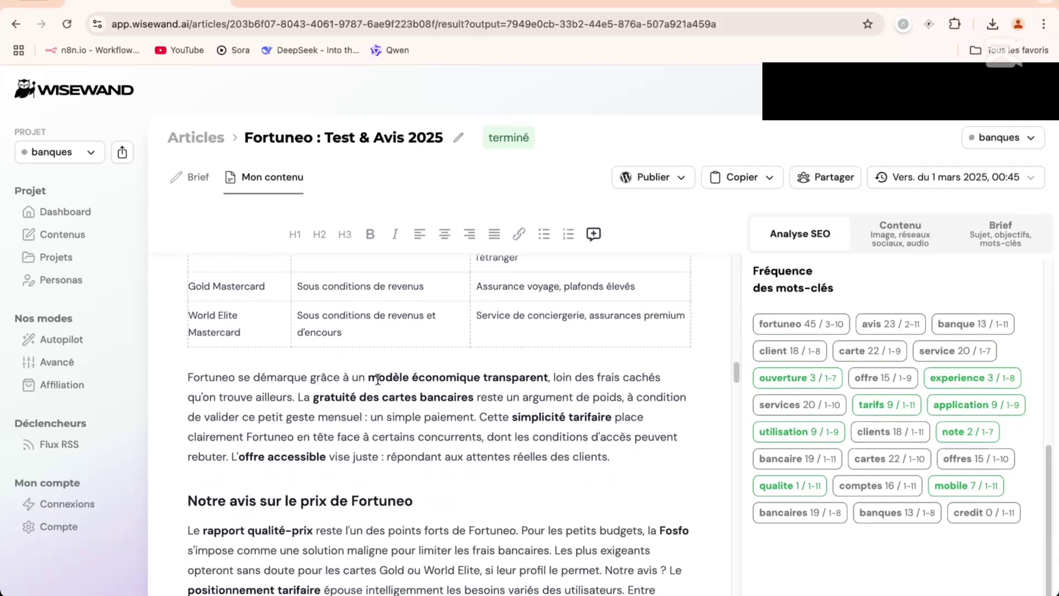
scroll(378, 379, up, 4)
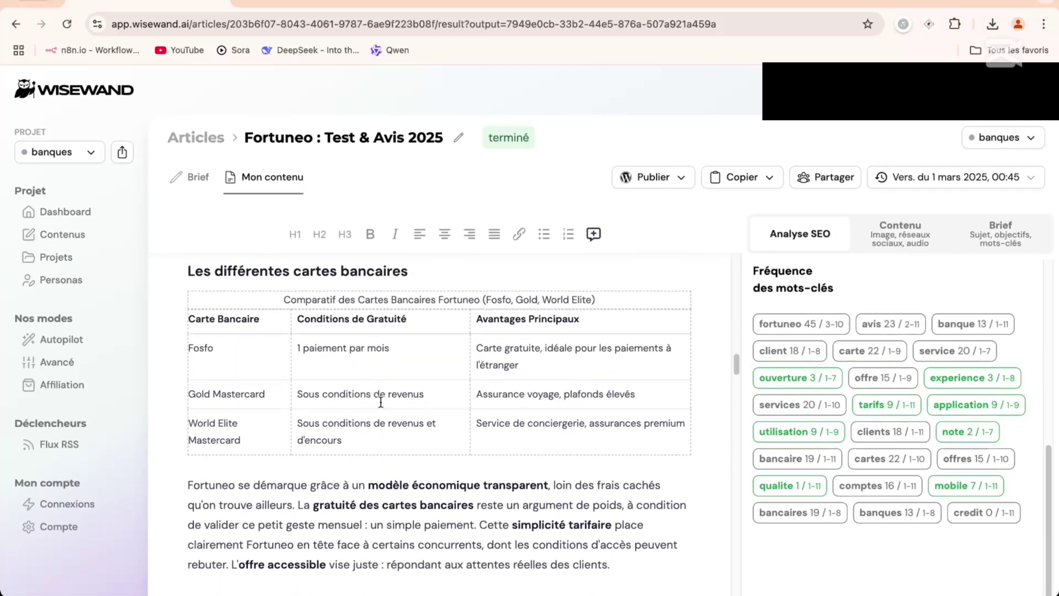
scroll(415, 415, down, 5)
scroll(415, 414, up, 2)
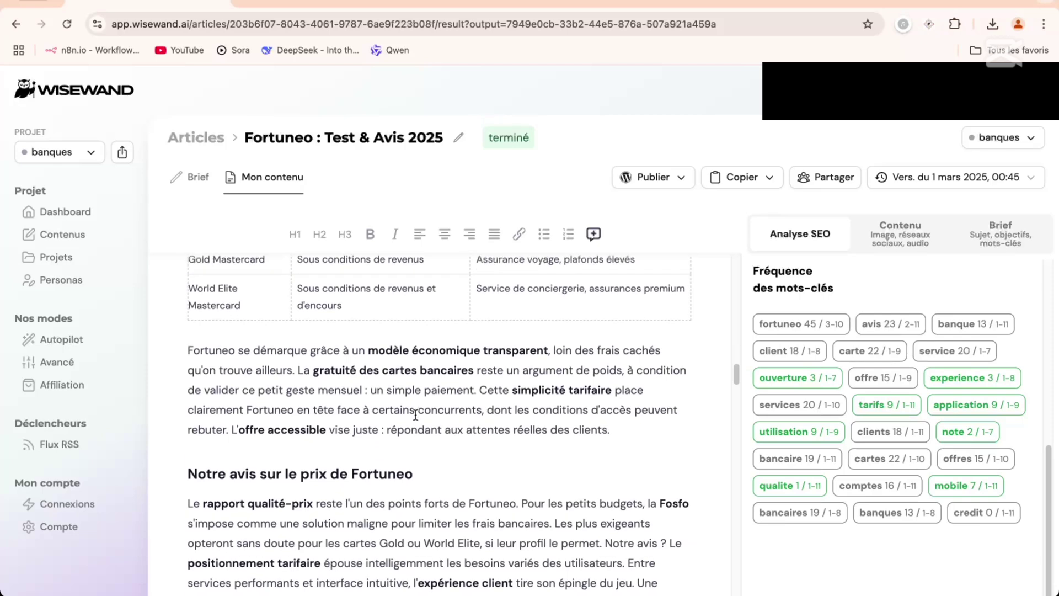
scroll(416, 414, up, 2)
scroll(384, 342, up, 2)
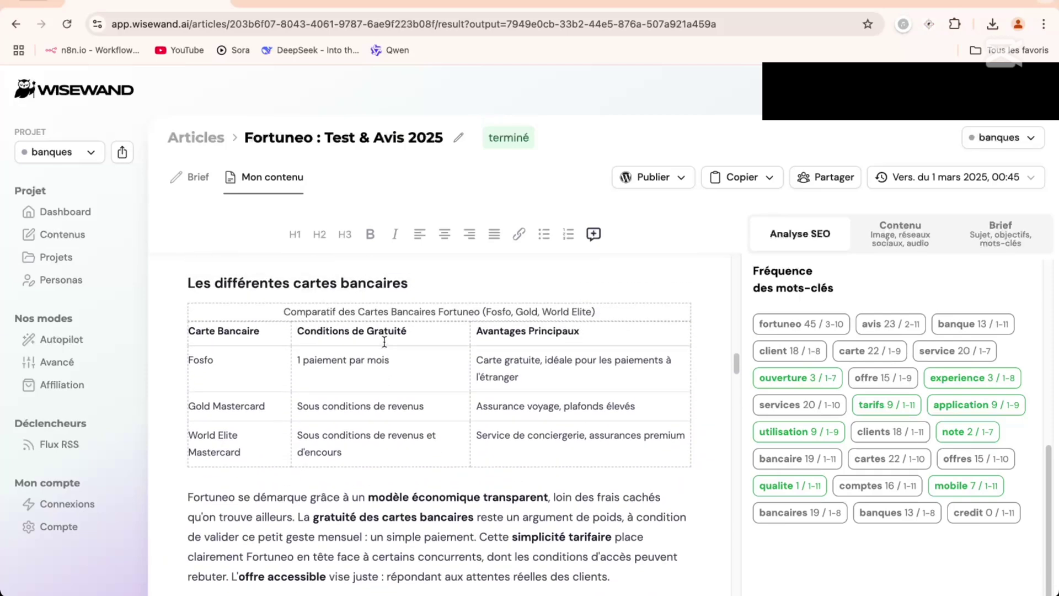
Read the article's opinion on Fortuneo's price and the "Fortuneo : pour quel type d'épargnant ?" section
scroll(404, 475, down, 6)
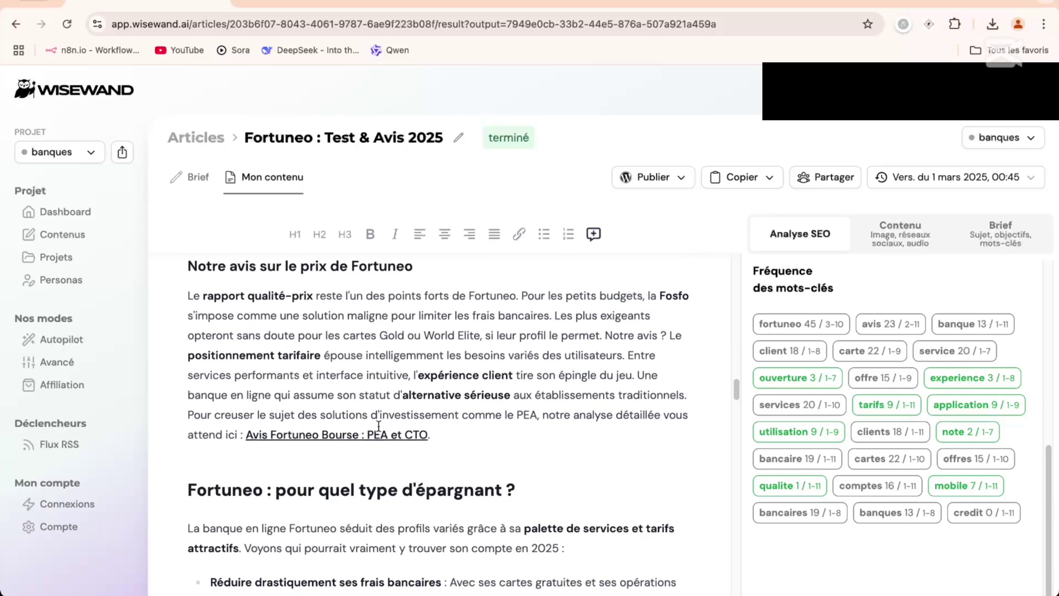
scroll(387, 415, down, 4)
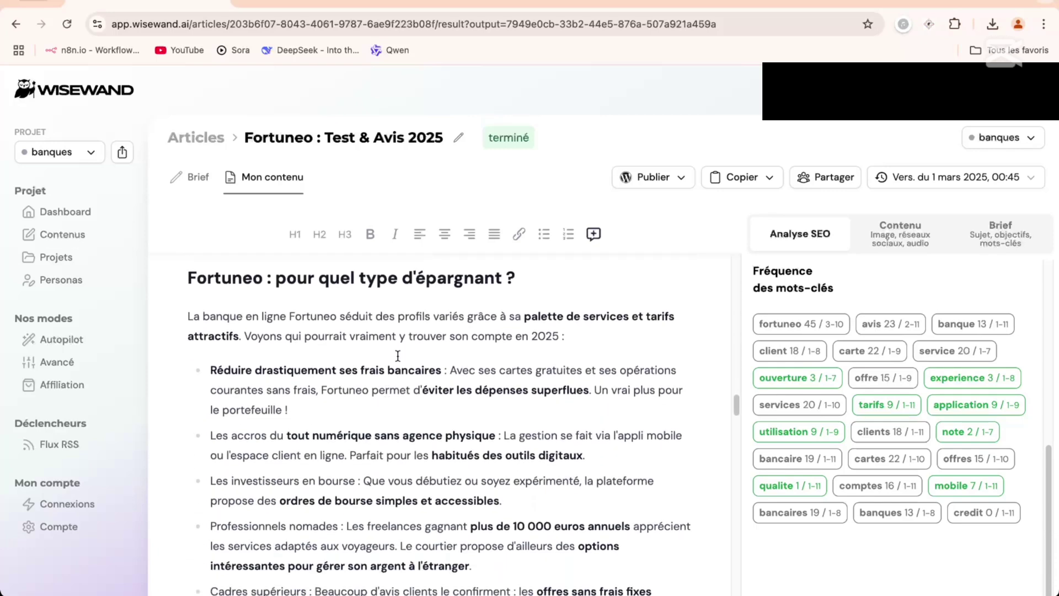
scroll(383, 311, down, 1)
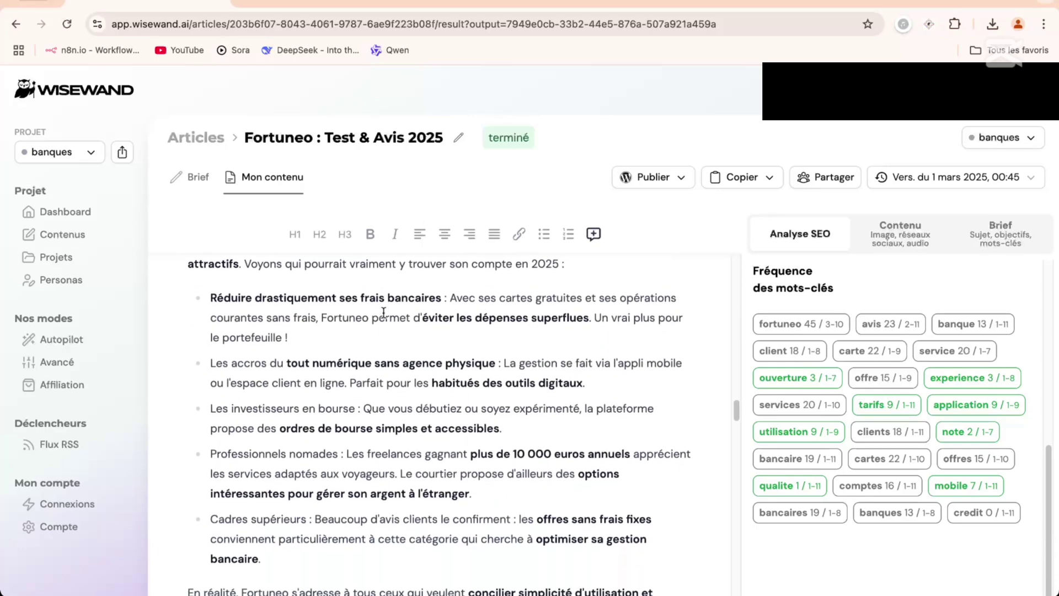
scroll(383, 312, down, 1)
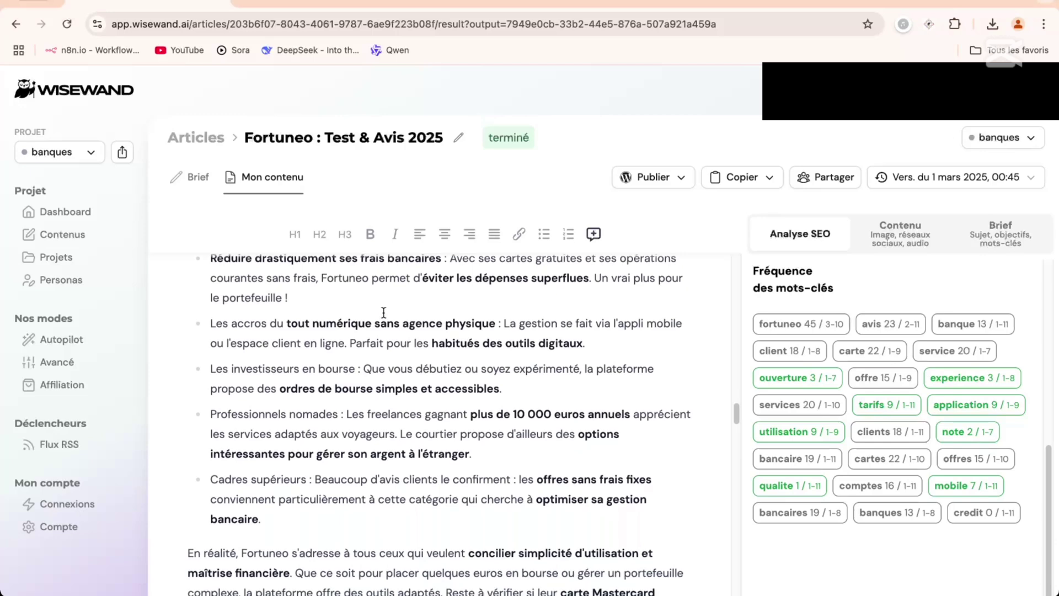
Read the list of saver profiles suited to Fortuneo and the paragraph that closes the section
scroll(383, 312, up, 1)
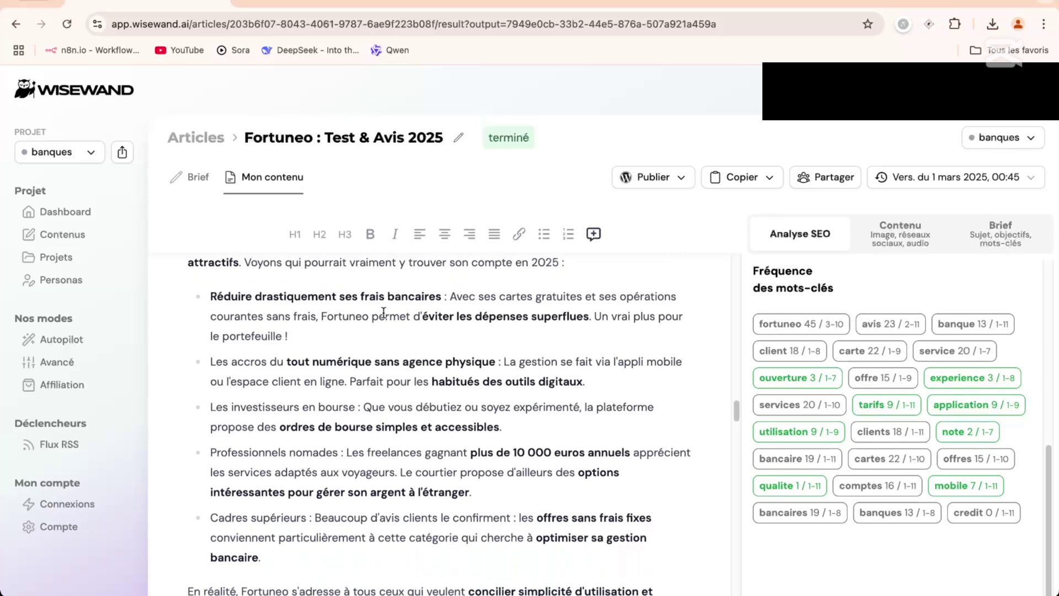
scroll(383, 312, down, 1)
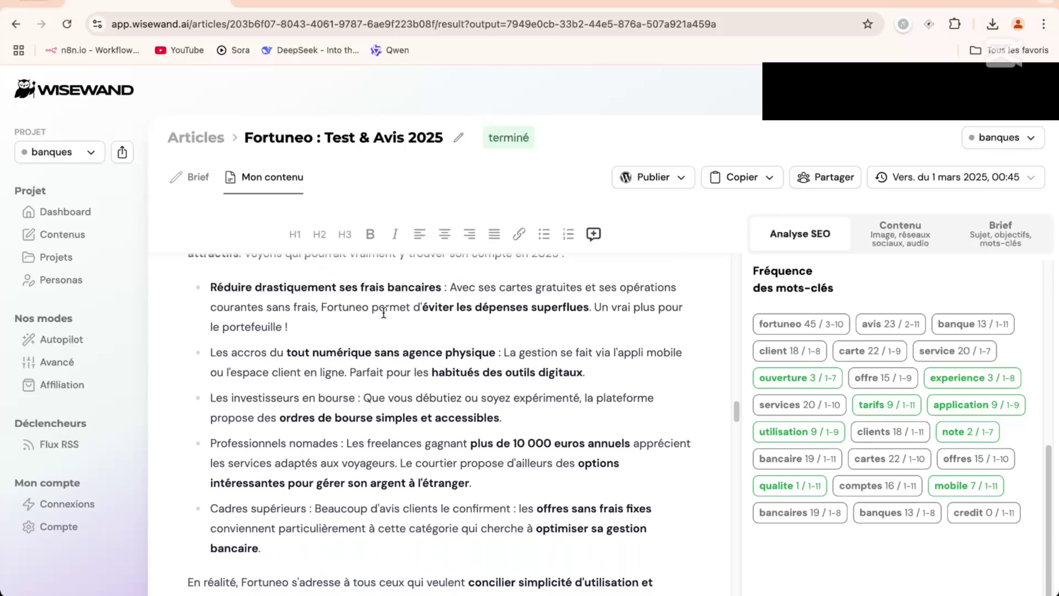
scroll(383, 312, down, 1)
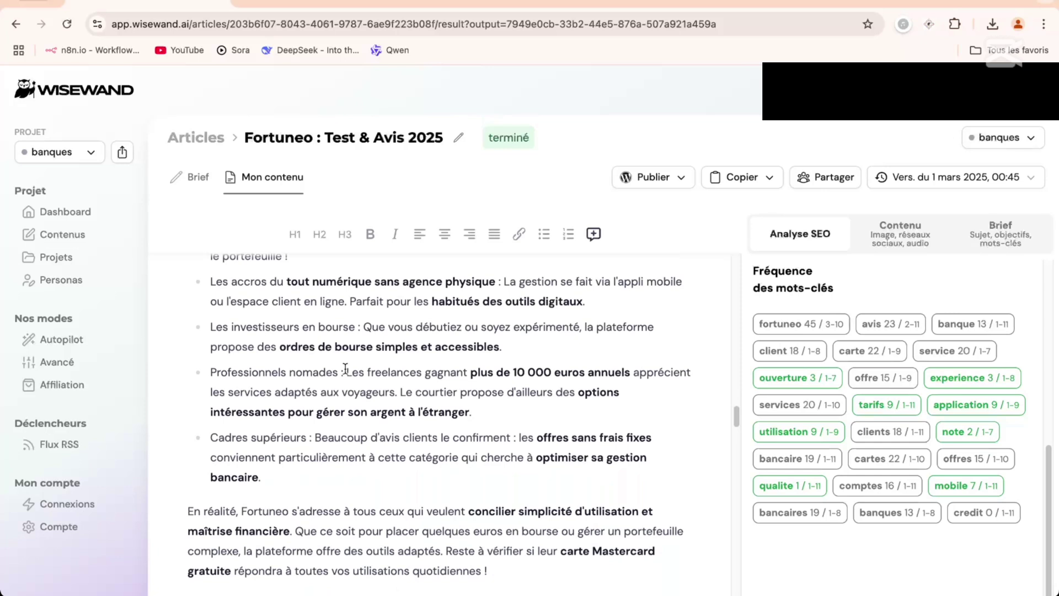
scroll(346, 368, down, 2)
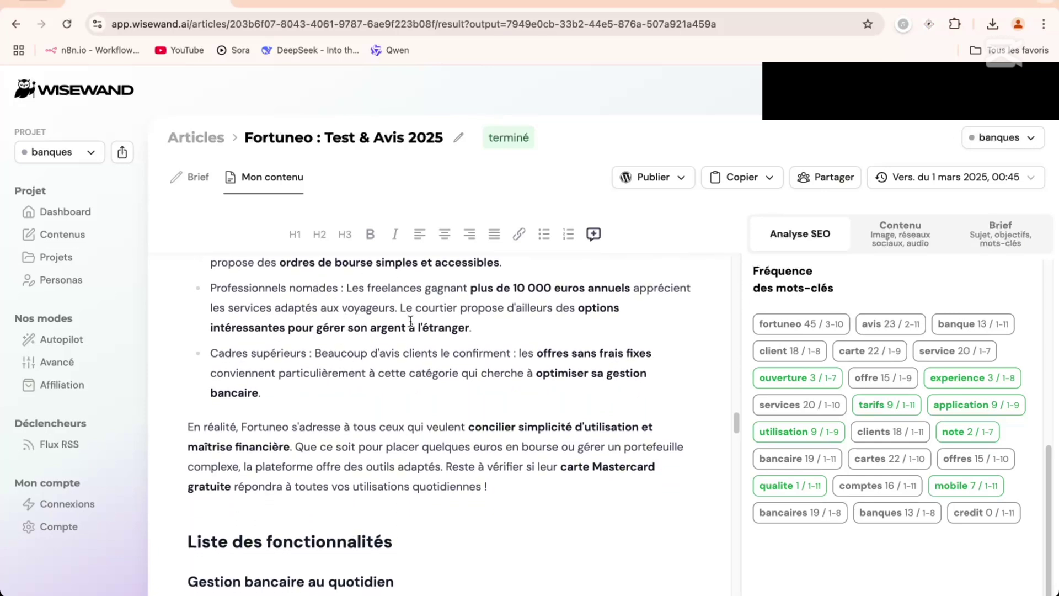
scroll(410, 317, down, 1)
scroll(348, 326, down, 1)
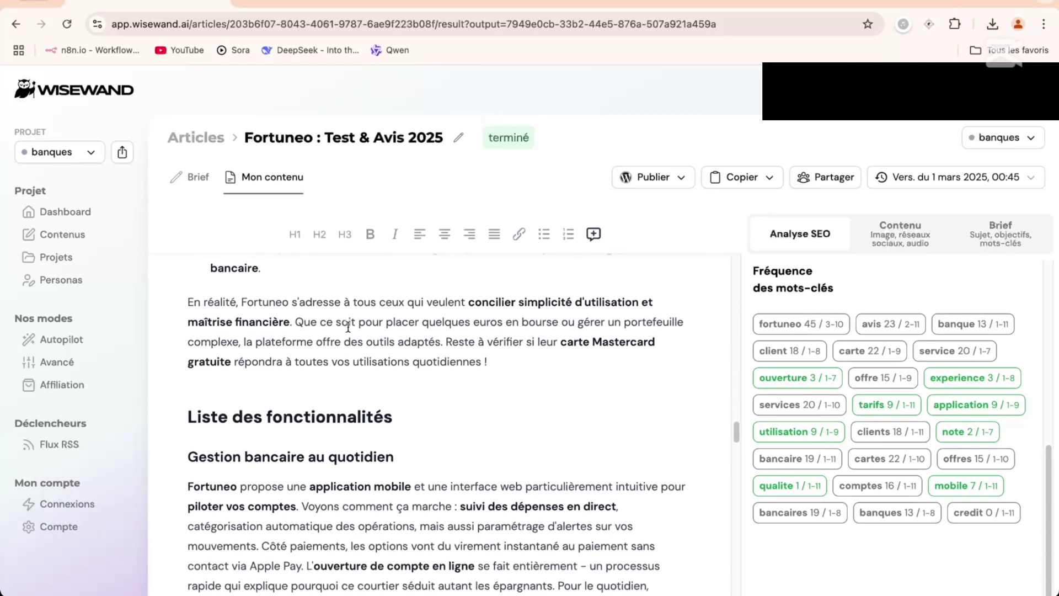
Read the "Liste des fonctionnalités" section, from daily banking and investment solutions to "Expérience digitale"
scroll(310, 360, down, 2)
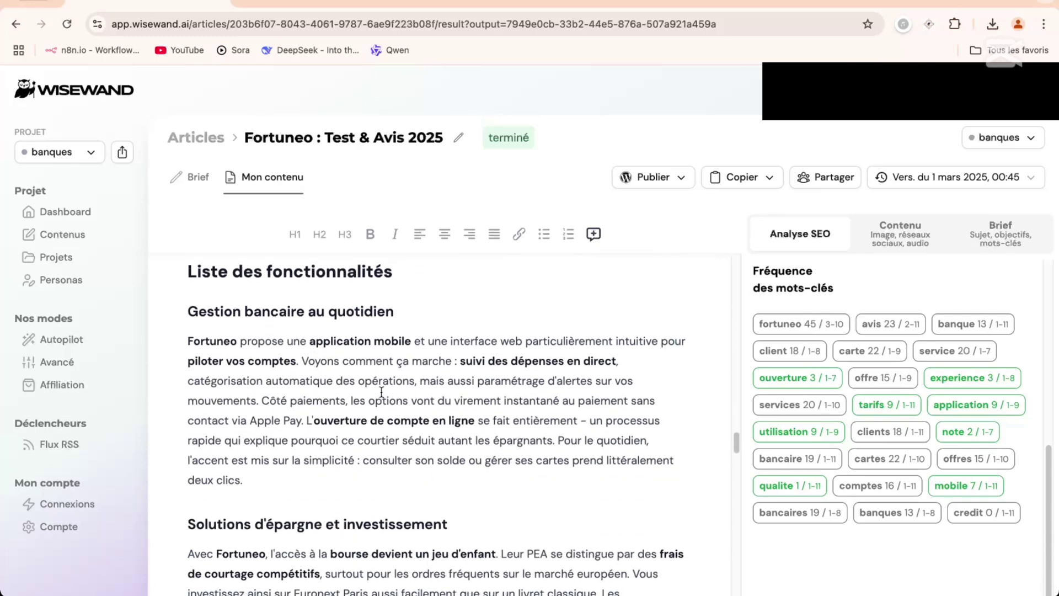
scroll(382, 391, down, 1)
scroll(381, 391, down, 8)
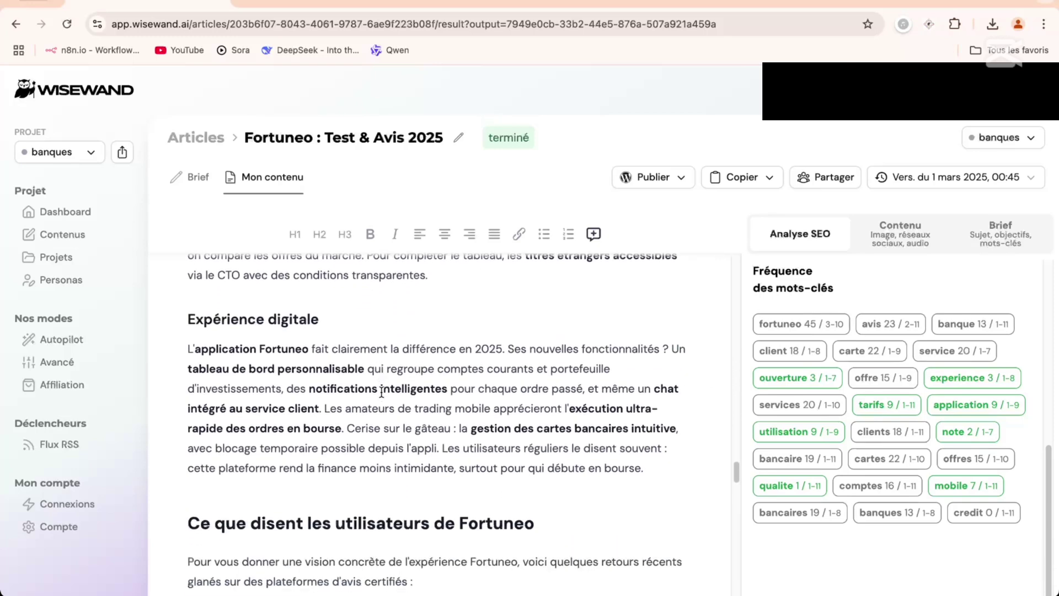
Read the customer testimonials in the "Ce que disent les utilisateurs de Fortuneo" section
scroll(381, 392, down, 1)
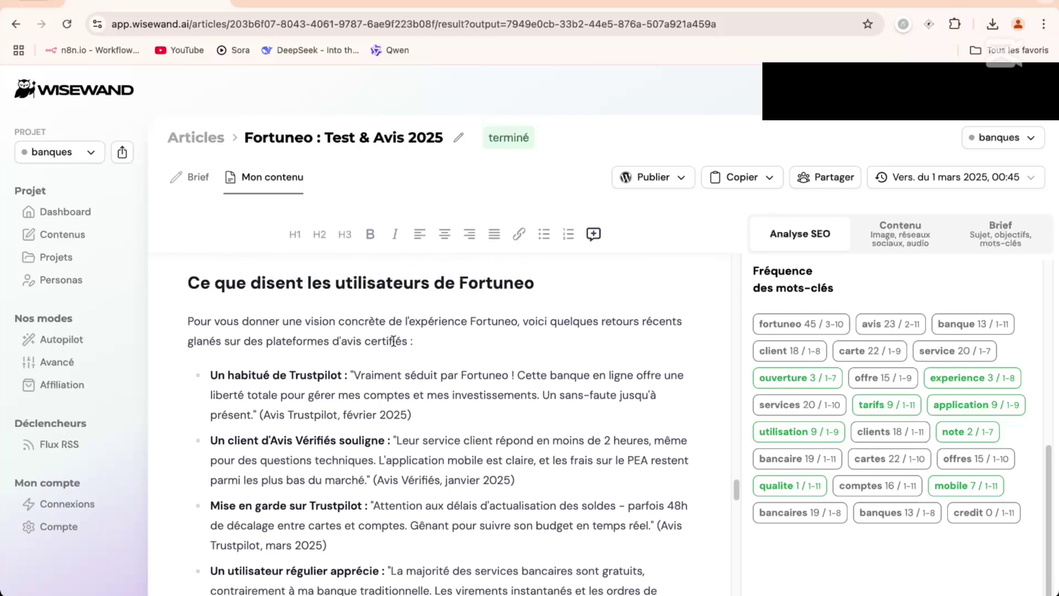
scroll(412, 356, down, 1)
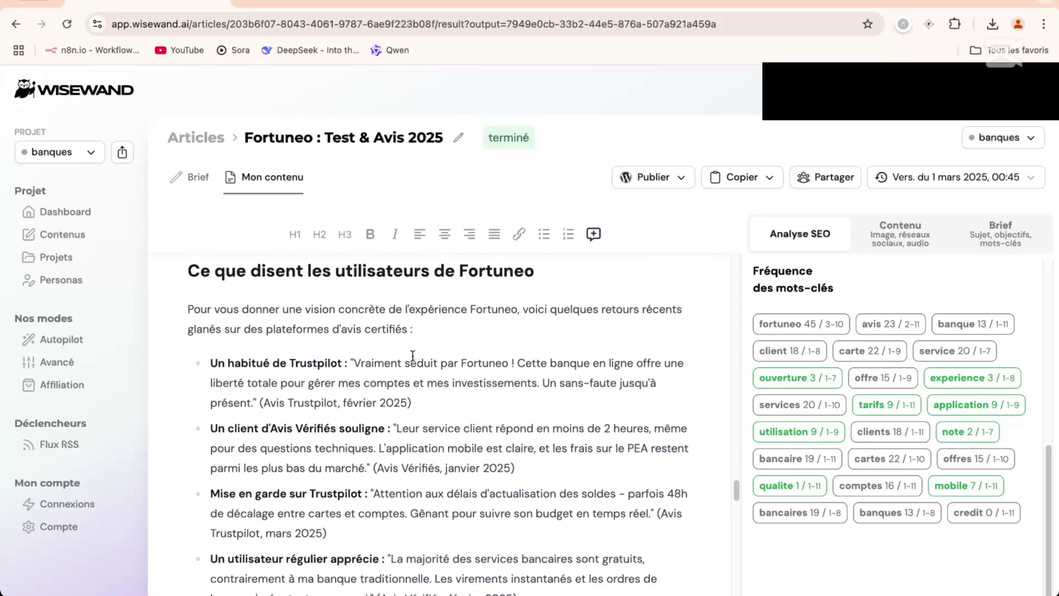
scroll(413, 356, down, 1)
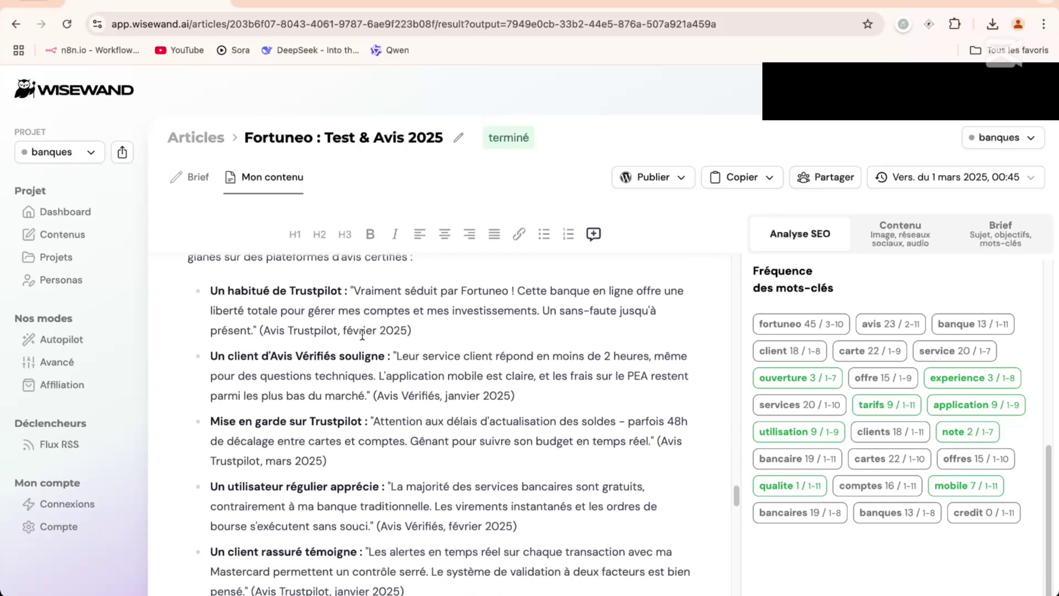
scroll(362, 335, down, 1)
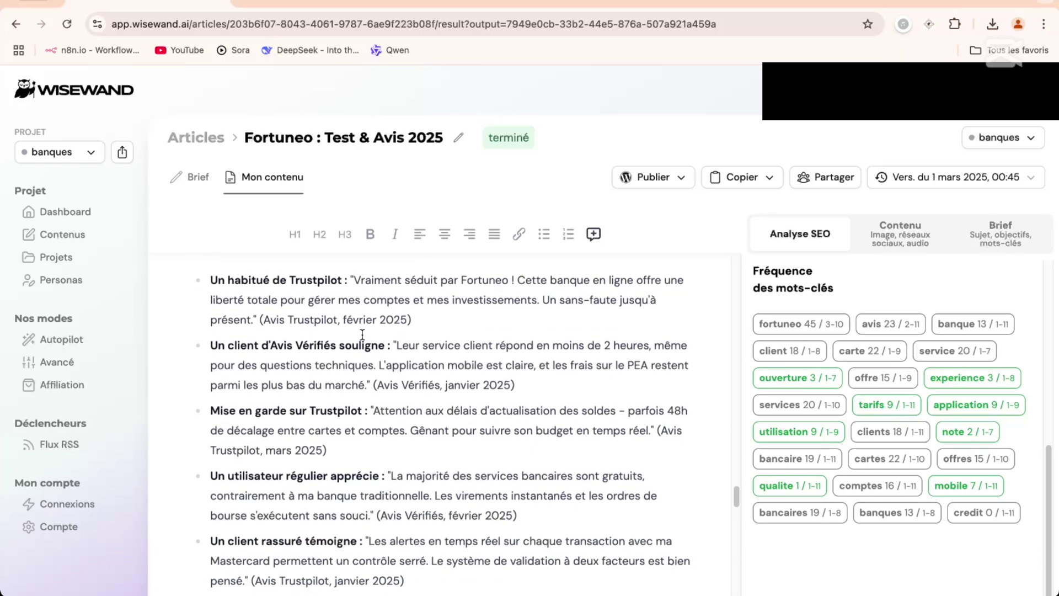
scroll(362, 335, down, 2)
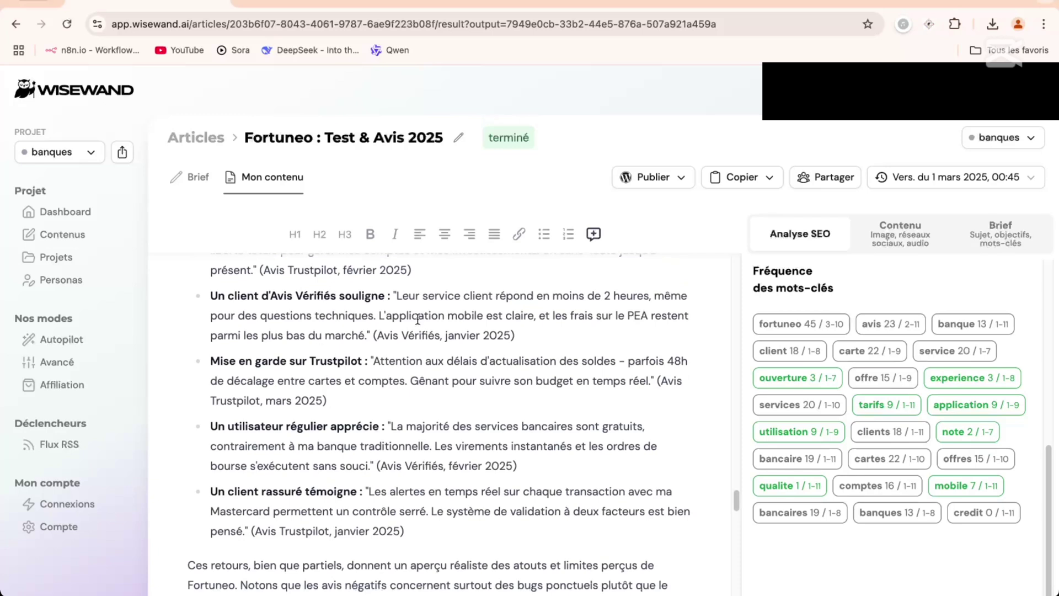
scroll(418, 319, down, 1)
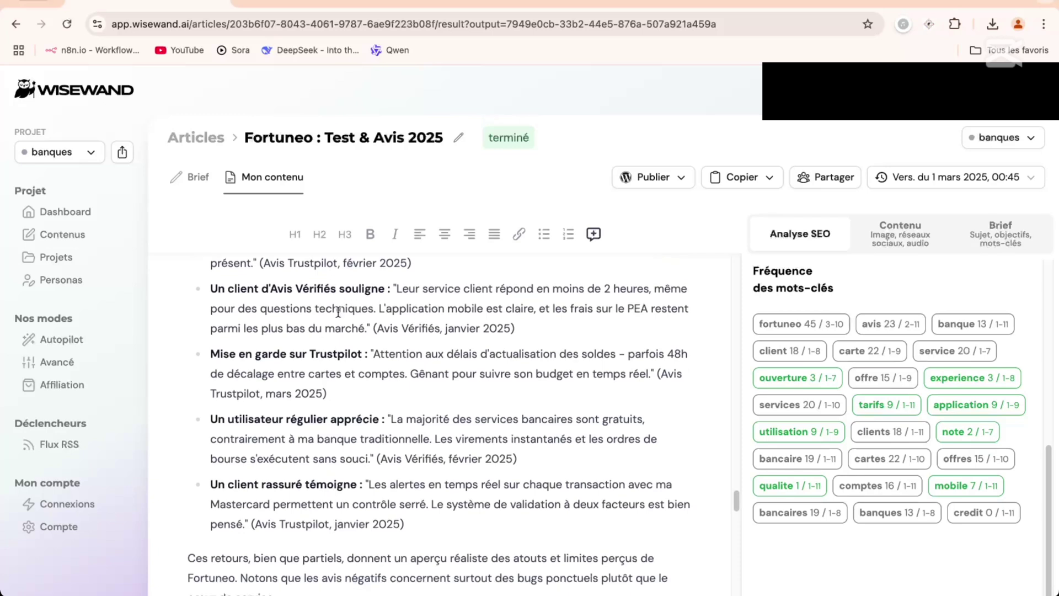
scroll(360, 320, down, 3)
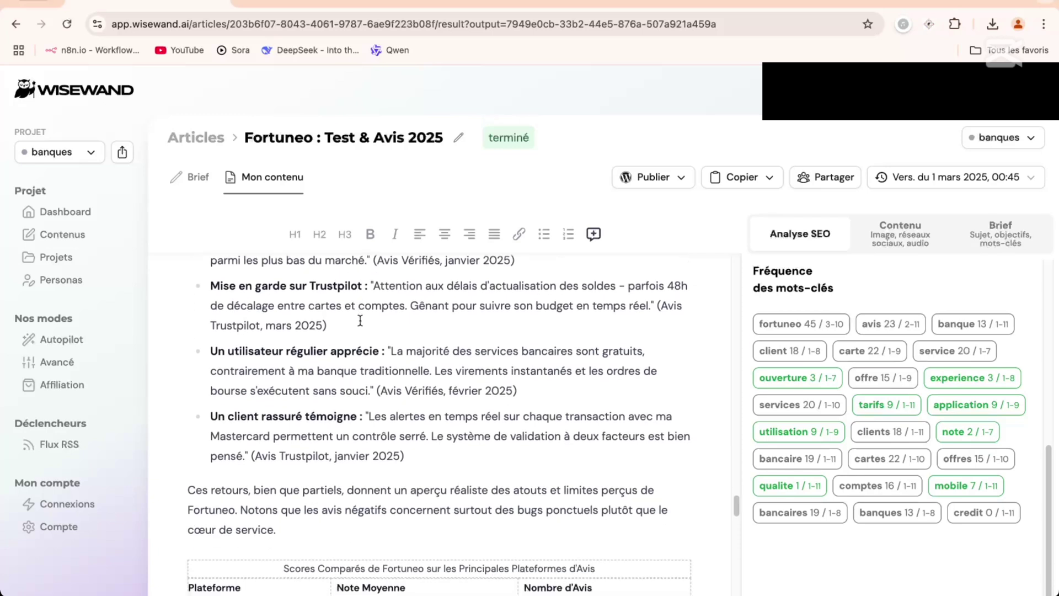
scroll(379, 307, down, 3)
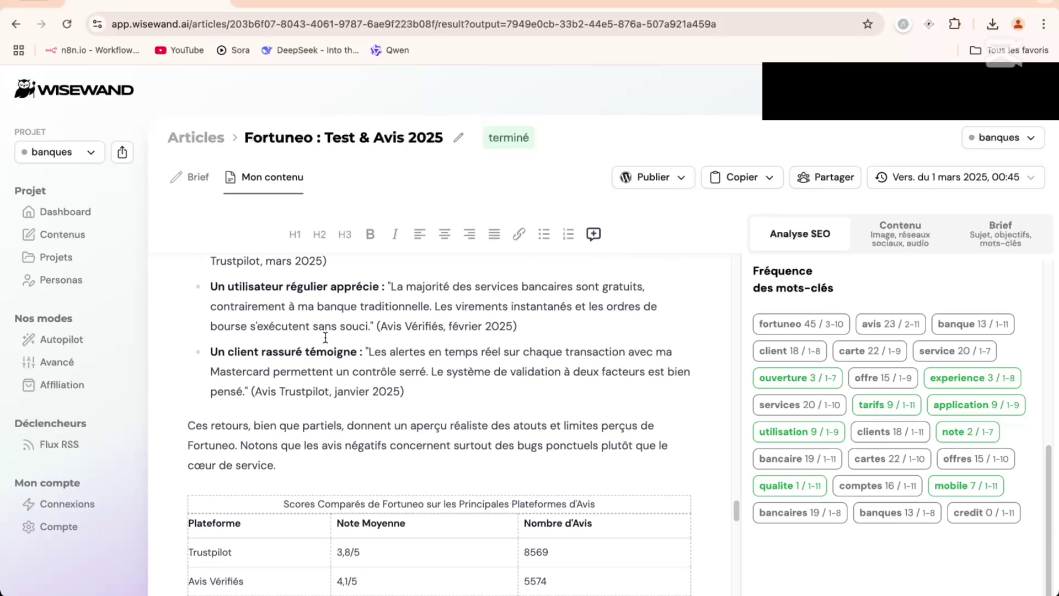
scroll(342, 310, down, 3)
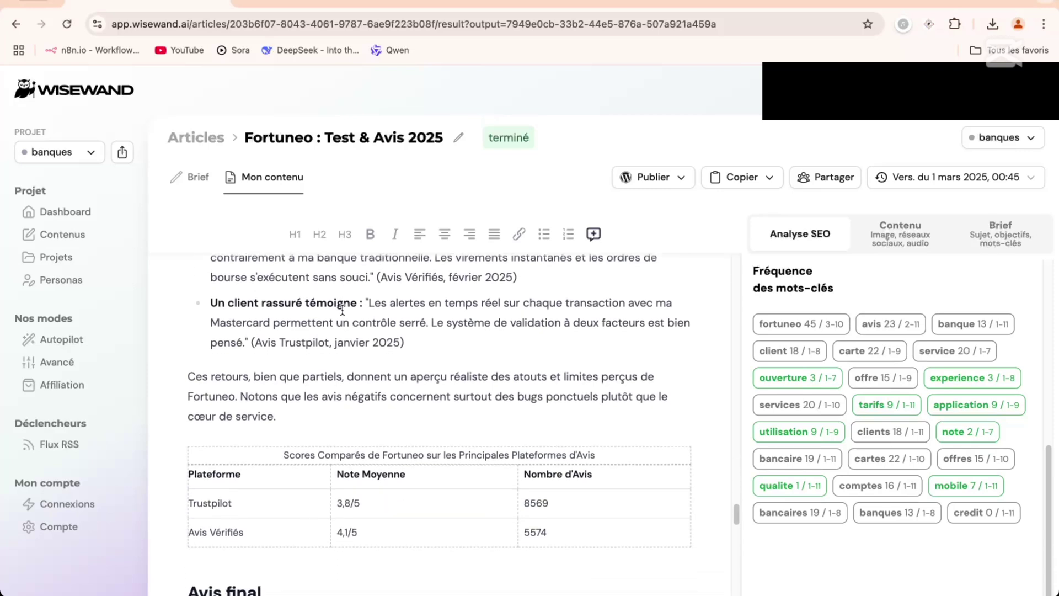
Compare the customer testimonials with the table of Fortuneo's scores on the main review platforms
scroll(370, 331, down, 5)
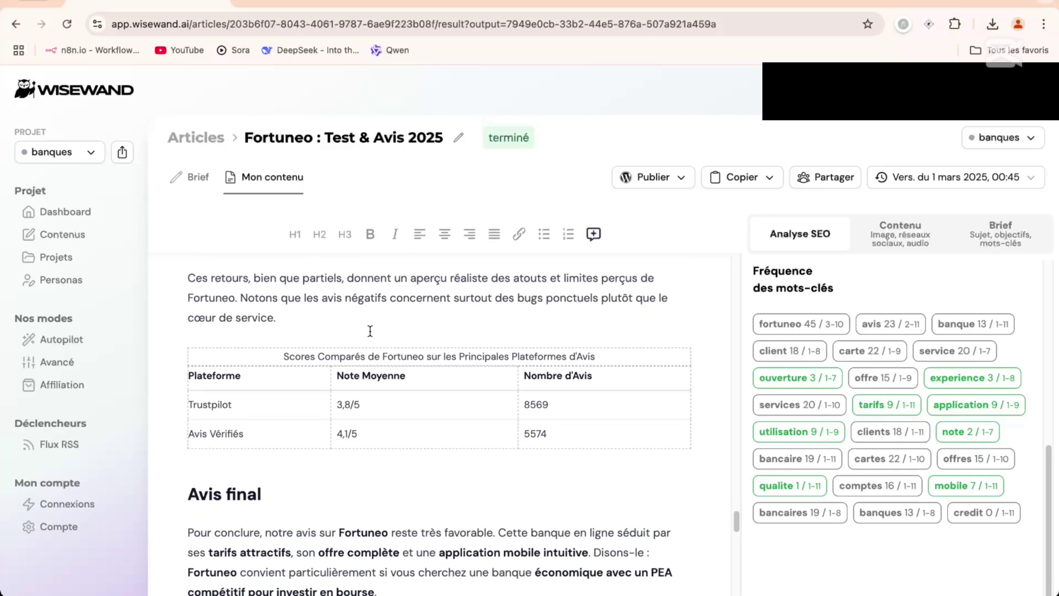
scroll(369, 331, up, 9)
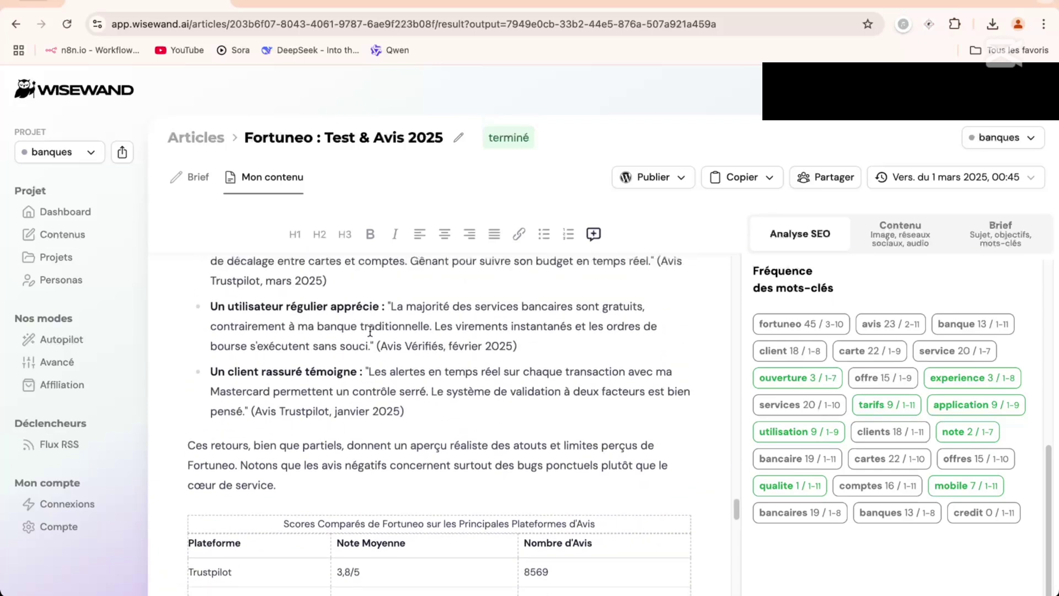
scroll(370, 331, up, 4)
scroll(369, 331, down, 4)
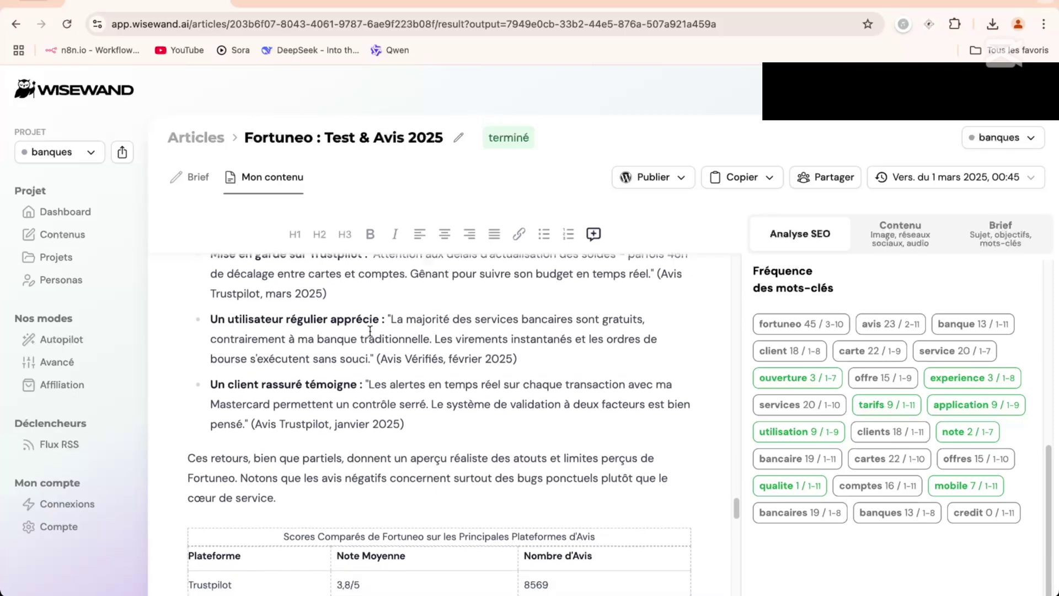
scroll(370, 331, down, 7)
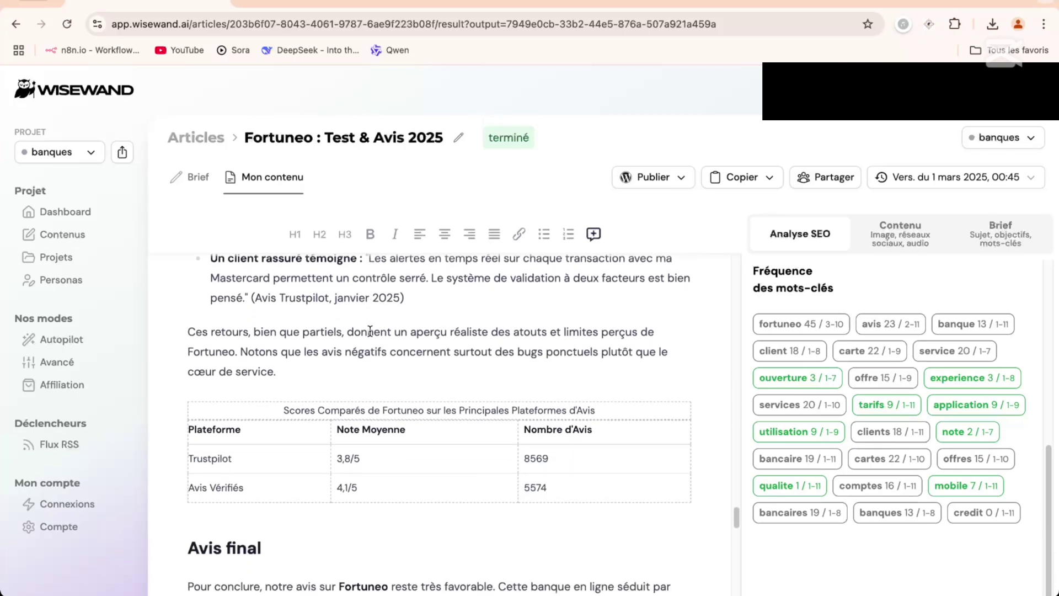
scroll(370, 331, down, 2)
scroll(369, 331, down, 1)
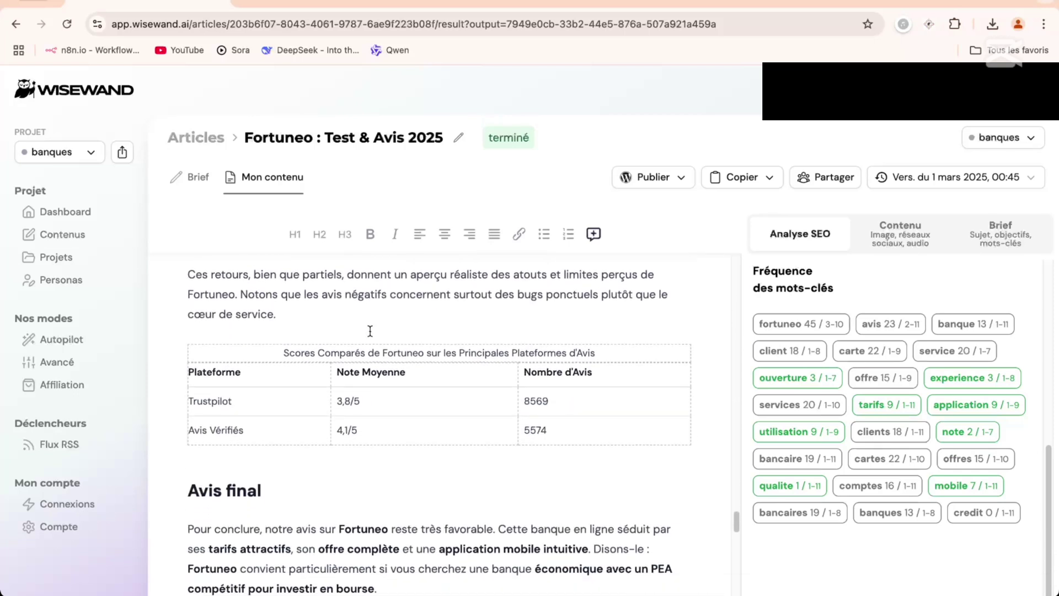
scroll(388, 350, down, 3)
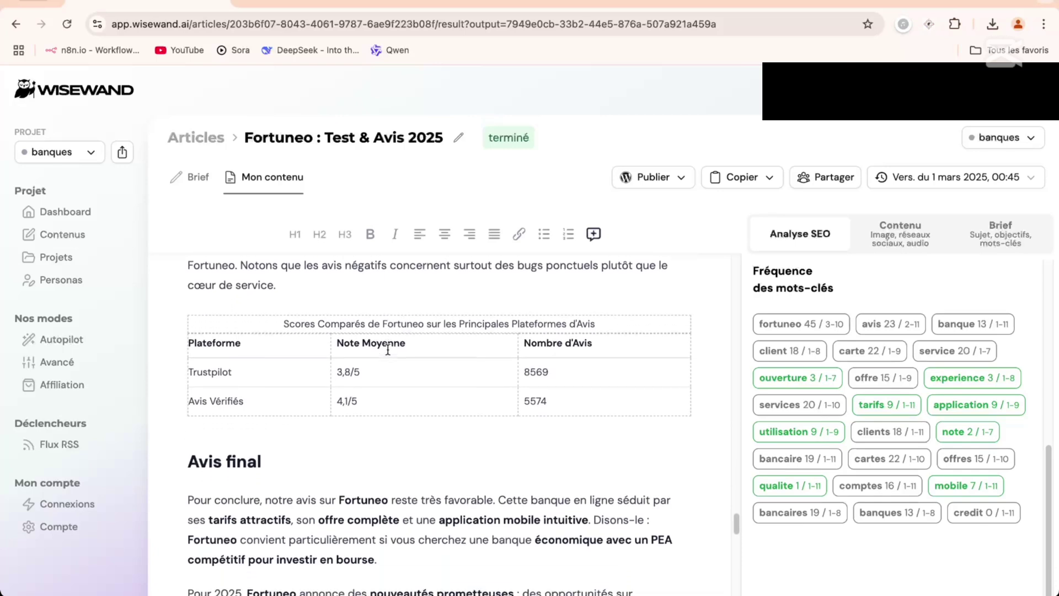
Read the "Avis final" conclusion and the FAQ through to the question on card insurance
scroll(388, 350, down, 7)
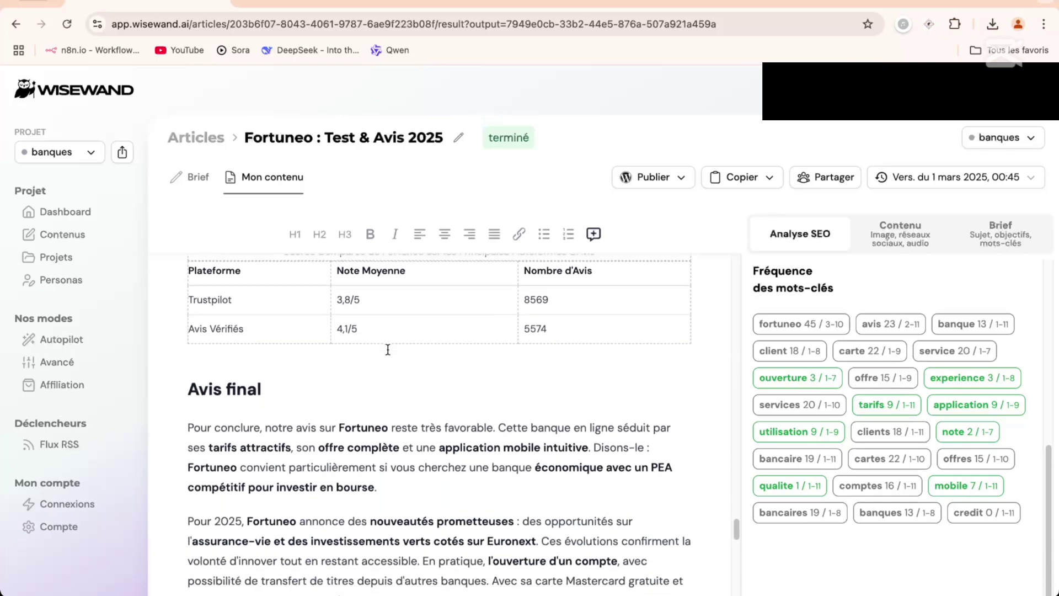
scroll(387, 349, down, 16)
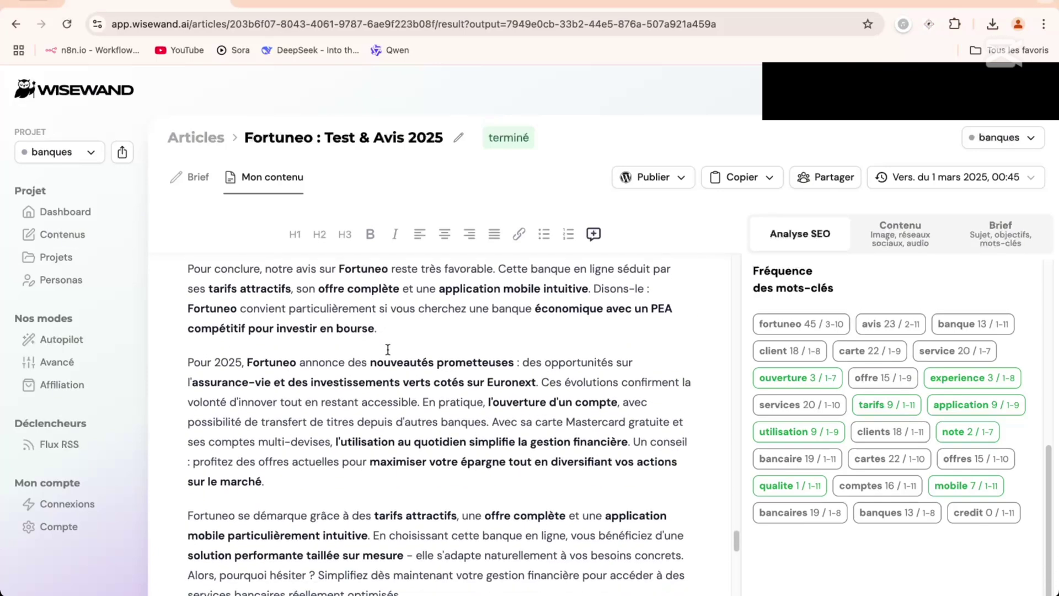
scroll(388, 349, down, 5)
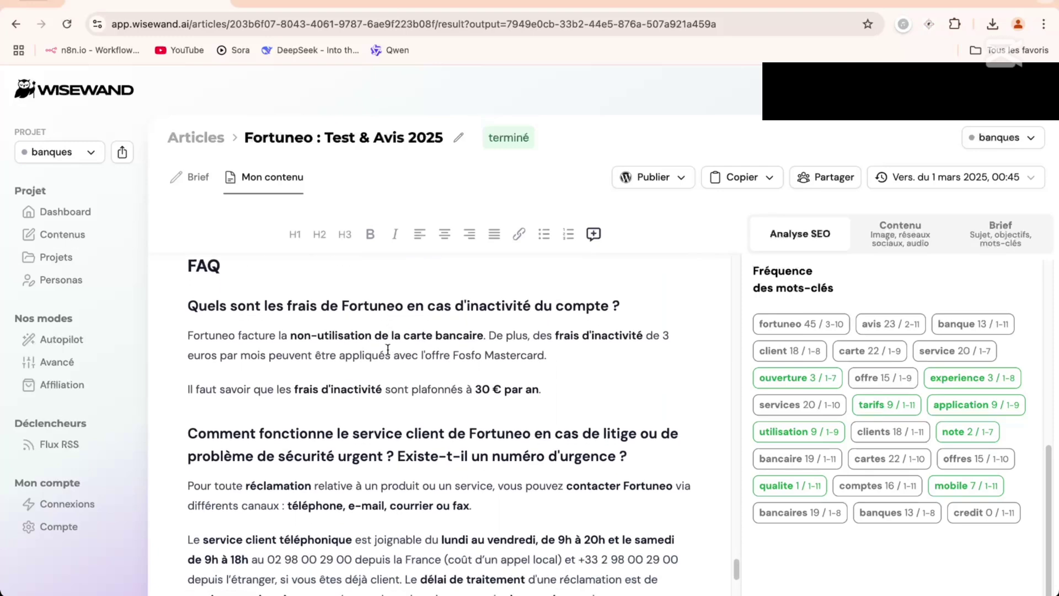
scroll(388, 349, down, 4)
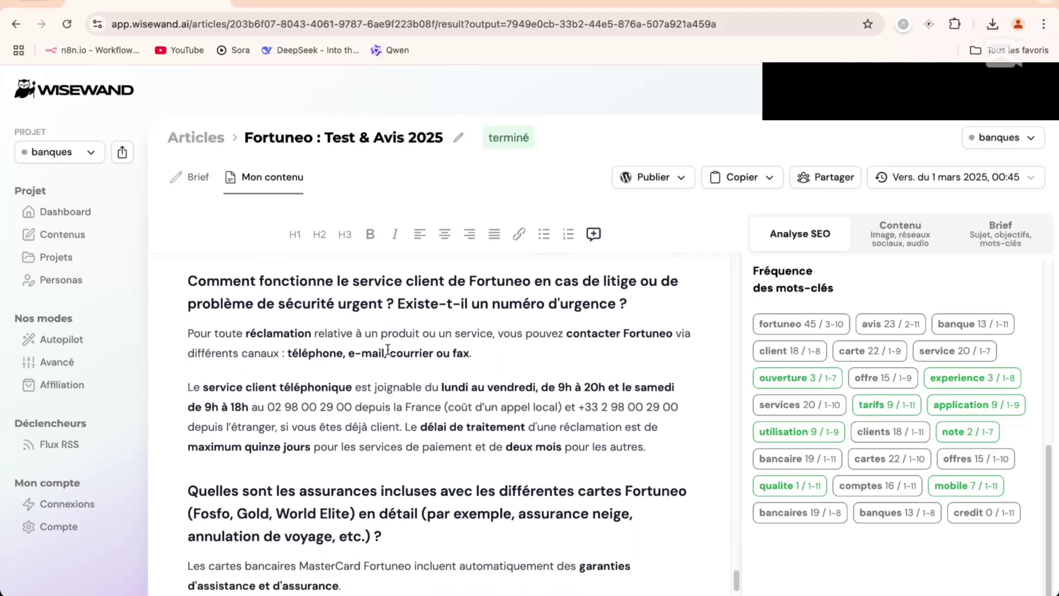
scroll(388, 349, down, 2)
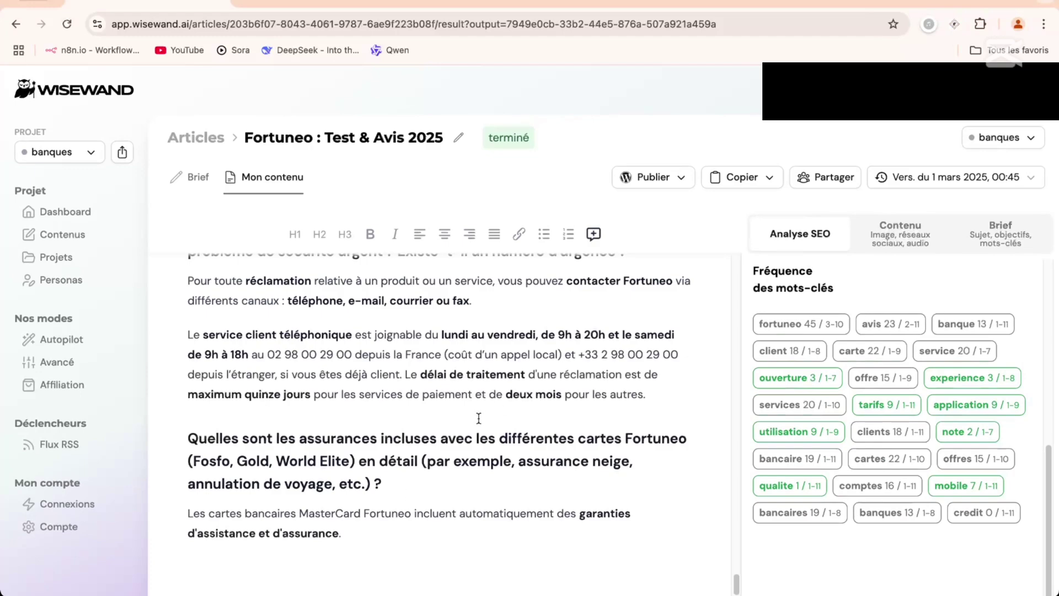
Return to the article's beginning and check its associated content options, brief details and SEO statistics
scroll(479, 418, up, 20)
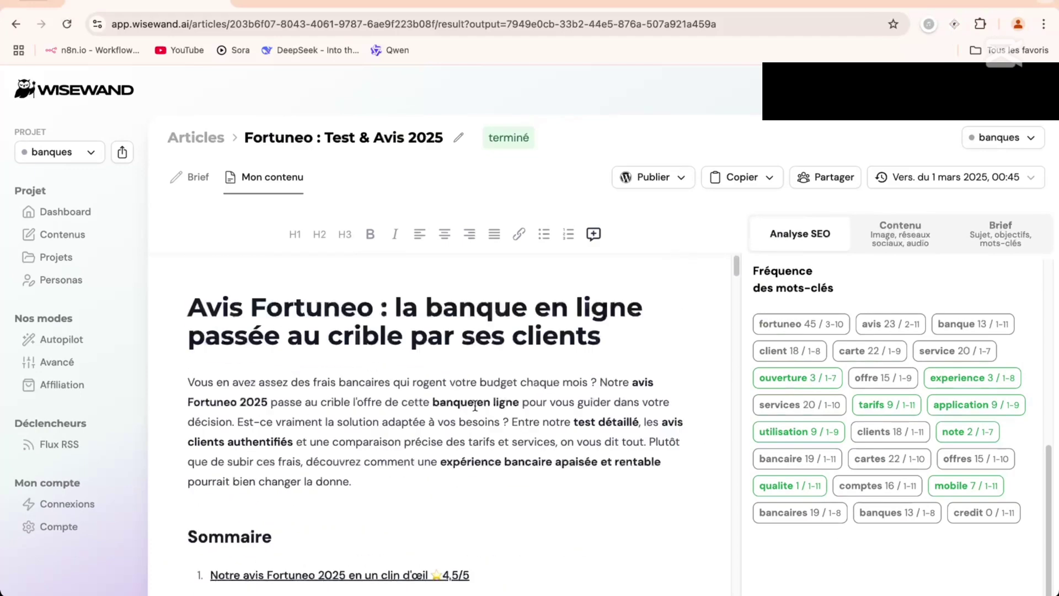
click(901, 231)
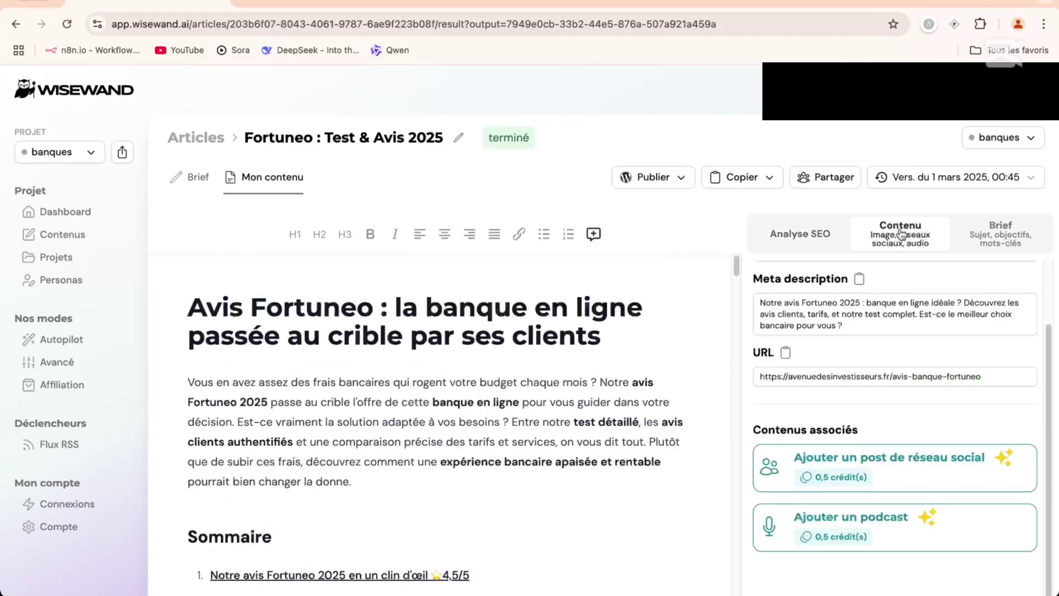
click(988, 237)
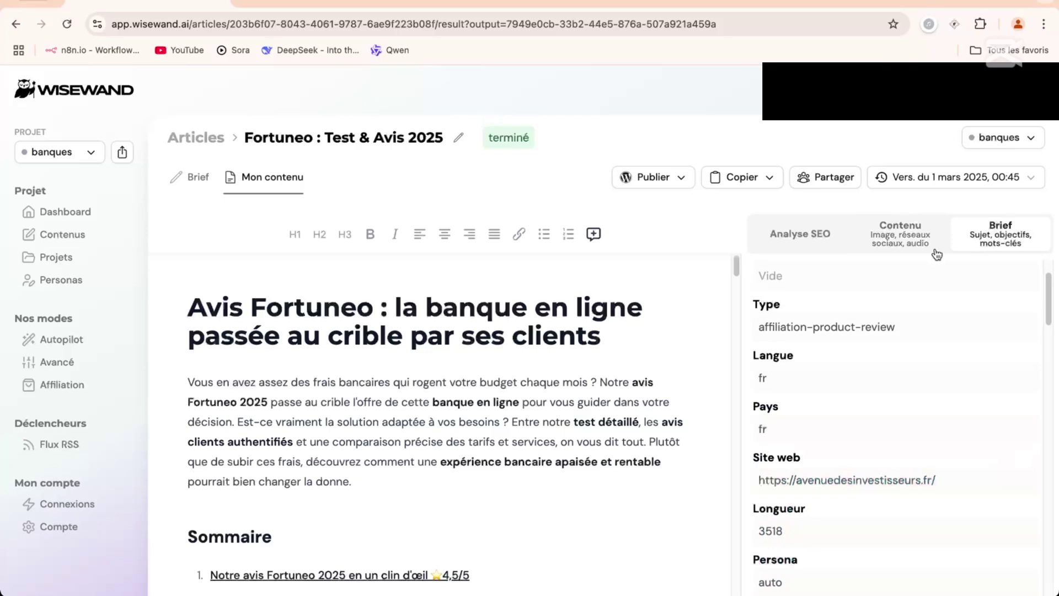
click(806, 238)
scroll(826, 349, down, 1)
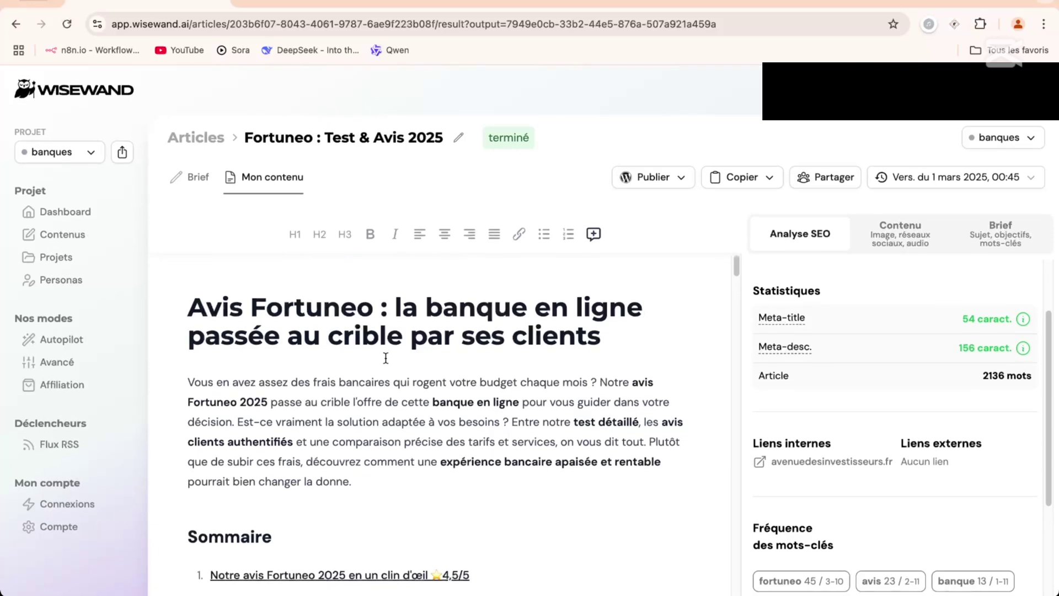
Skim the whole Fortuneo article from its title through the card and score tables to the end of the FAQ
scroll(385, 358, down, 20)
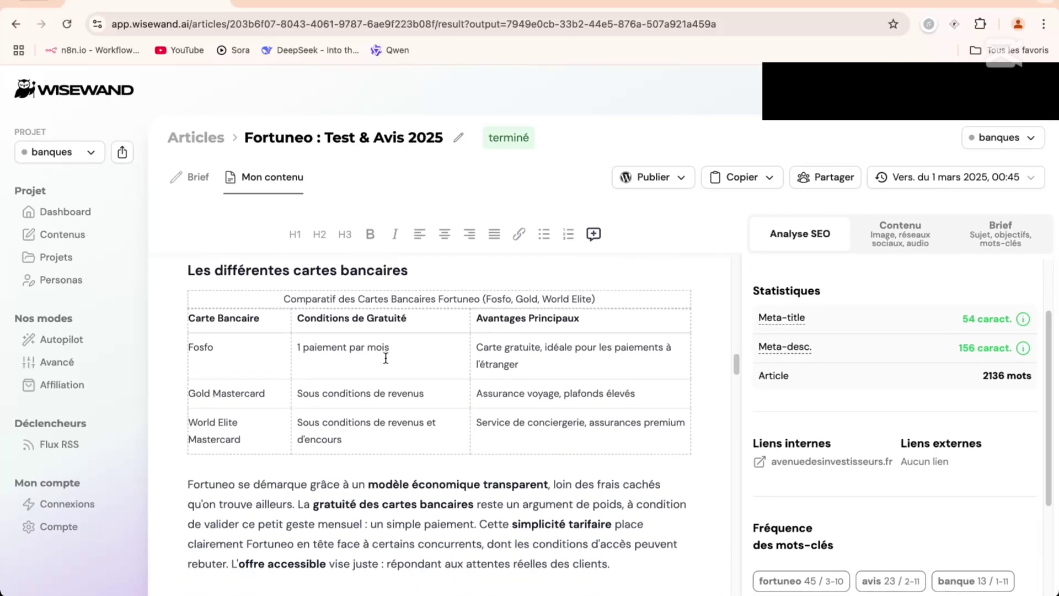
scroll(386, 358, down, 15)
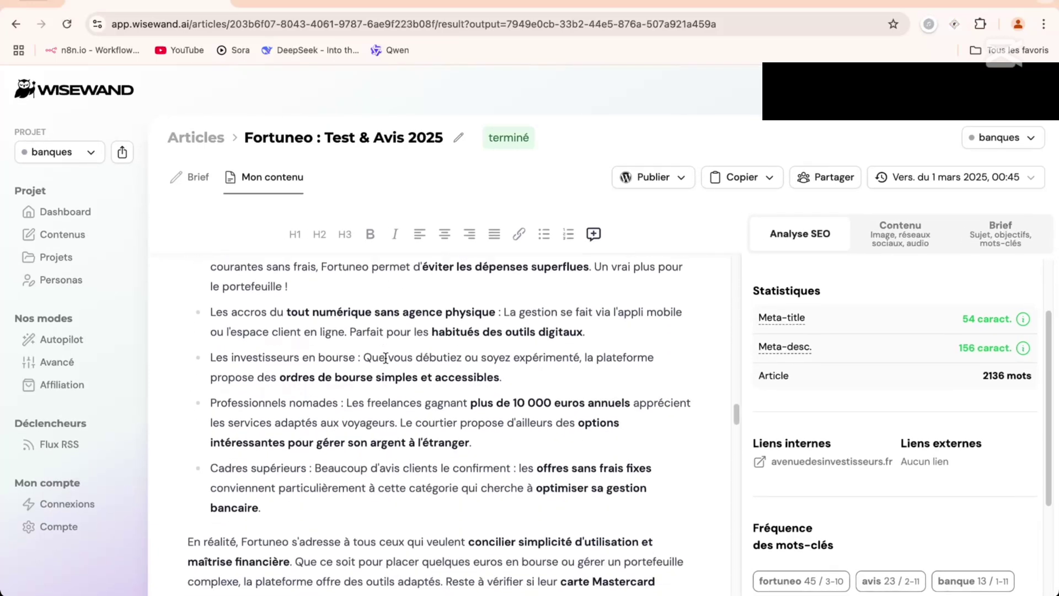
scroll(385, 358, down, 12)
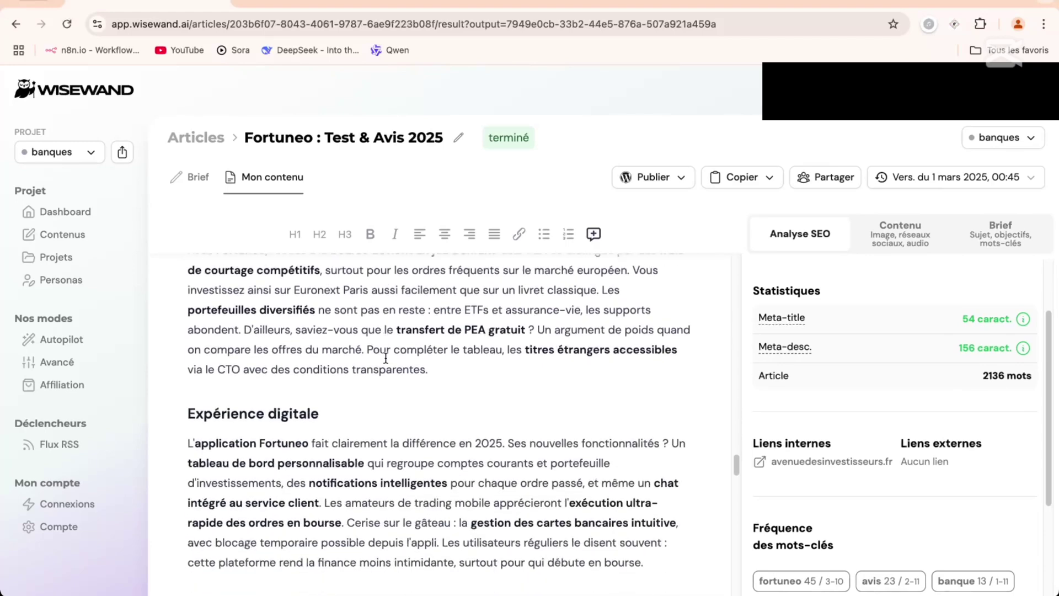
scroll(386, 358, down, 15)
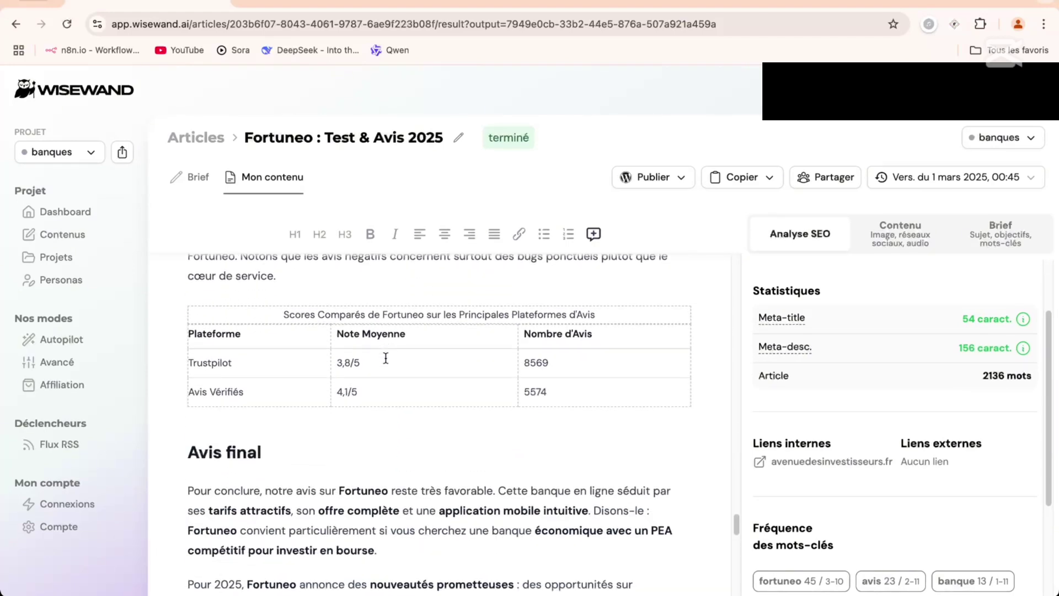
scroll(386, 358, down, 12)
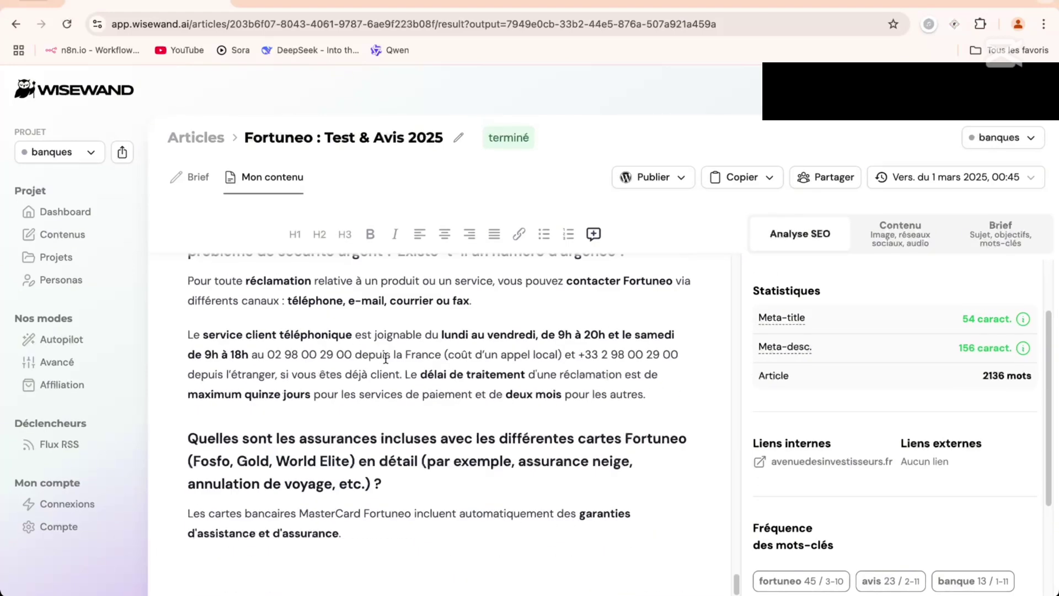
scroll(385, 358, up, 20)
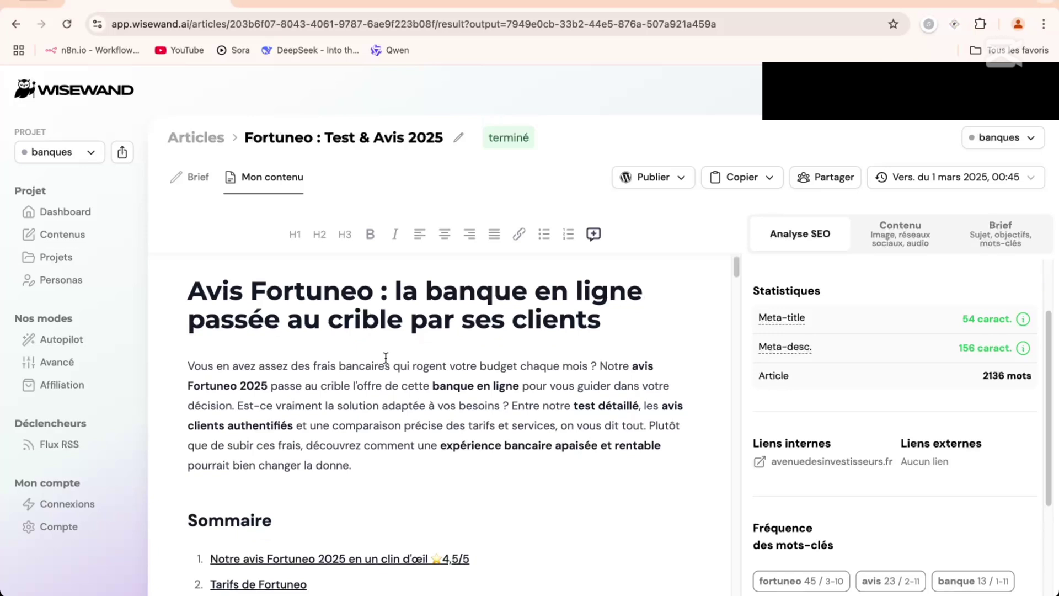
Review the article's summary, the overview section, the advantages and drawbacks table and the "Tarifs de Fortuneo" section
scroll(386, 358, down, 5)
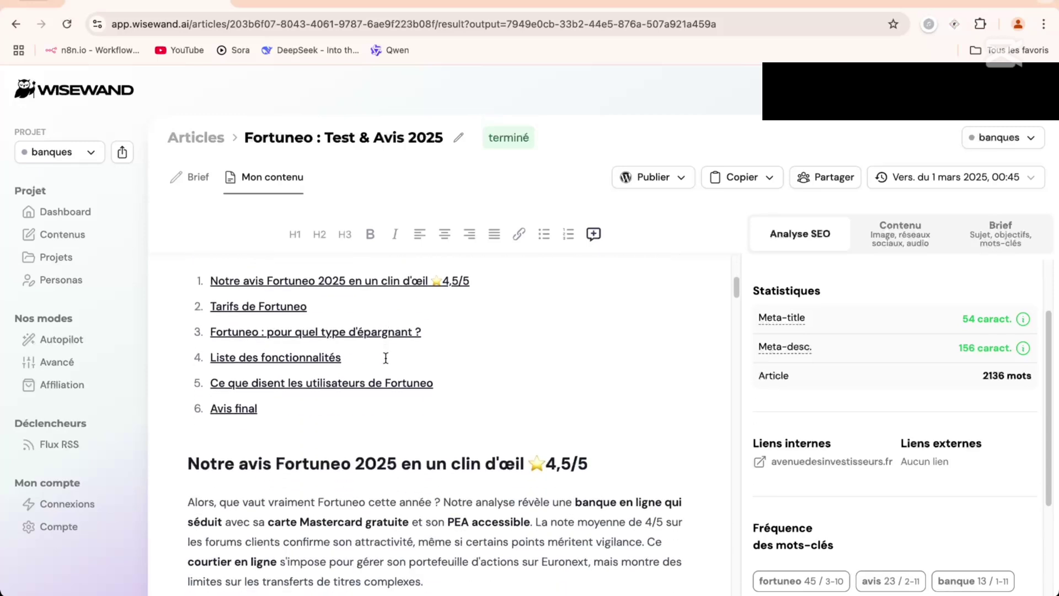
scroll(386, 357, down, 3)
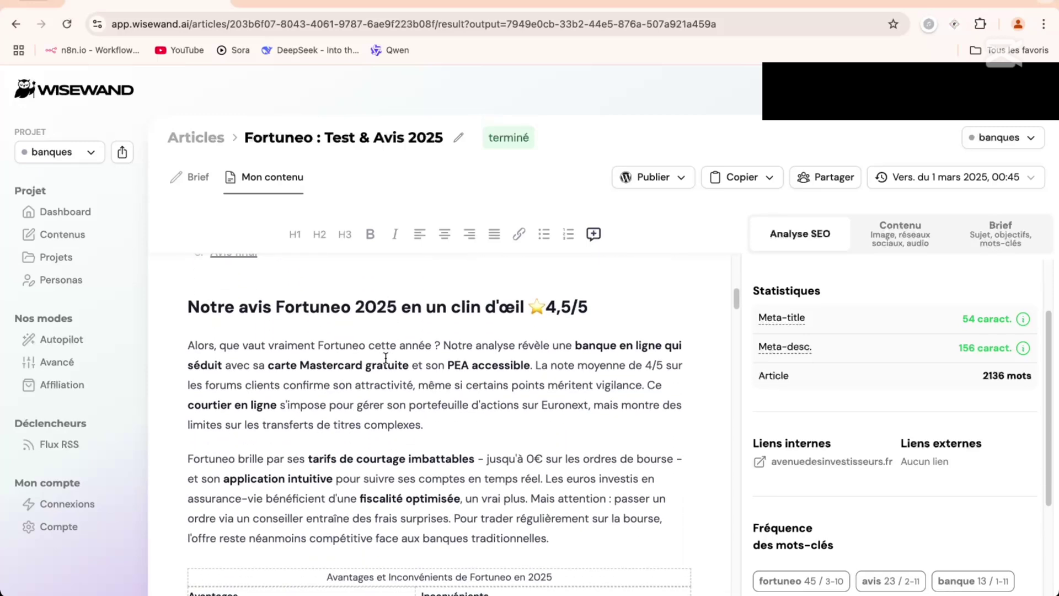
scroll(385, 358, down, 4)
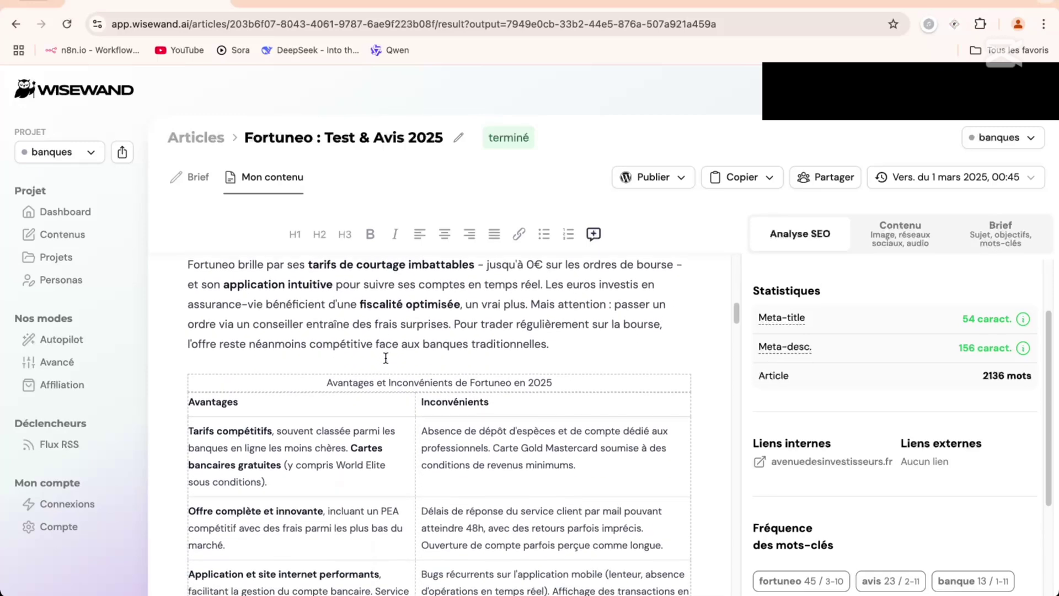
scroll(385, 357, down, 3)
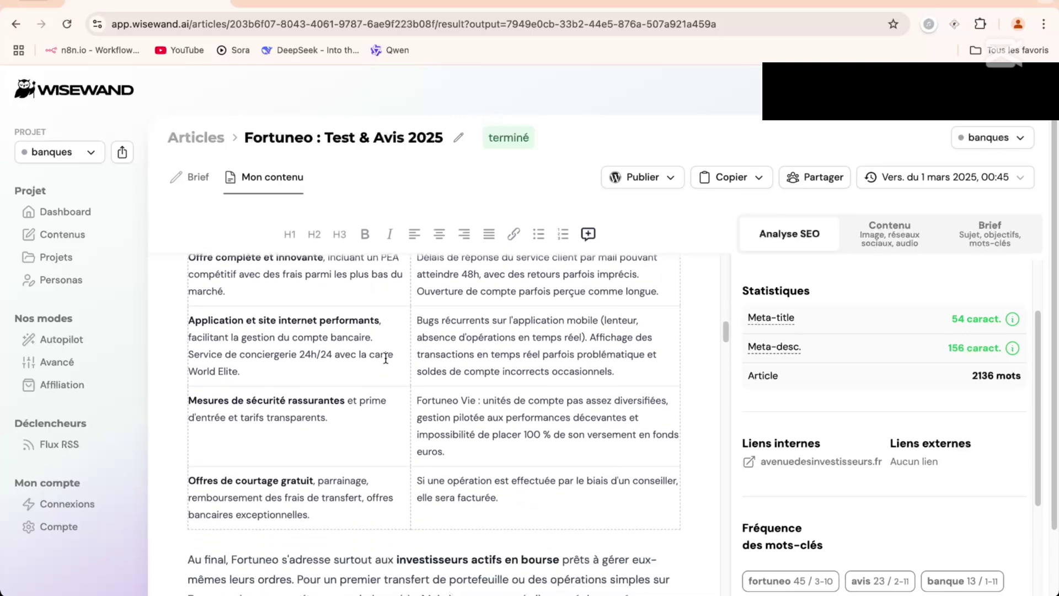
scroll(386, 357, down, 8)
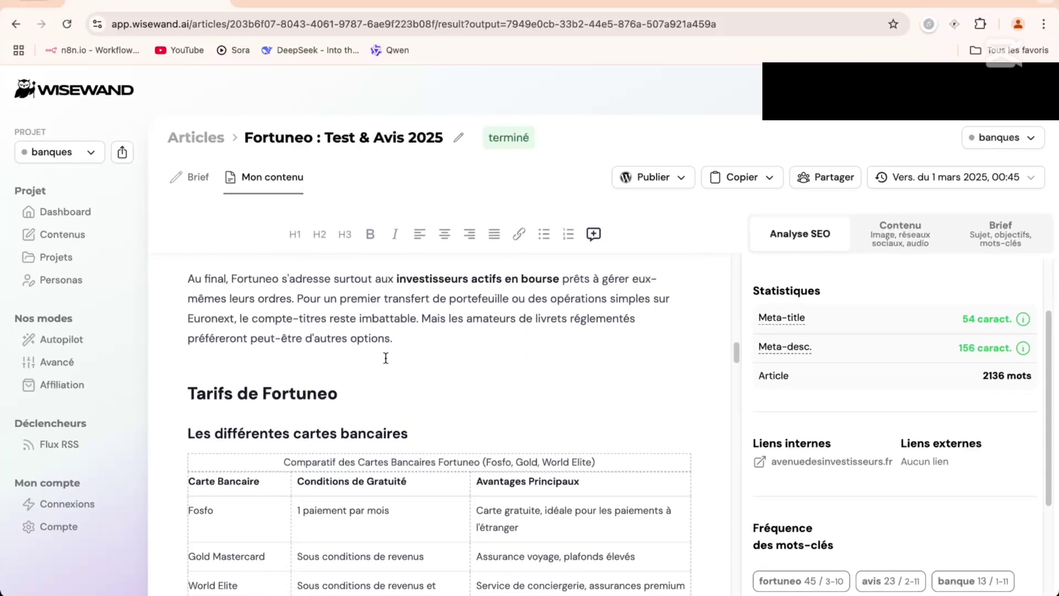
scroll(385, 358, down, 10)
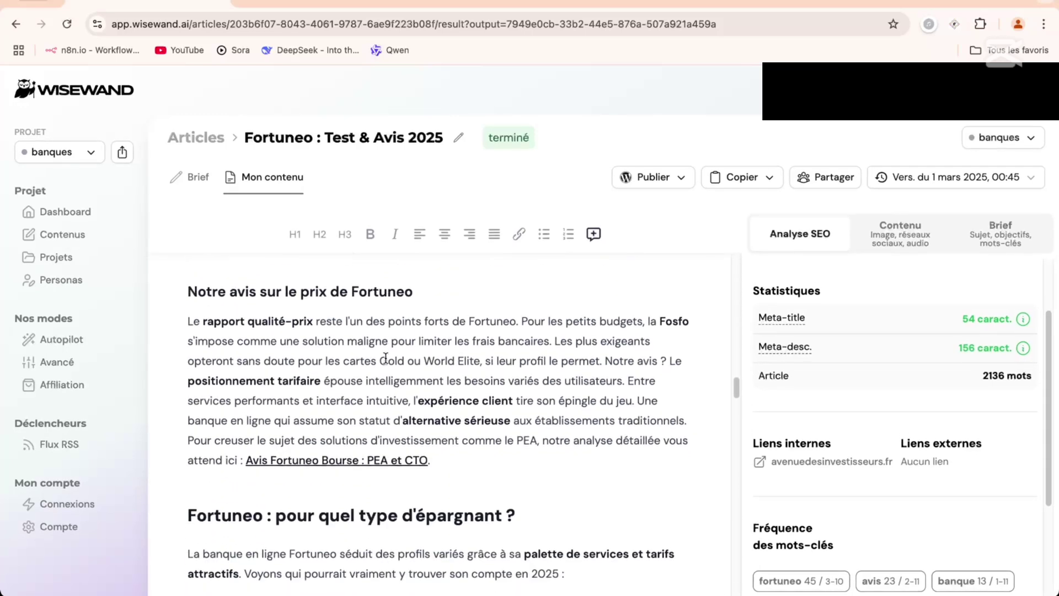
Check the internal link "Avis Fortuneo Bourse : PEA et CTO" by viewing its target page on avenuedesinvestisseurs.fr, and return to the article
scroll(380, 355, up, 2)
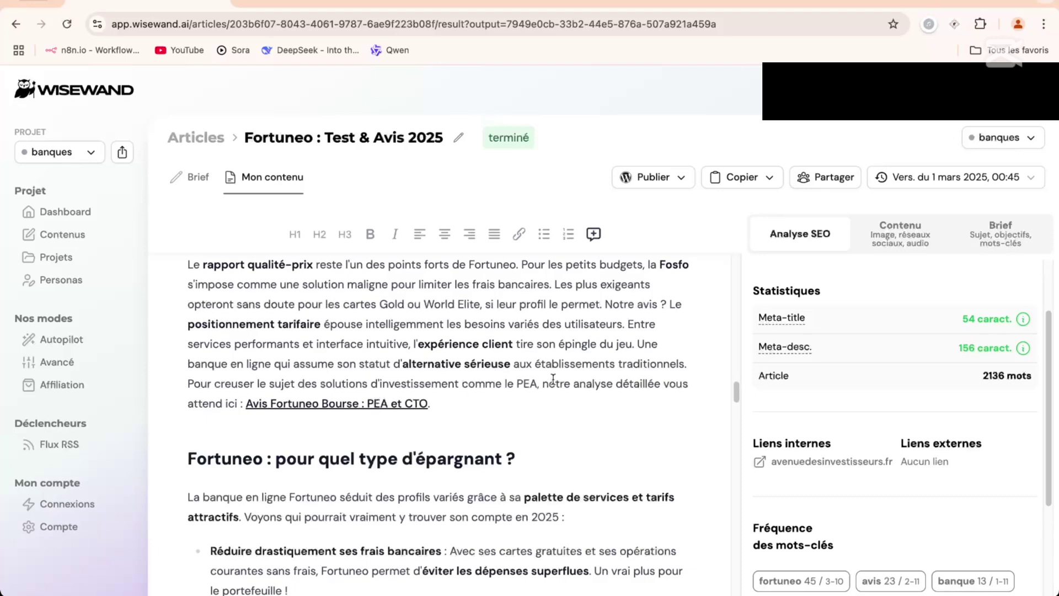
scroll(849, 333, down, 2)
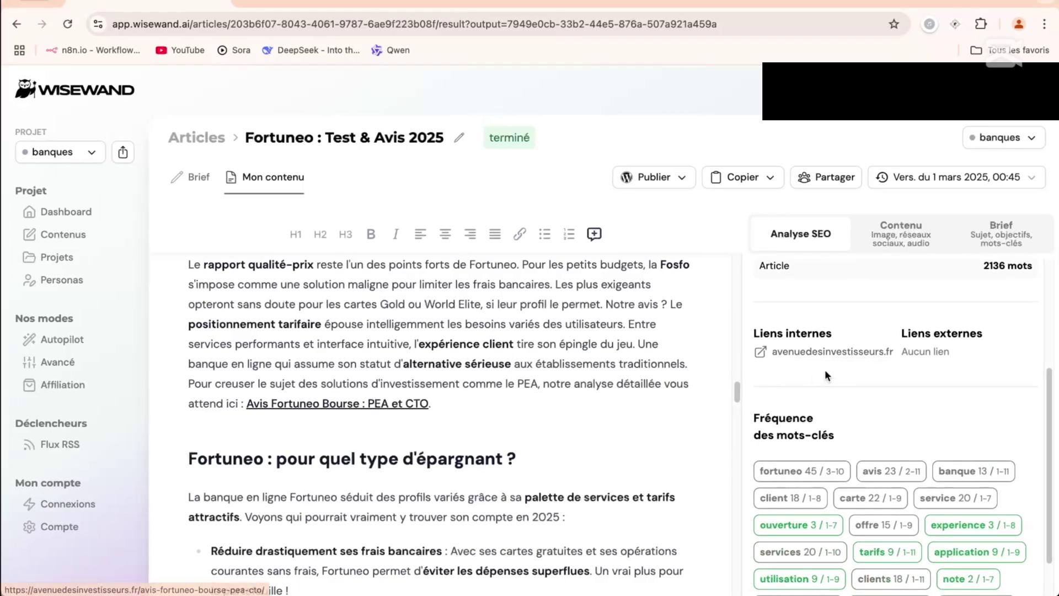
click(413, 403)
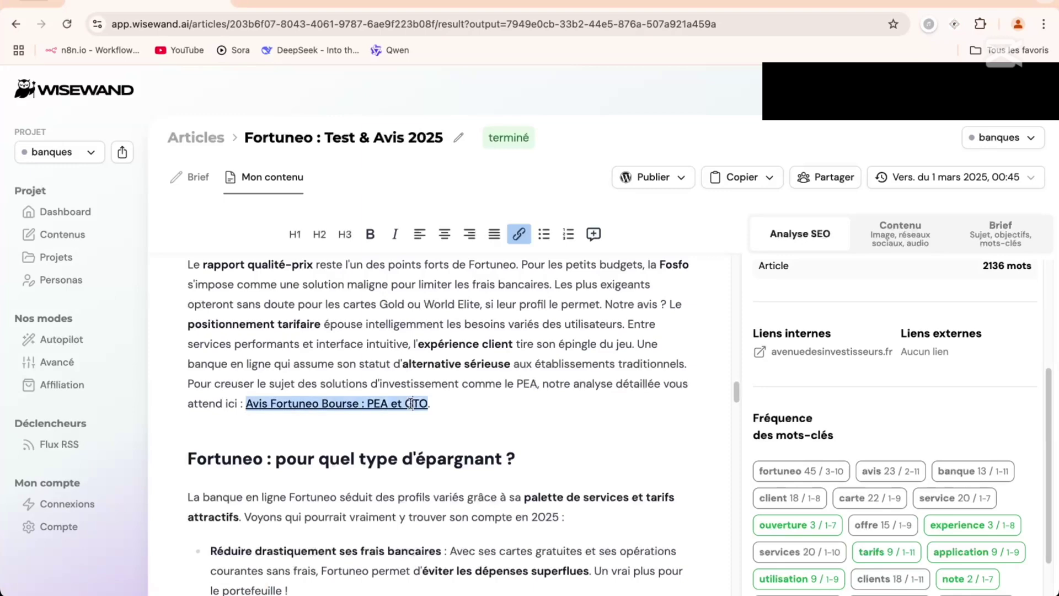
click(787, 353)
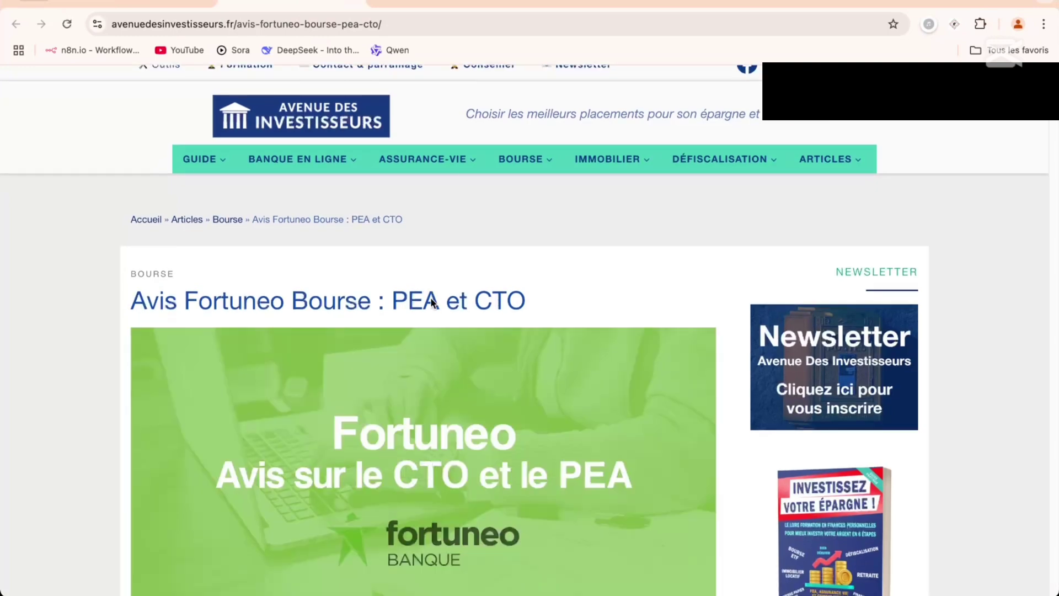
scroll(431, 302, down, 4)
scroll(431, 303, down, 10)
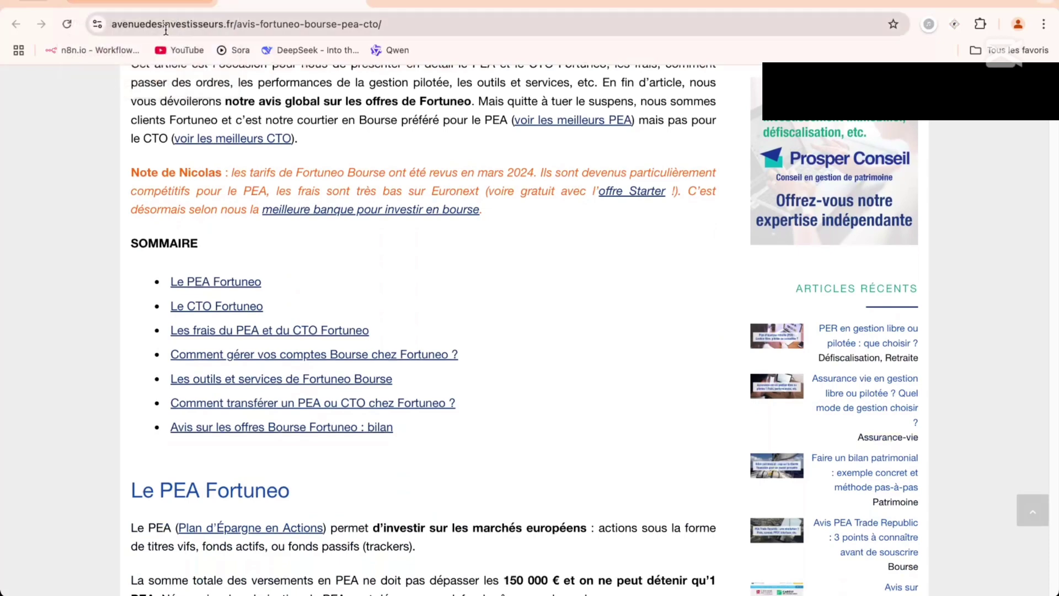
click(182, 5)
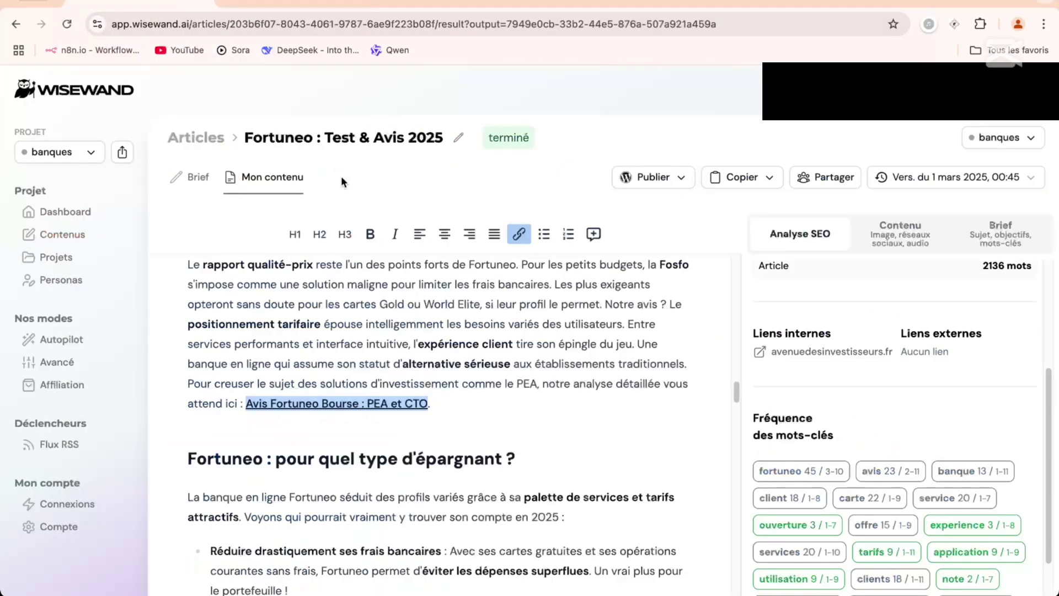
Read on from "Notre avis sur le prix de Fortuneo" through the saver profiles and feature list to the FAQ
scroll(419, 376, down, 2)
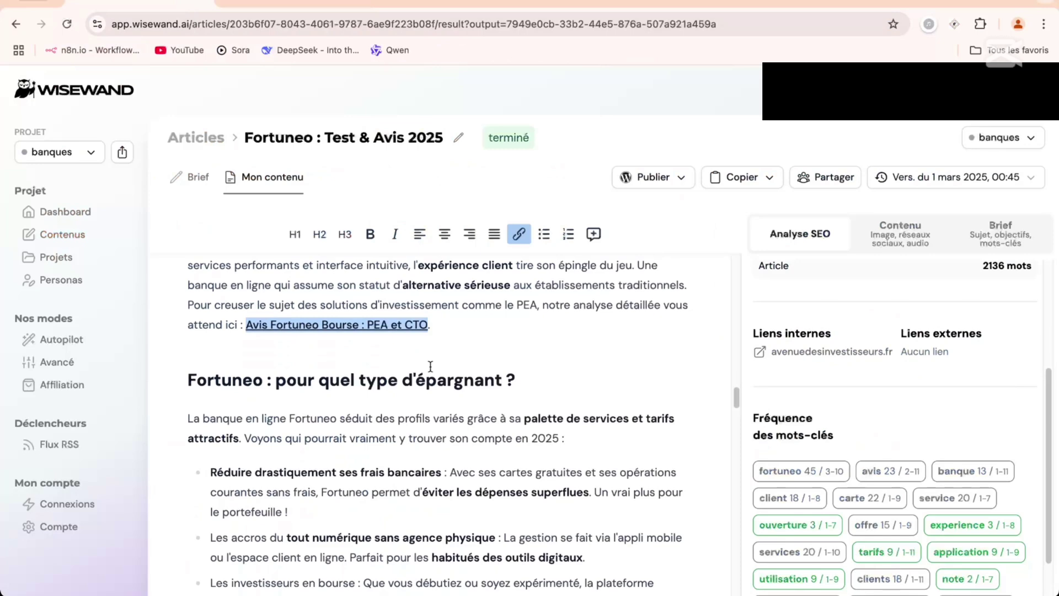
scroll(430, 367, up, 3)
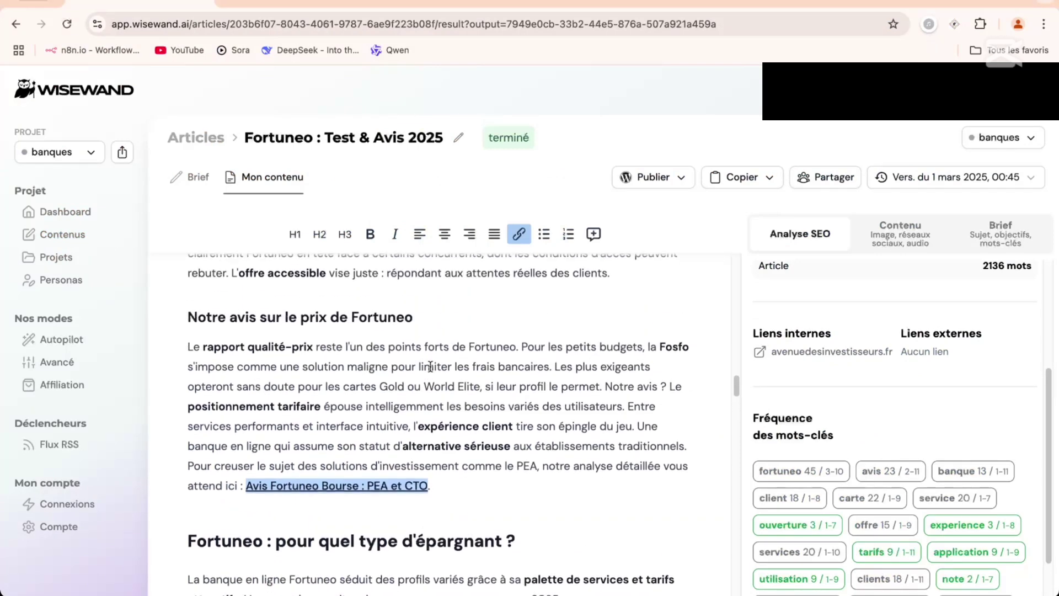
scroll(408, 366, down, 2)
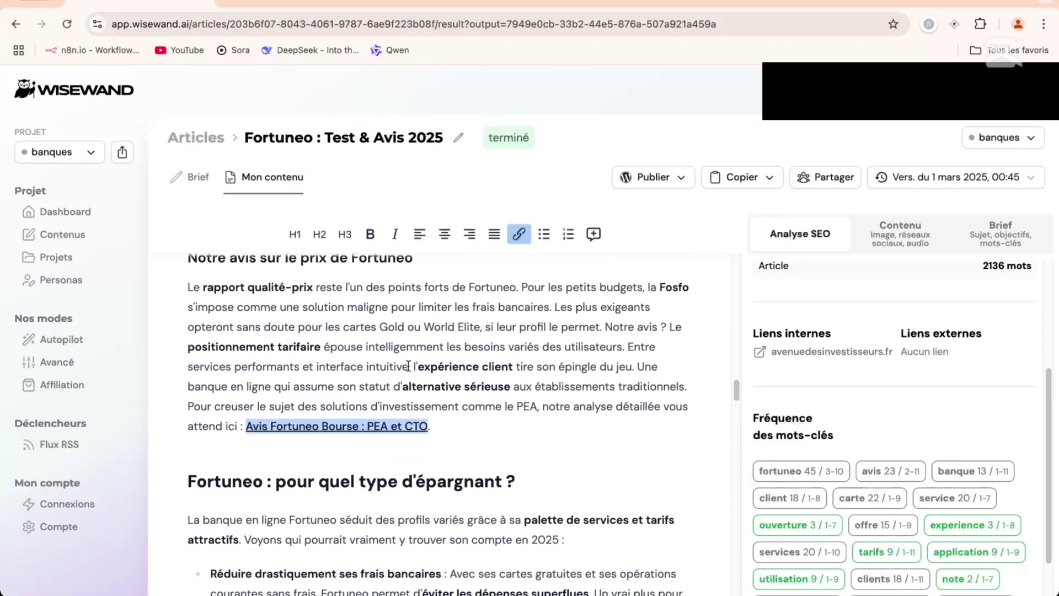
scroll(411, 354, down, 5)
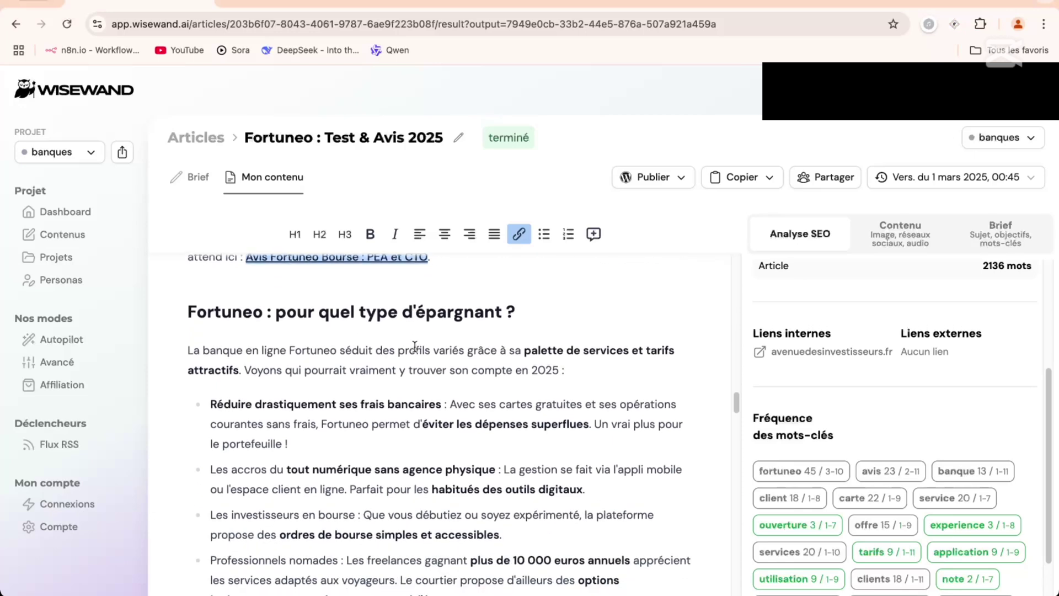
scroll(415, 346, down, 1)
scroll(415, 346, up, 5)
scroll(414, 346, down, 3)
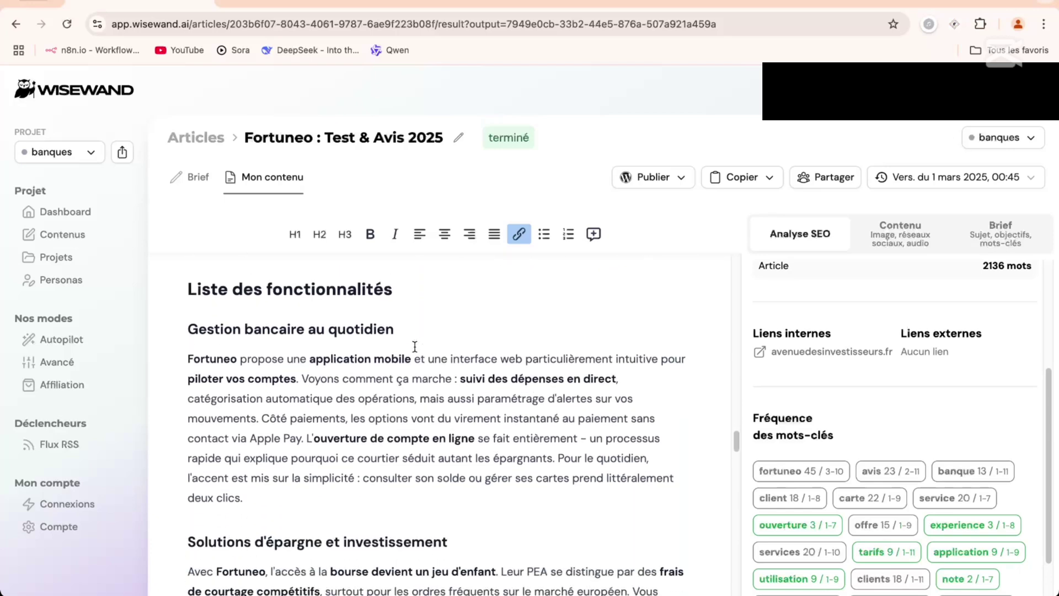
scroll(415, 347, down, 3)
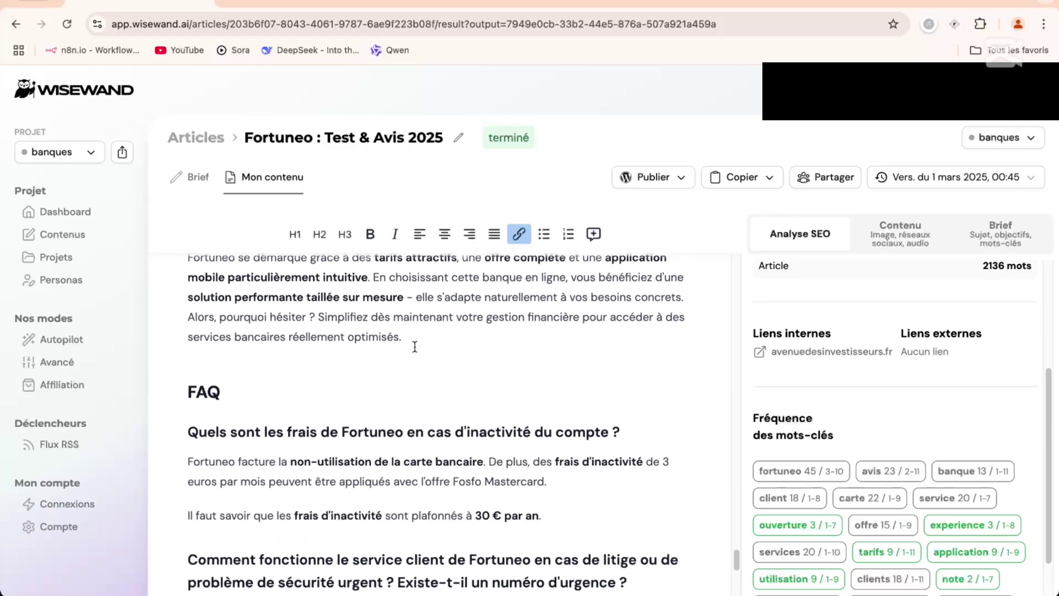
Look again at the article's title, introduction and summary, and its table "Avantages et Inconvénients de Fortuneo en 2025"
scroll(415, 347, up, 20)
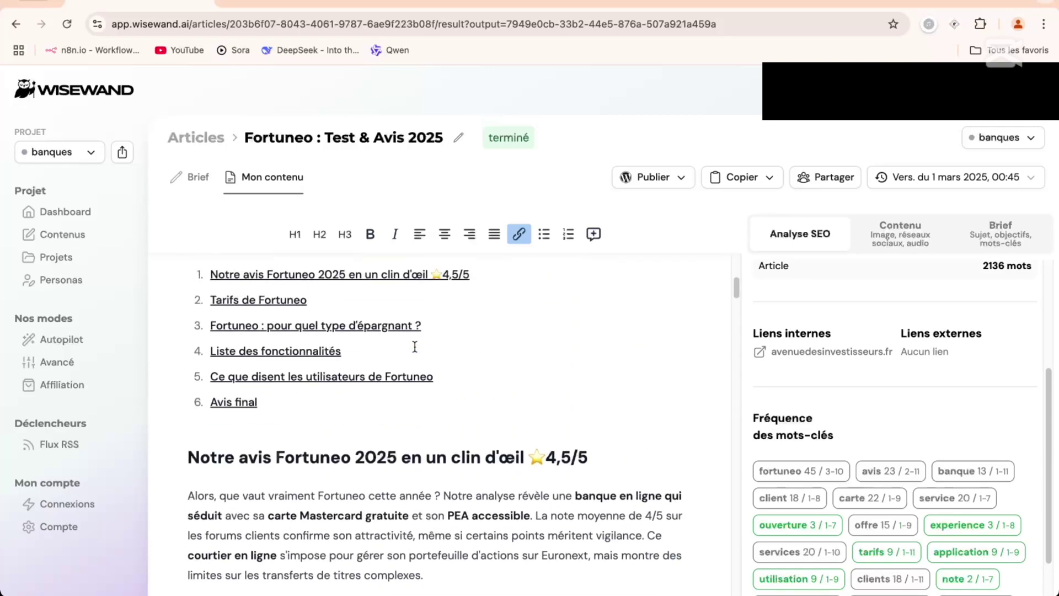
scroll(415, 346, up, 4)
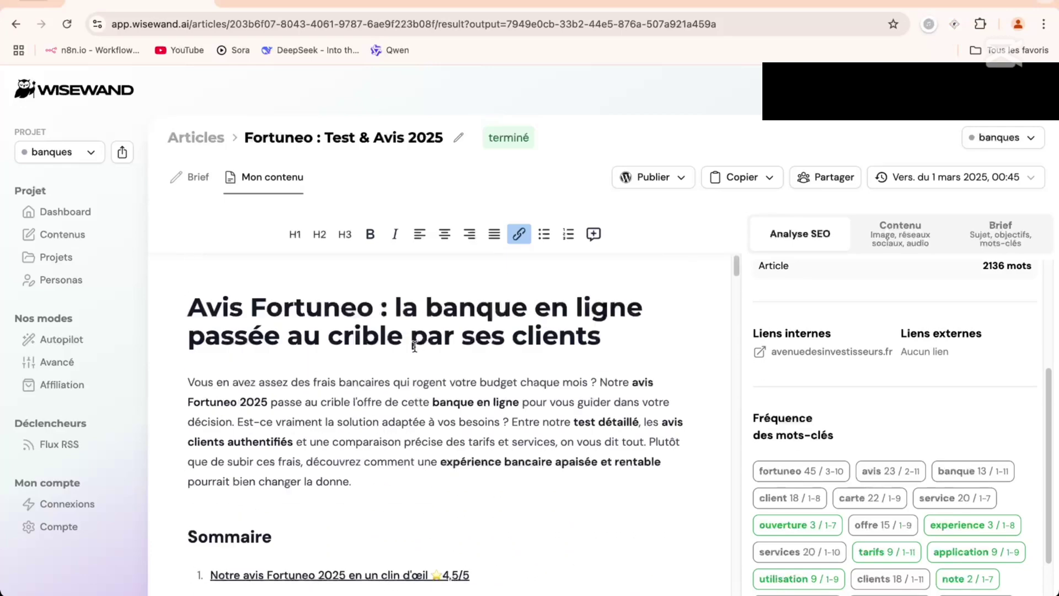
scroll(415, 347, down, 15)
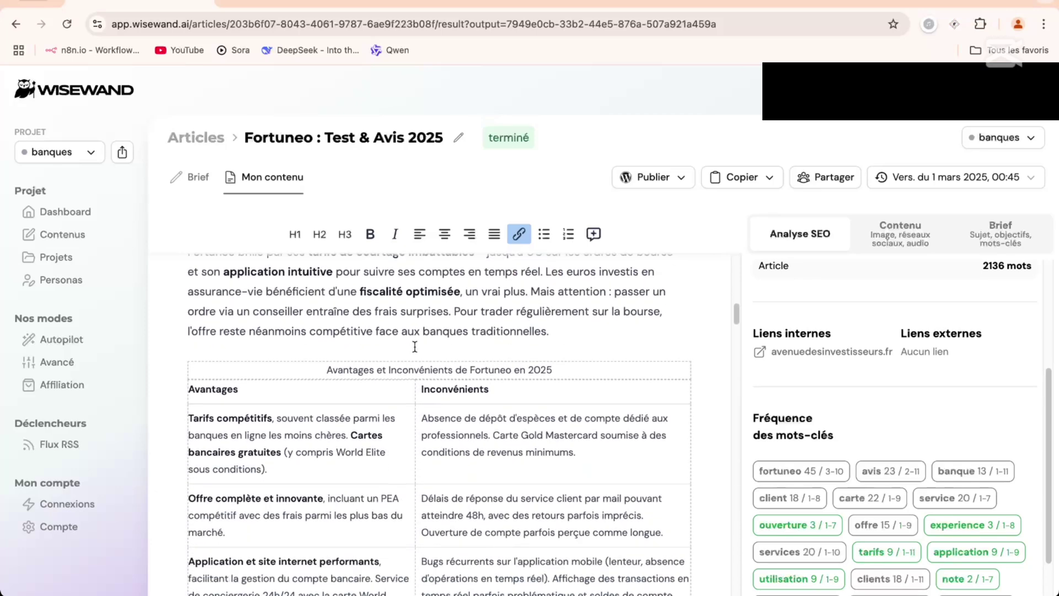
scroll(415, 346, down, 1)
scroll(415, 346, down, 3)
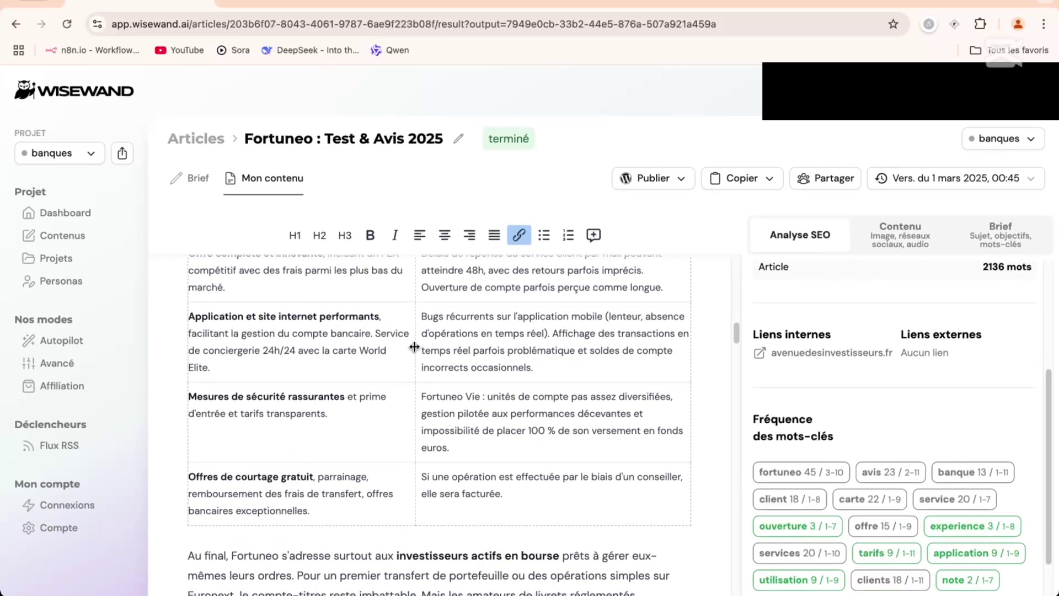
scroll(431, 384, down, 1)
scroll(389, 415, up, 15)
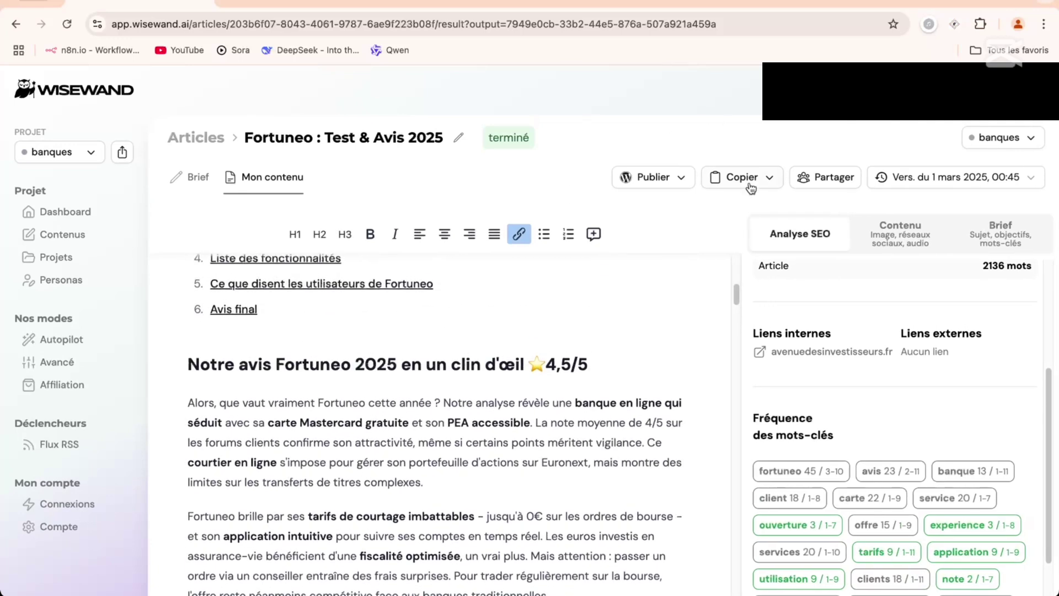
Copy the article as HTML and paste it into the body of a new WordPress post on mintavocado.com
click(751, 181)
click(809, 221)
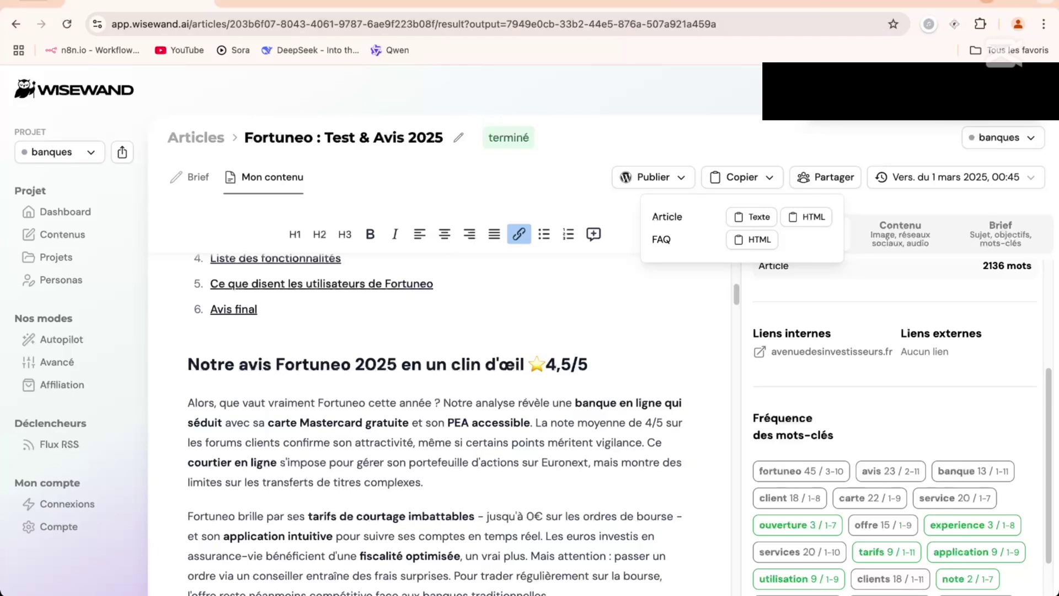
click(988, 2)
text(mint)
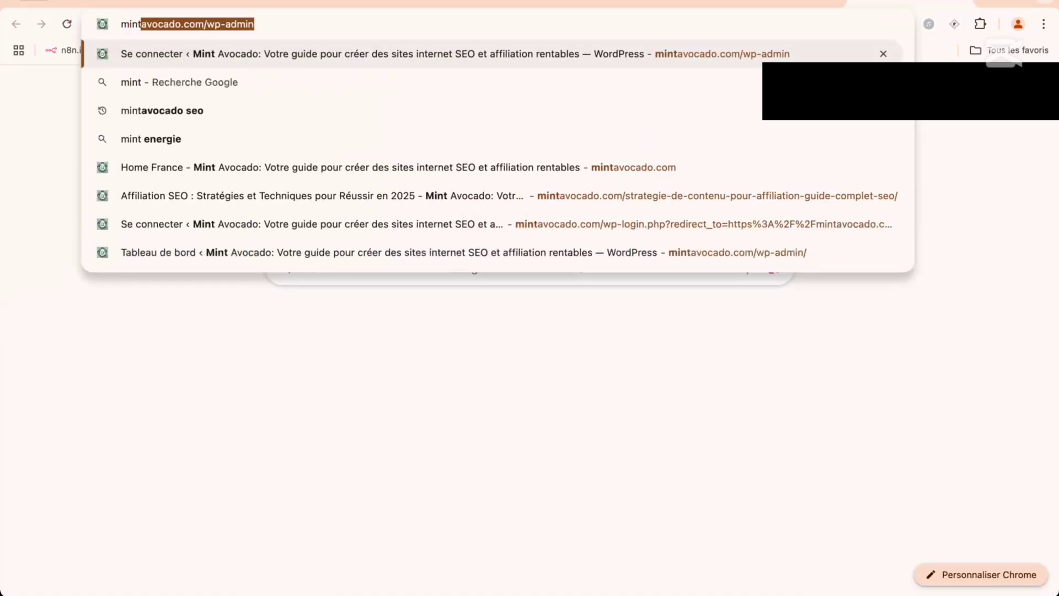
key(Return)
click(274, 228)
key(super+v)
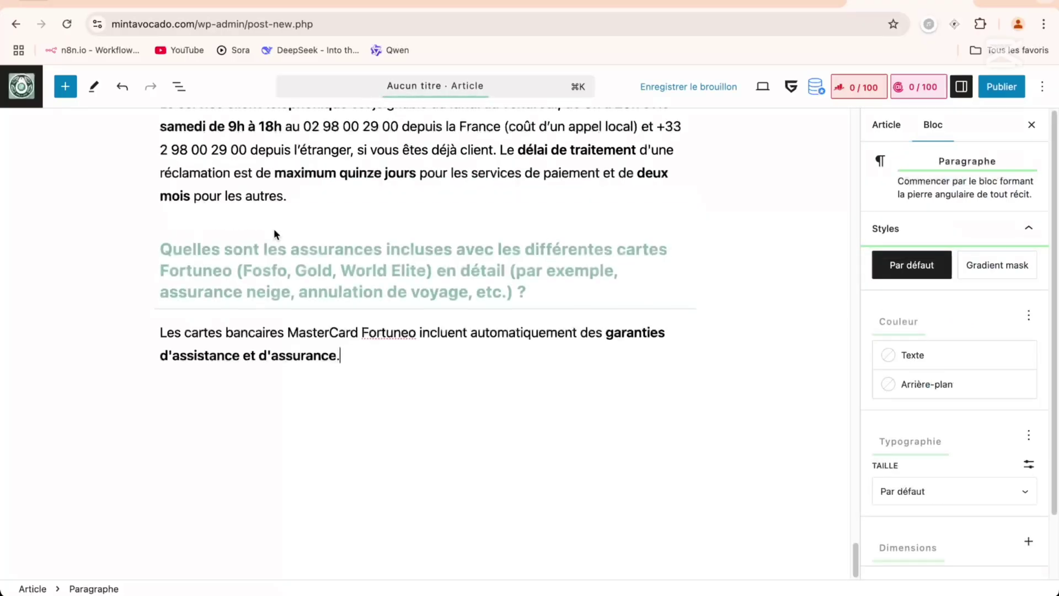
Check the pasted post's headings, introduction and linked "Sommaire" list in the WordPress editor
scroll(274, 230, up, 10)
scroll(274, 229, up, 15)
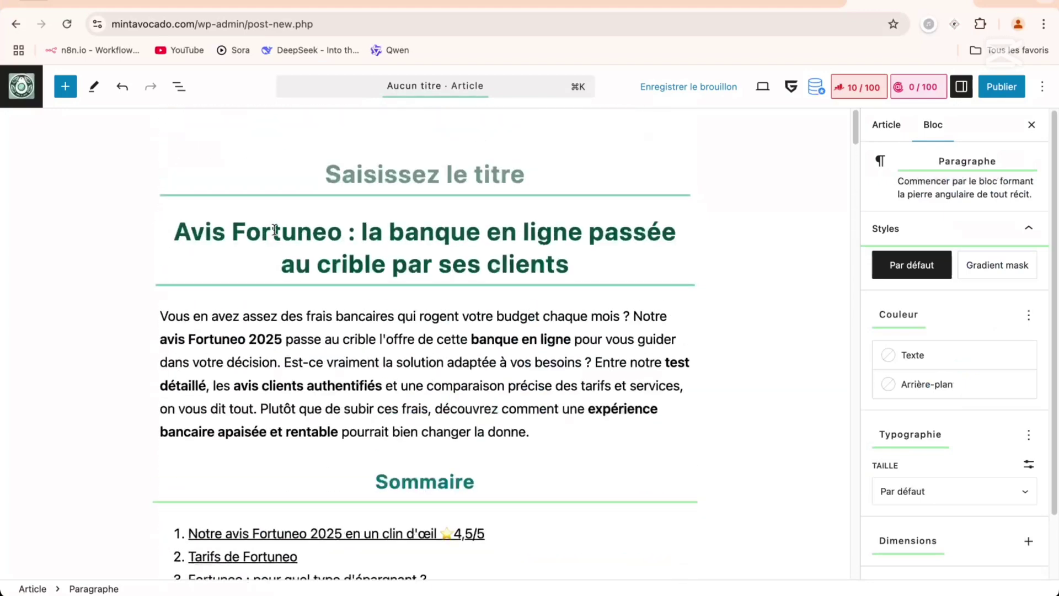
scroll(274, 228, down, 5)
scroll(274, 230, down, 2)
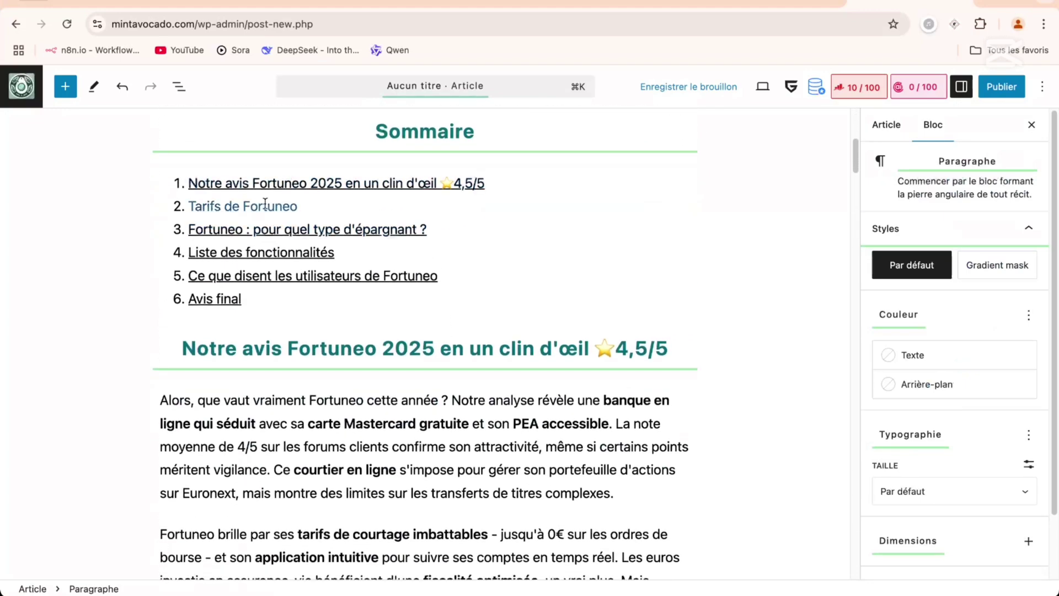
click(262, 207)
click(532, 224)
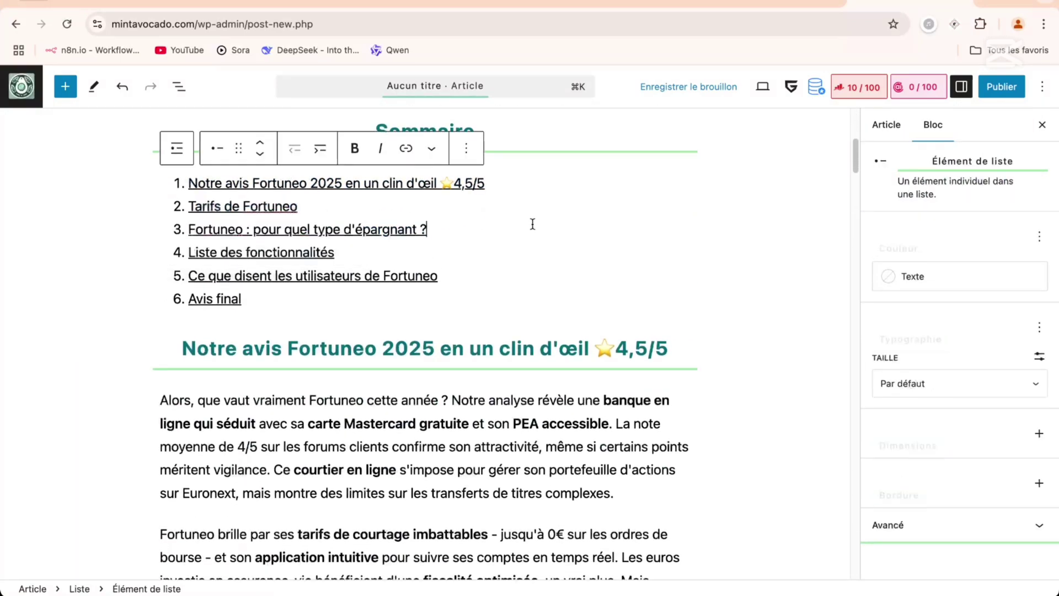
Check the pasted "Avantages" and "Inconvénients" table and the bank card table under "Tarifs de Fortuneo" in the WordPress post
scroll(401, 371, down, 5)
scroll(401, 372, down, 12)
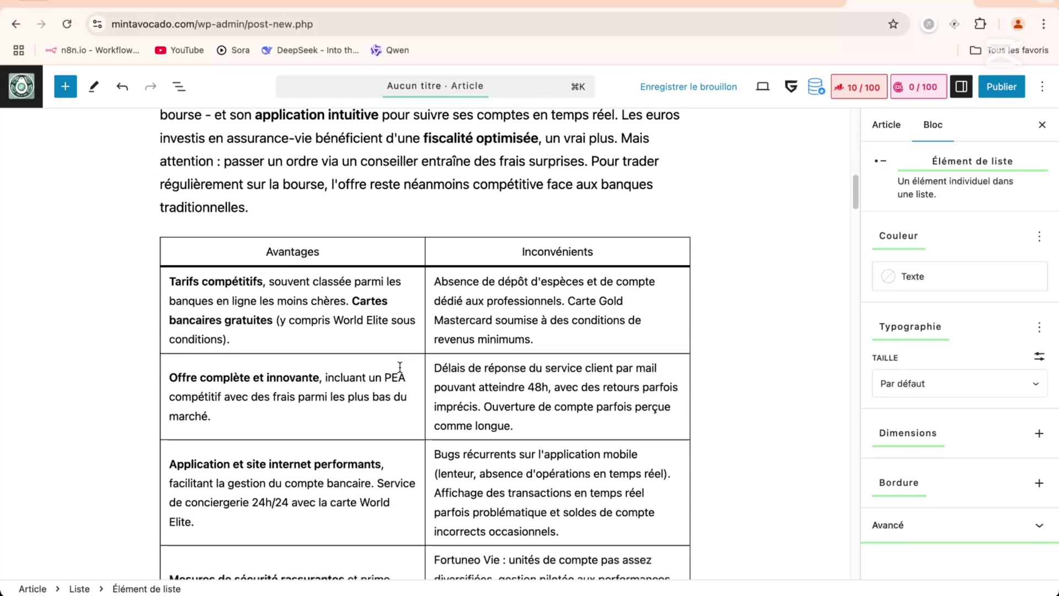
scroll(400, 367, down, 15)
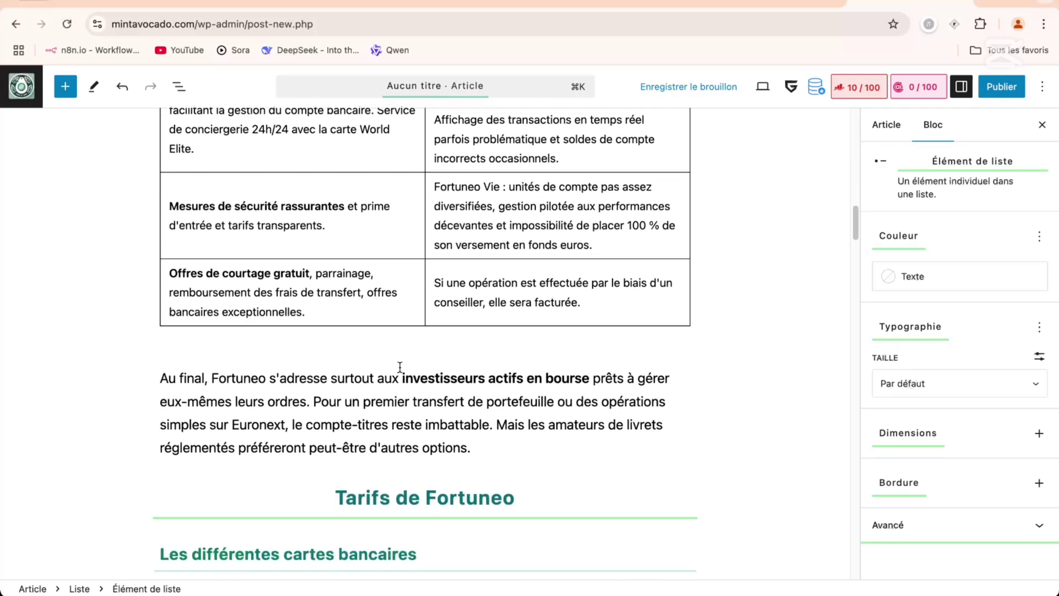
scroll(401, 371, down, 2)
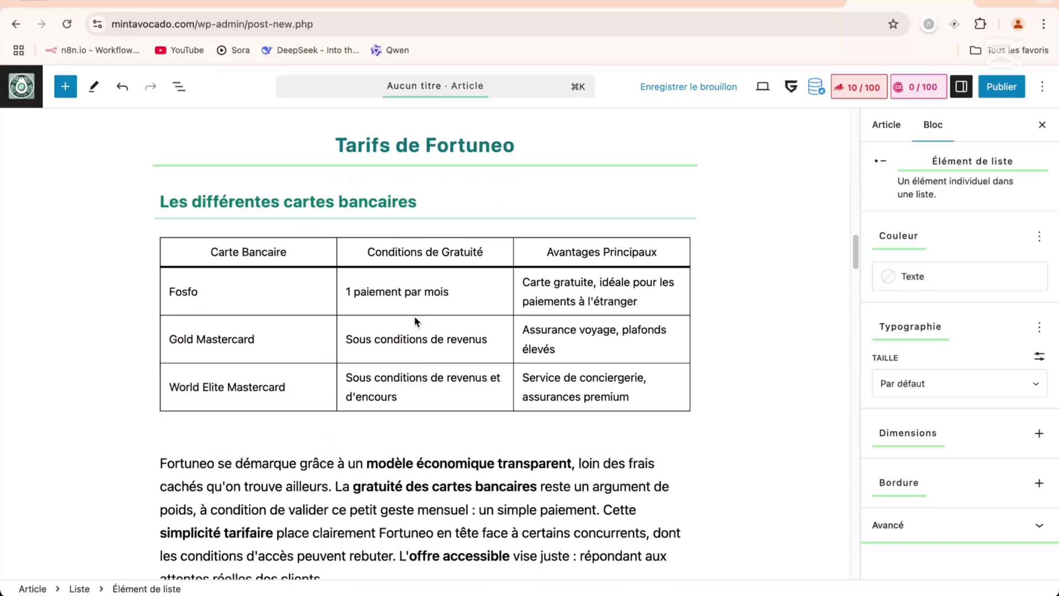
scroll(415, 322, down, 1)
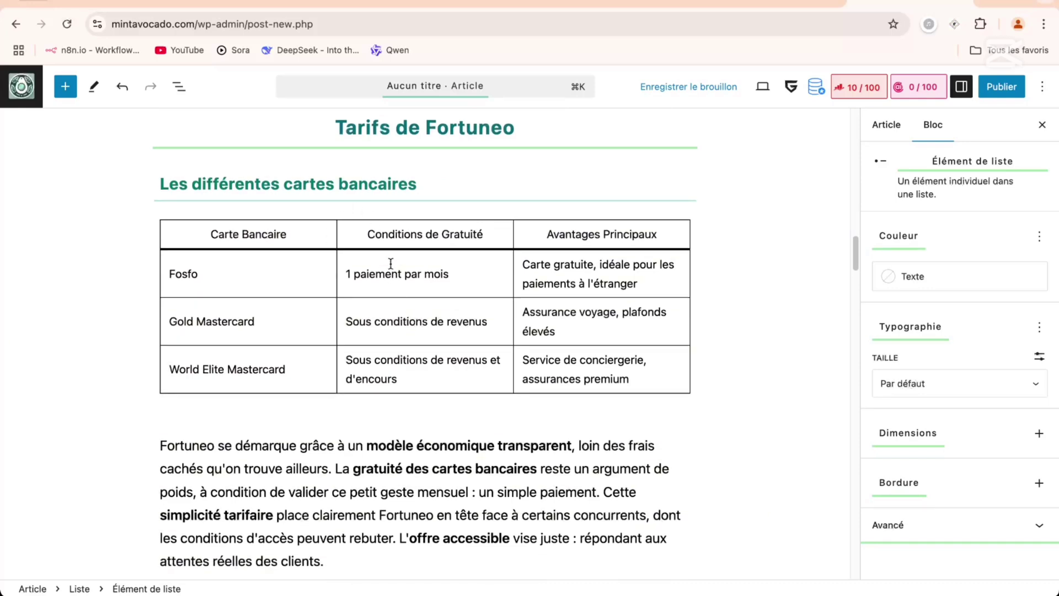
scroll(389, 251, down, 10)
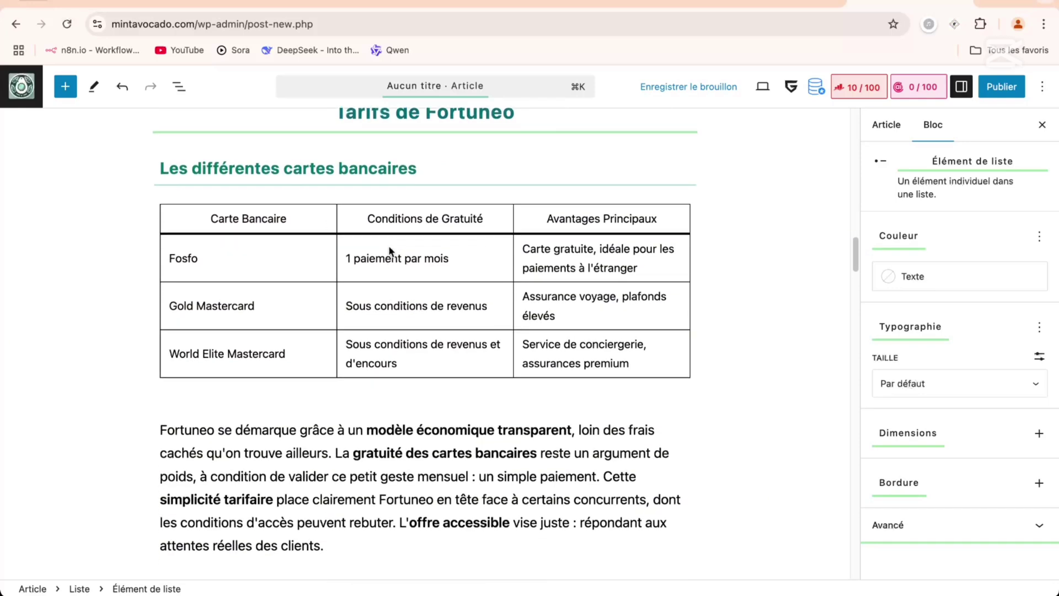
Review the pasted post from "Fortuneo : pour quel type d'épargnant ?" through user reviews, "Avis final" and the closing questions, and return to its title
scroll(390, 247, down, 10)
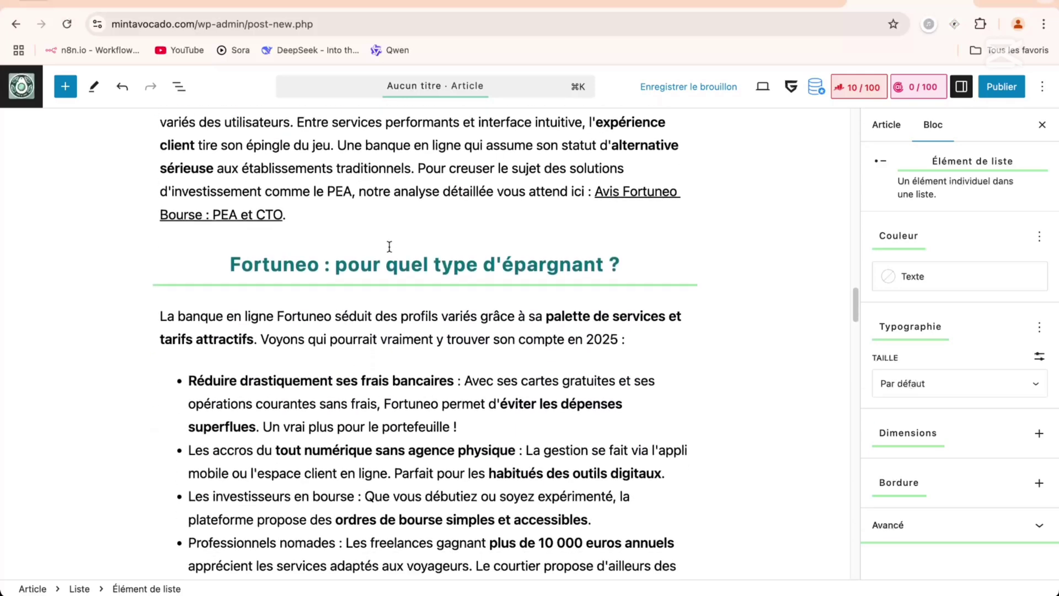
scroll(390, 246, down, 10)
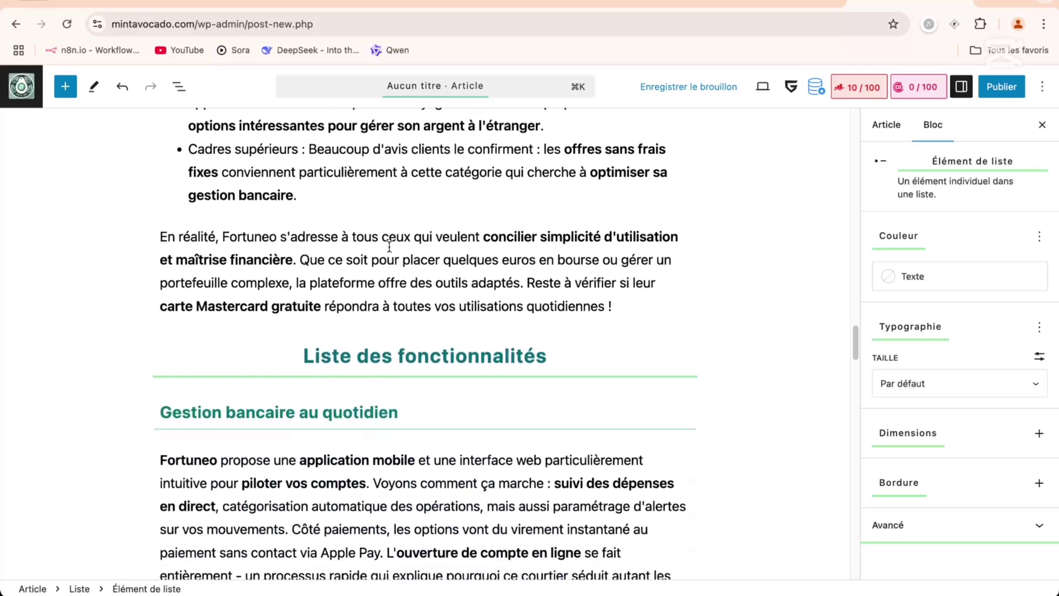
scroll(389, 246, down, 10)
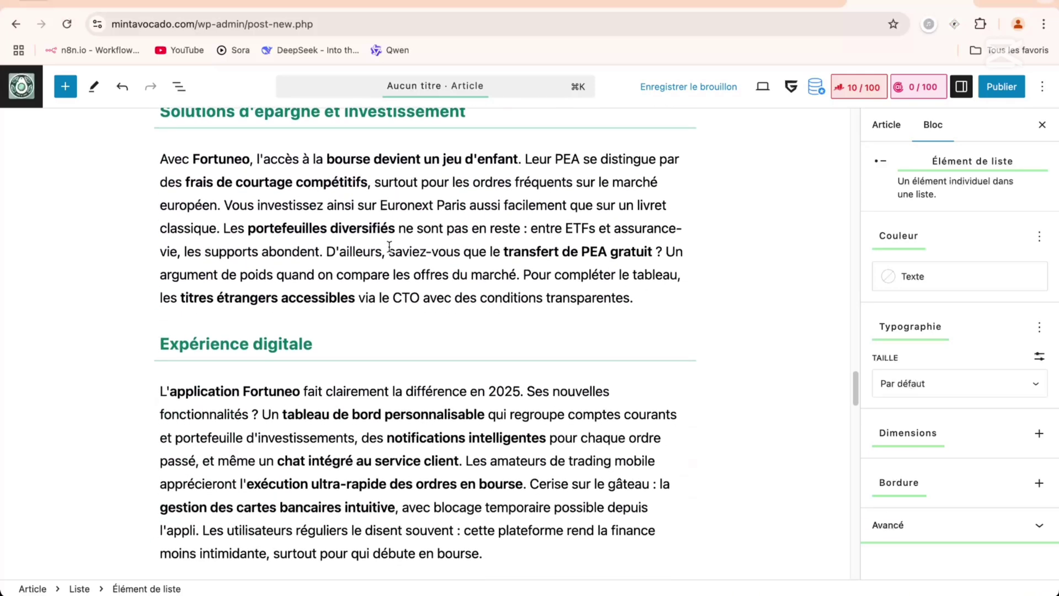
scroll(389, 247, down, 10)
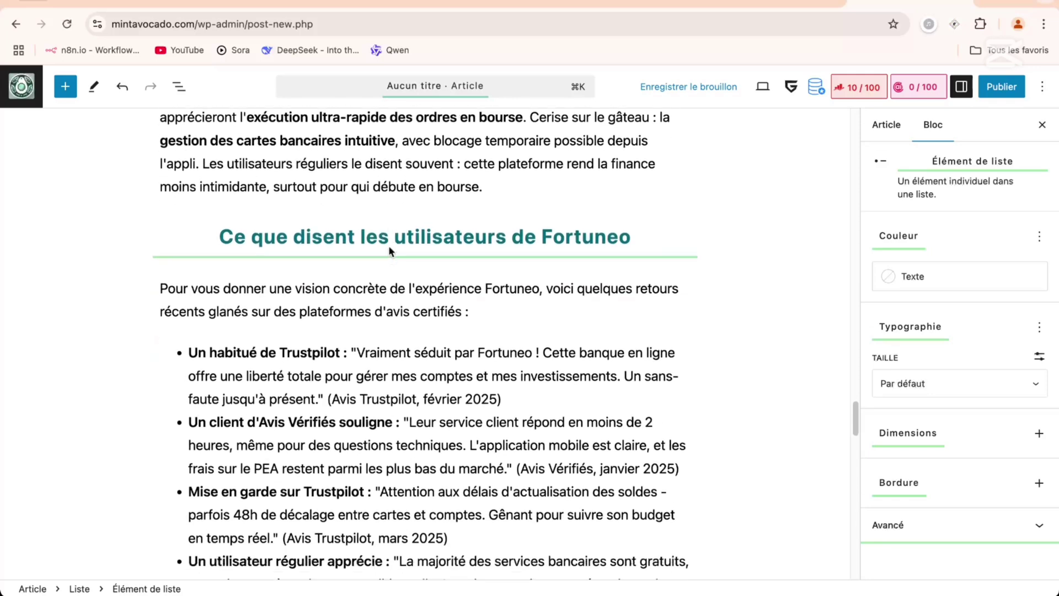
scroll(390, 247, down, 7)
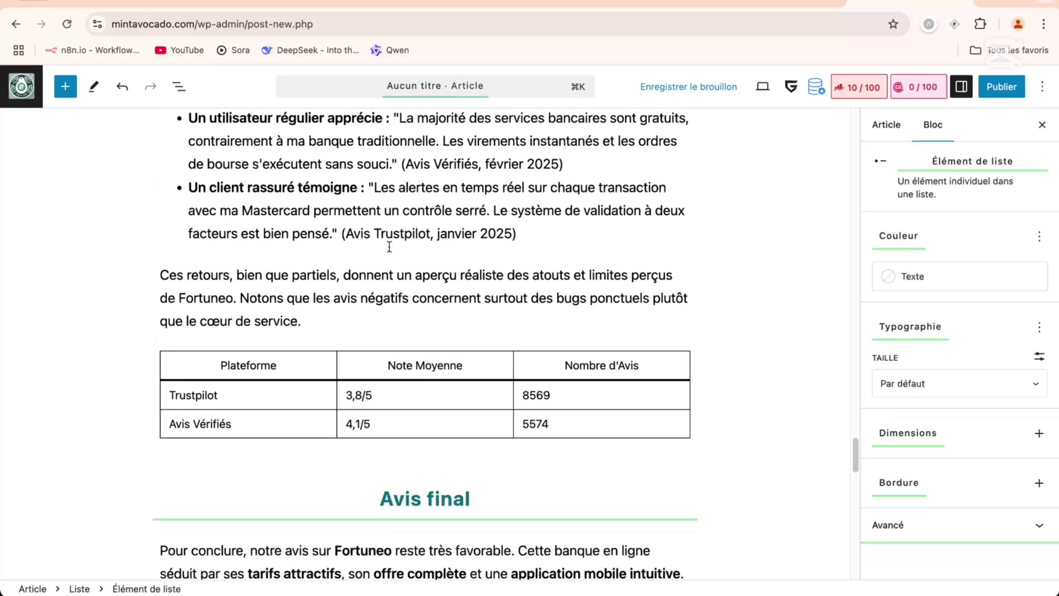
scroll(389, 250, down, 10)
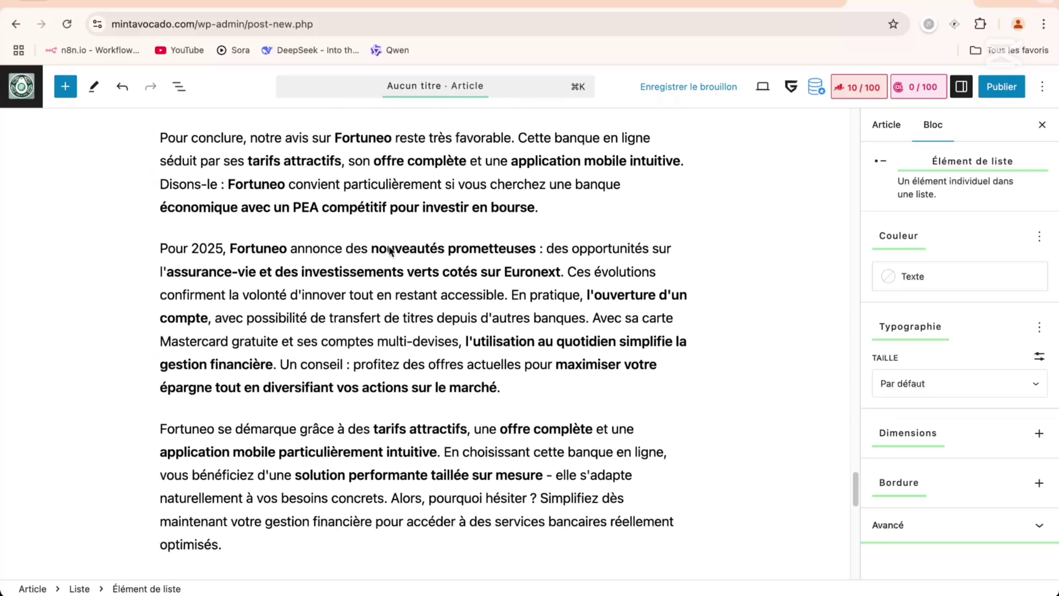
scroll(390, 246, down, 8)
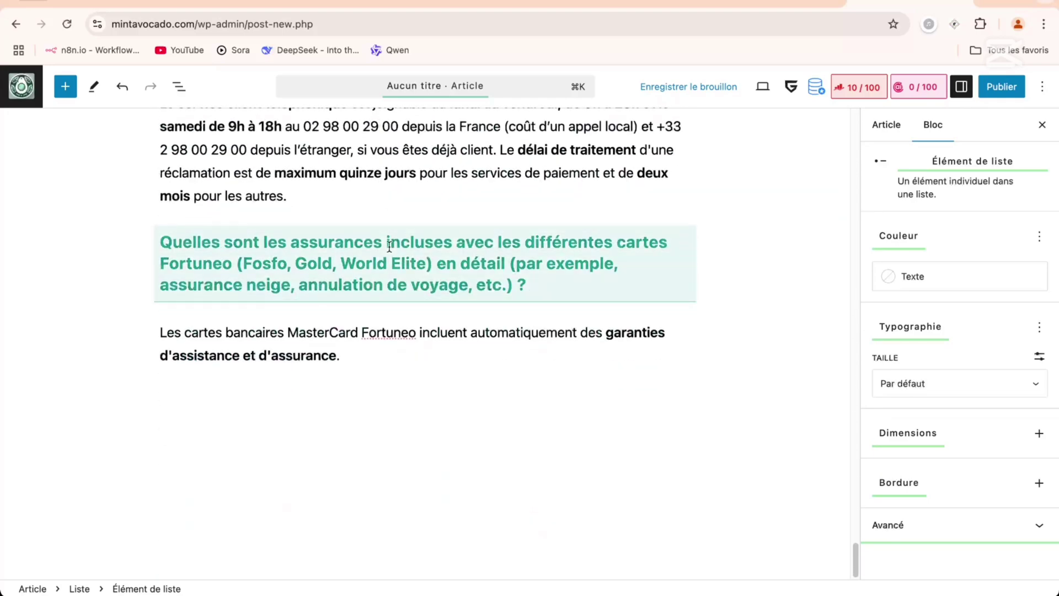
scroll(389, 246, up, 15)
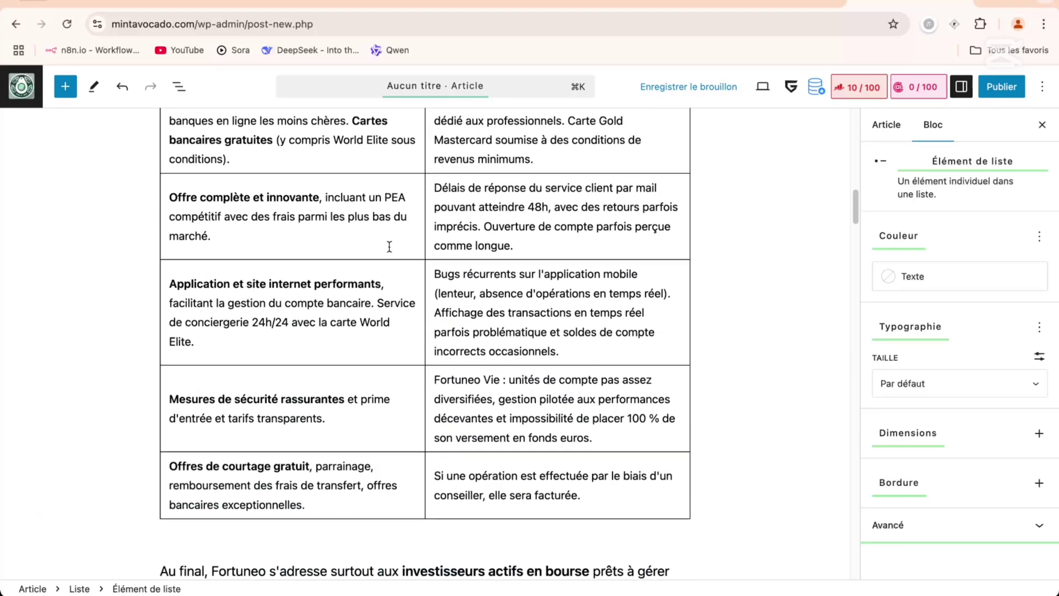
scroll(390, 246, up, 15)
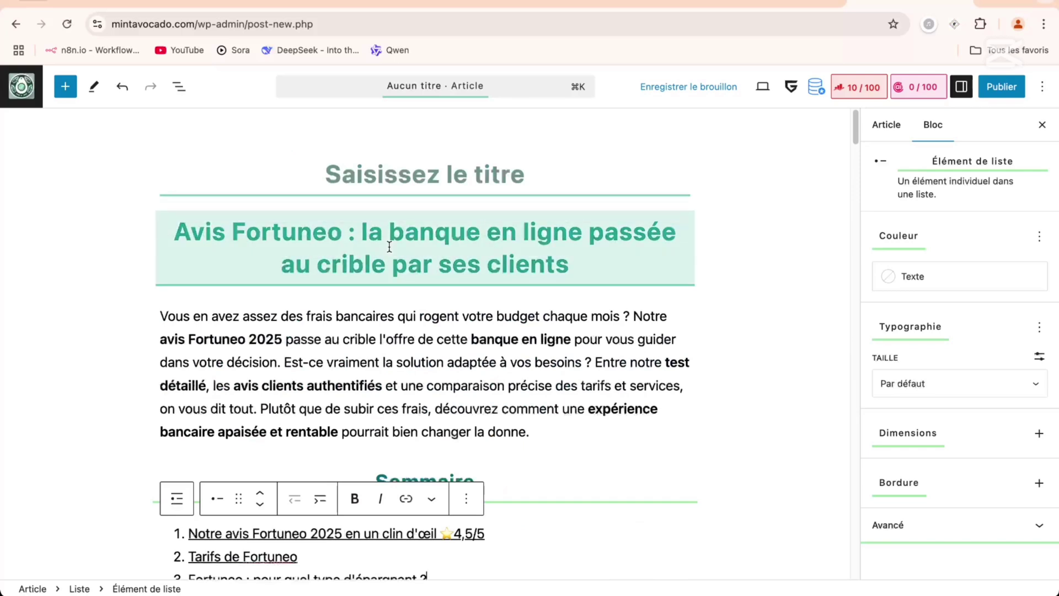